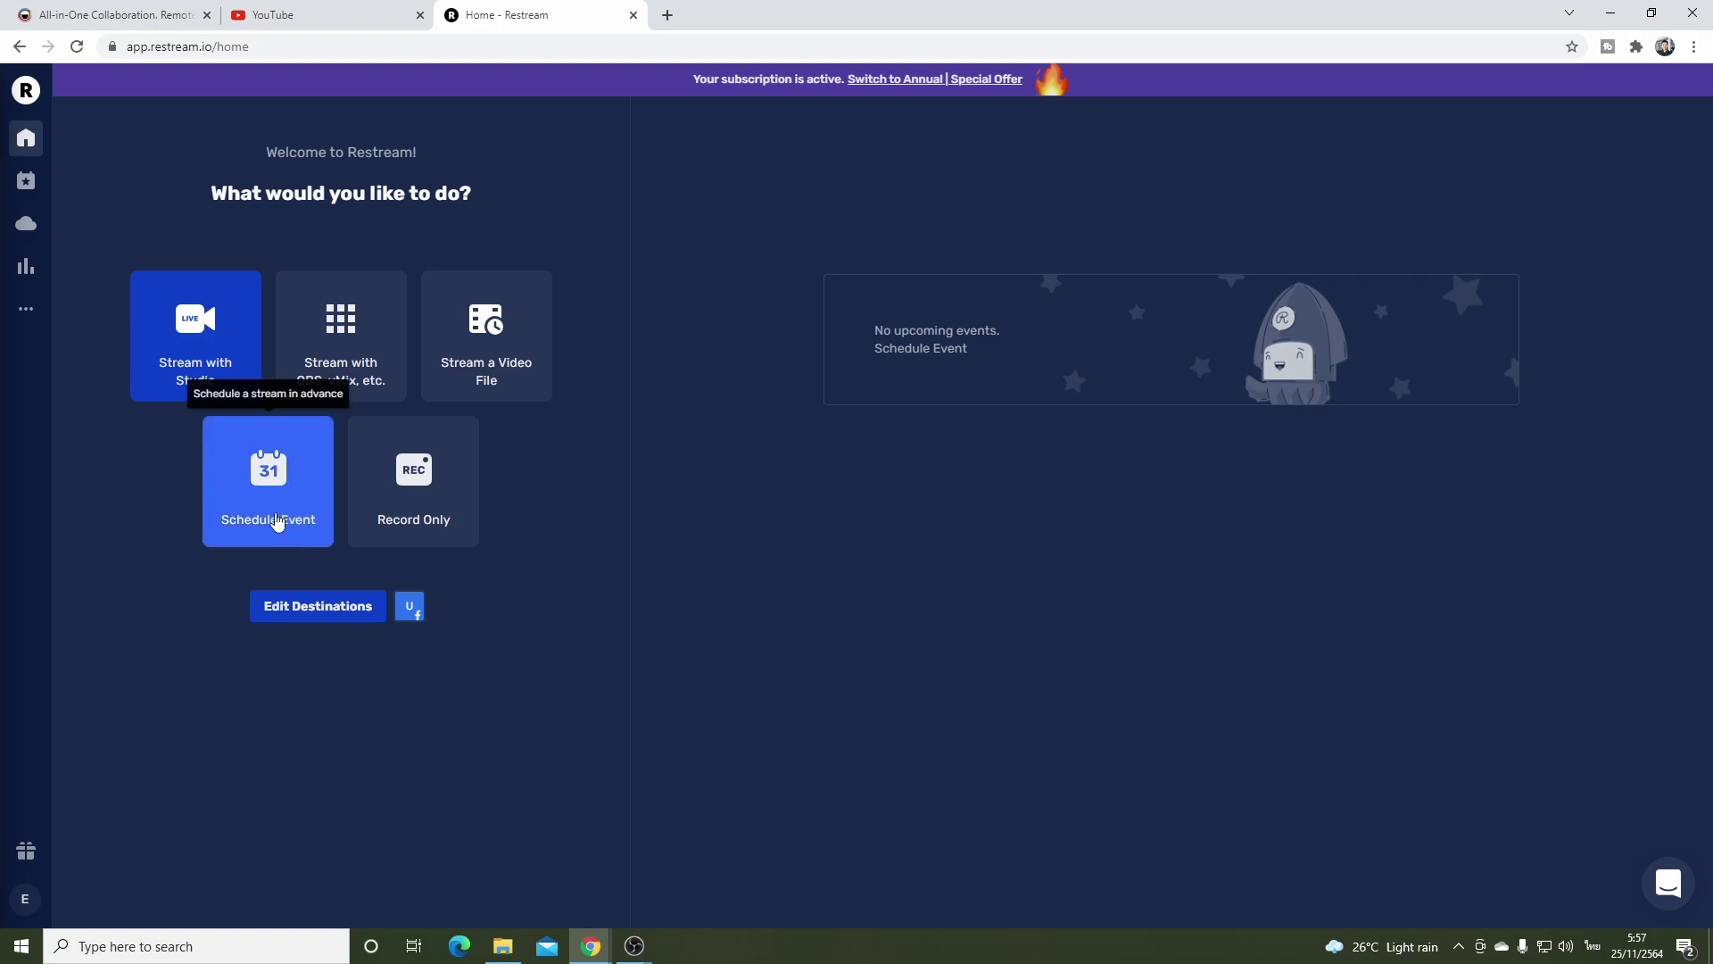
Step: Schedule a Restream Studio event with "ทดสอบ Live ไปยังช่องทางของแขกรับเชิญ" as both title and description
click(277, 521)
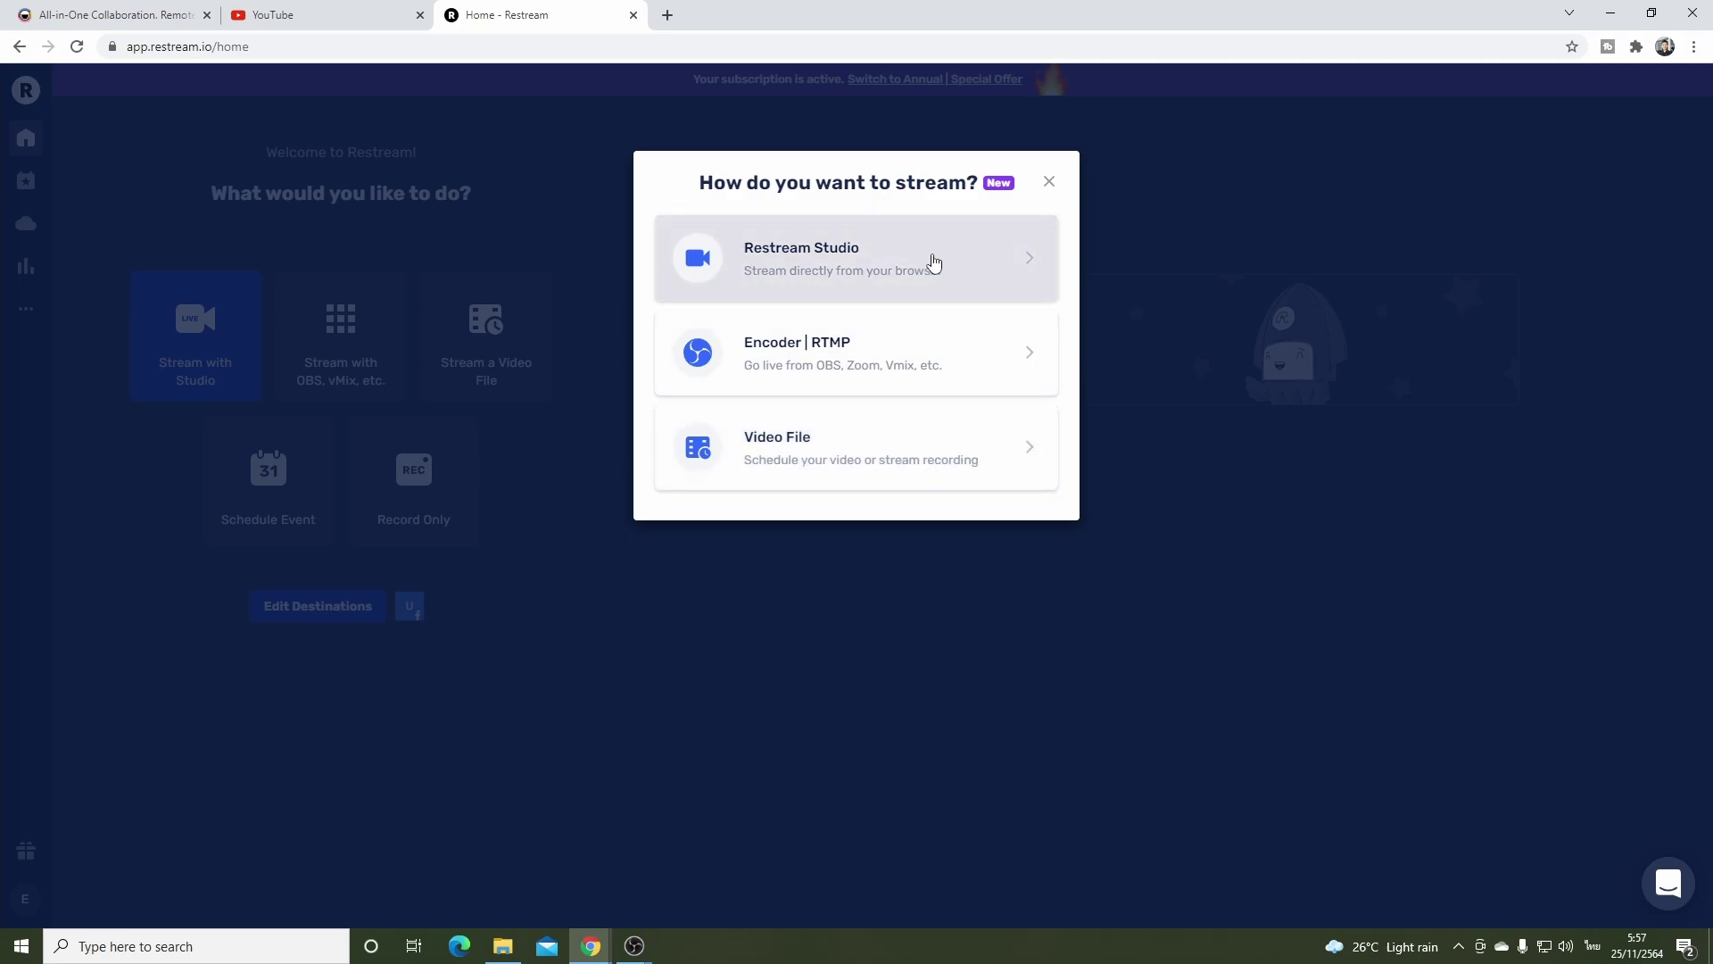
click(935, 261)
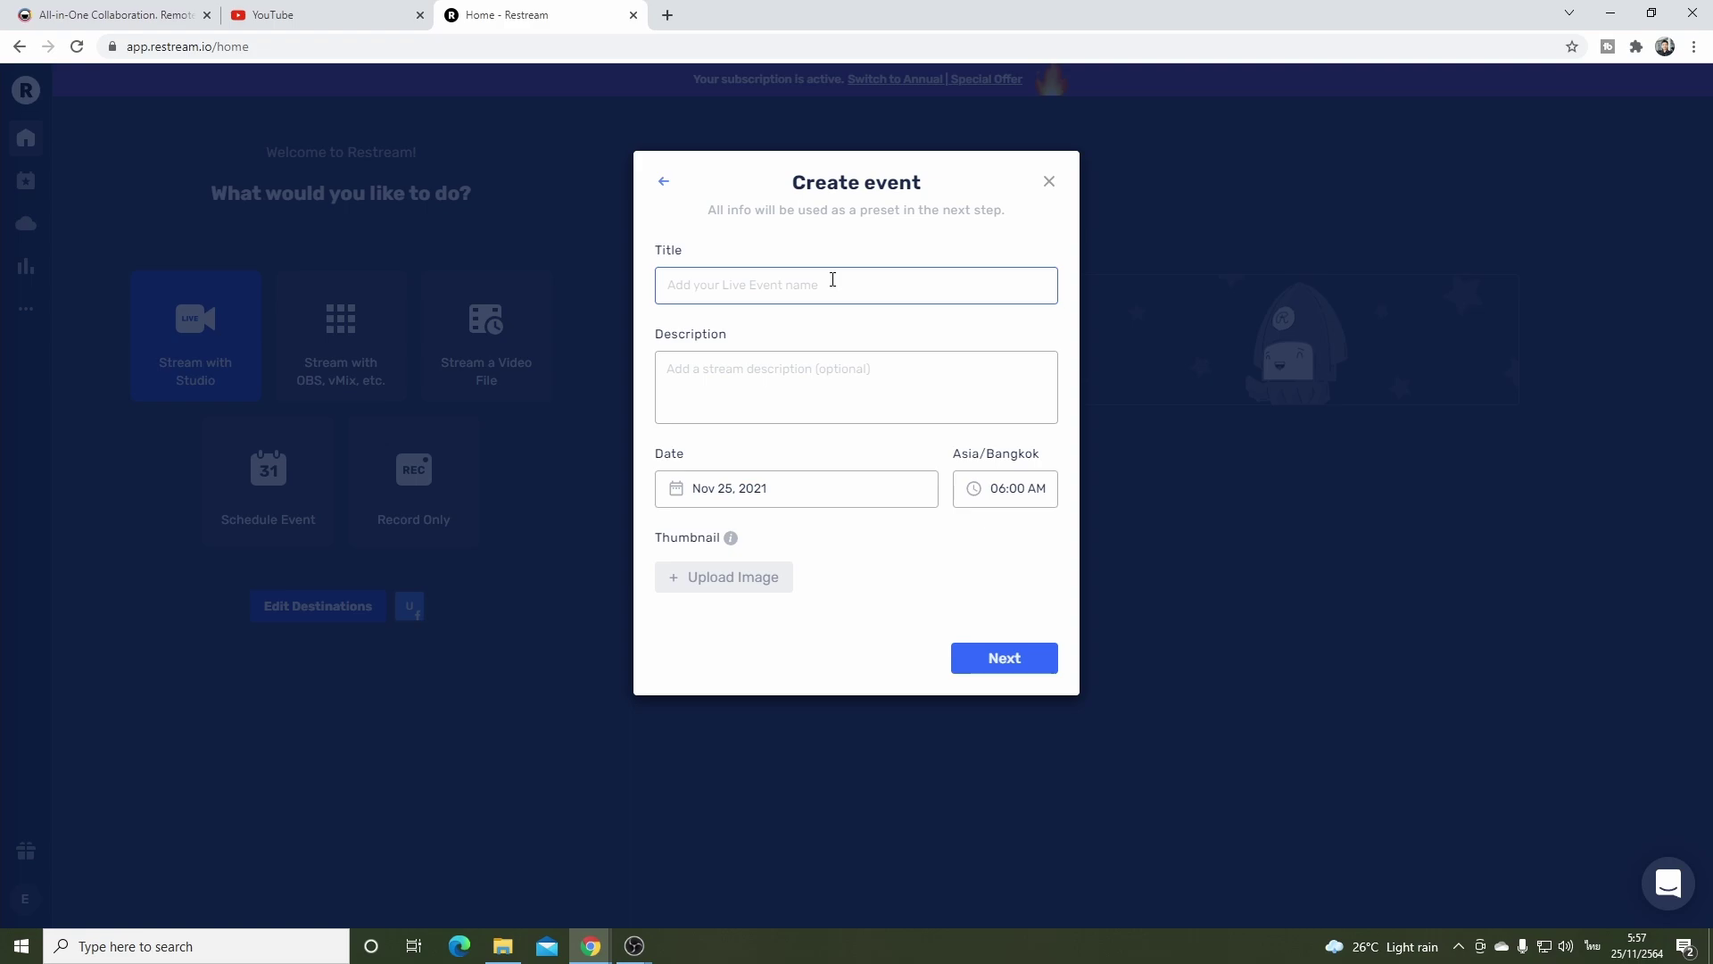
text(ทดสอบ Live ไปยังช่องทางของแขกรับเชิญ)
drag(886, 285, 423, 266)
click(674, 372)
text(ทดสอบ Live ไปยังช่องทางของแขกรับเชิญ)
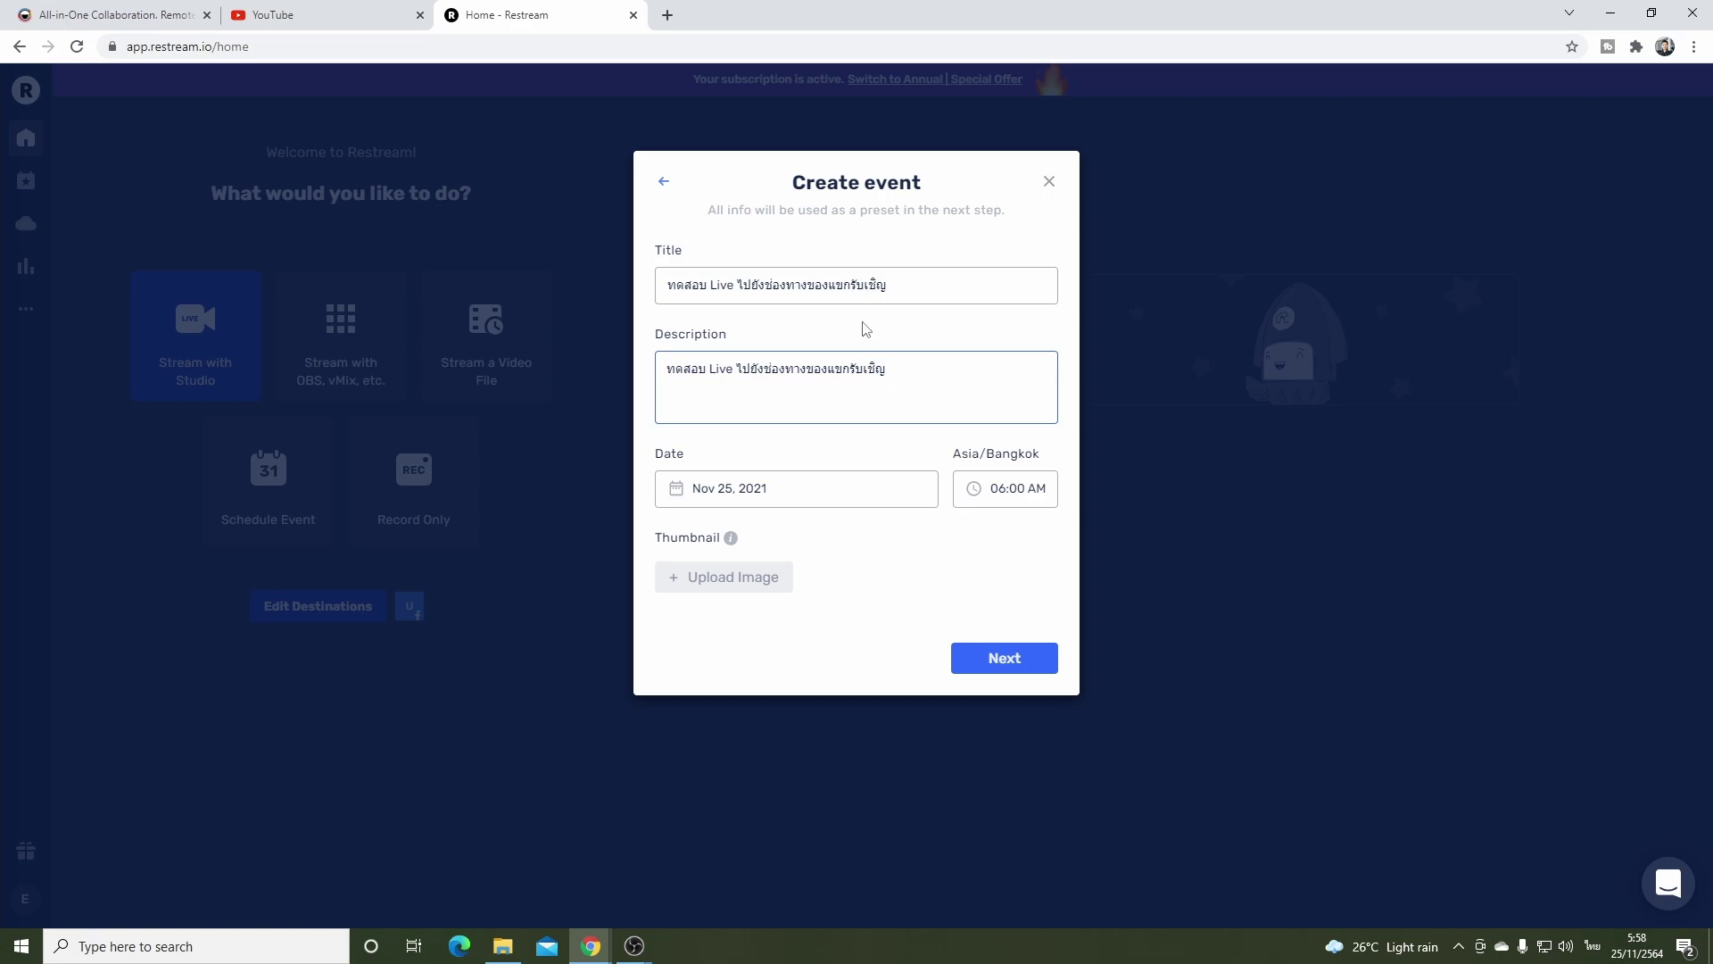
triple_click(913, 367)
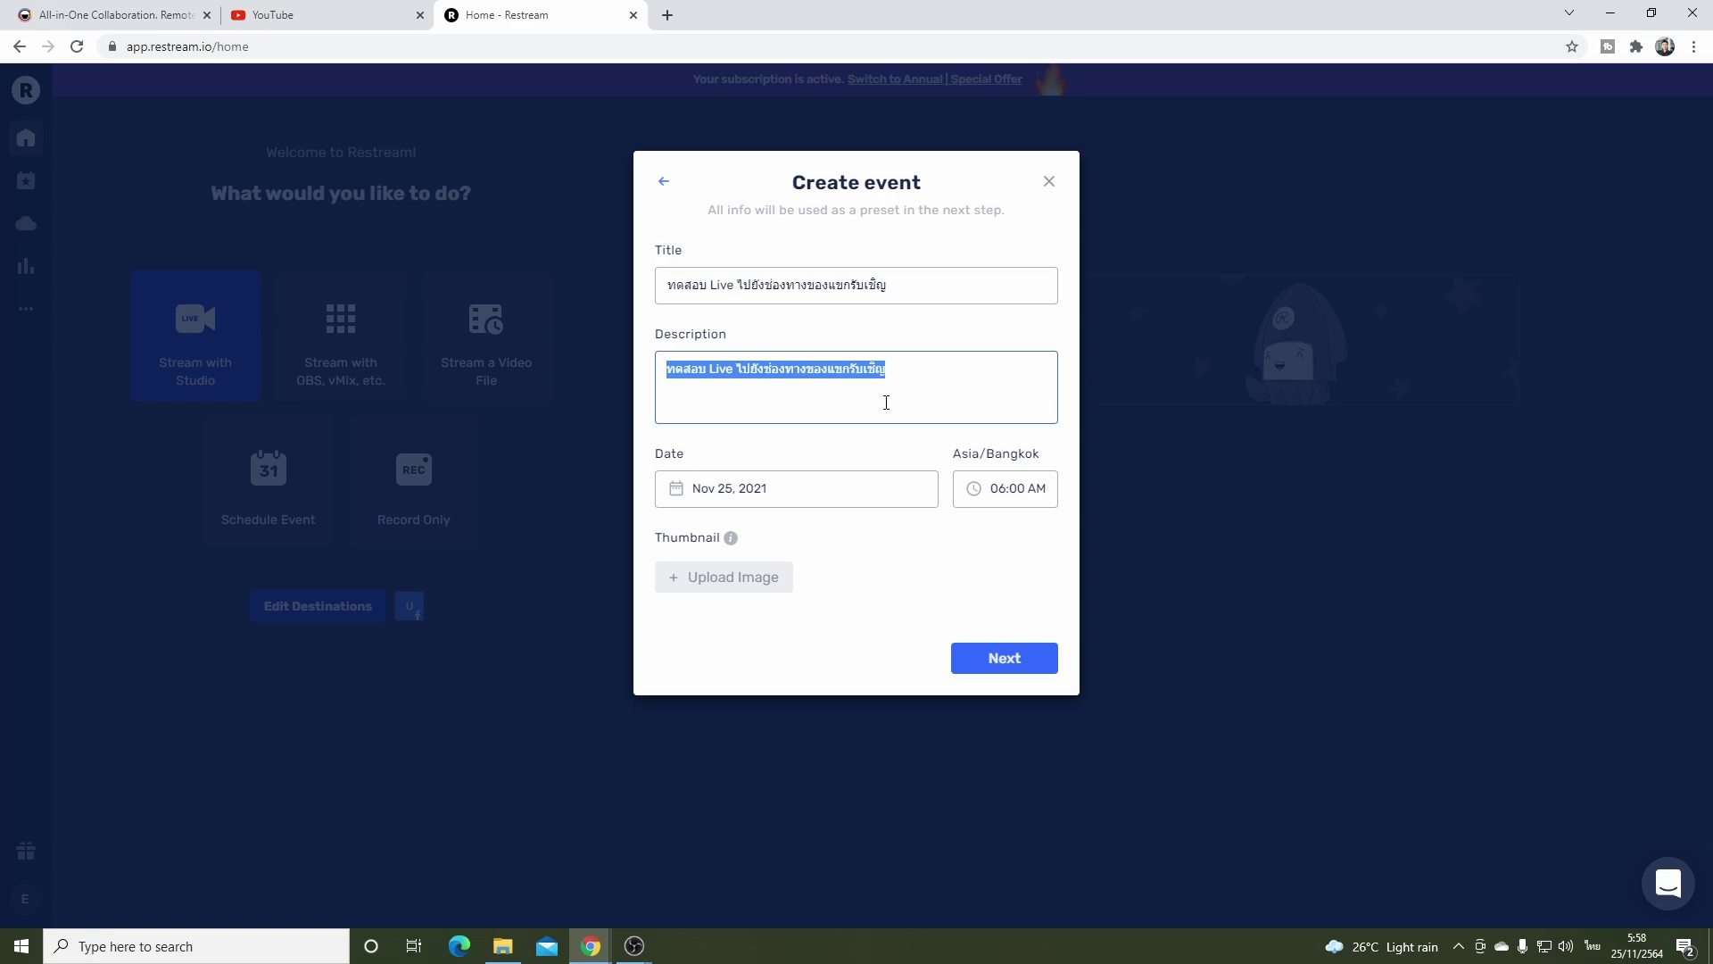
click(906, 372)
triple_click(821, 380)
Step: Set the event's start to Nov 25, 2021 at 06:30 AM
click(839, 486)
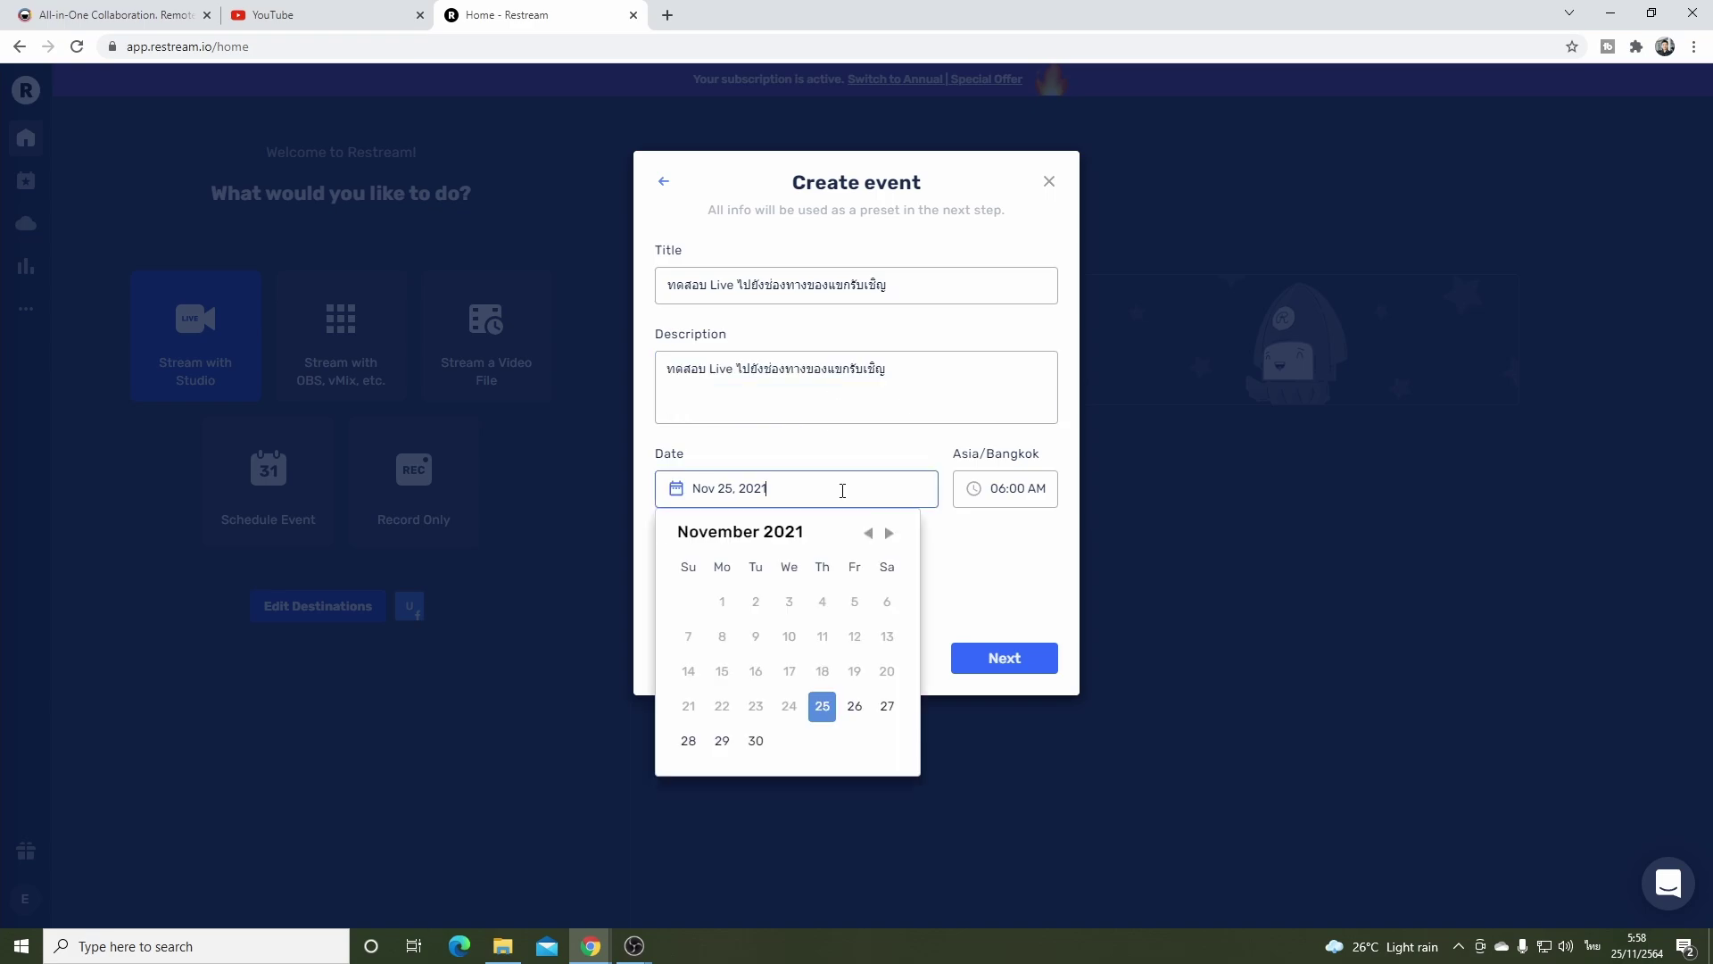
click(884, 455)
click(884, 477)
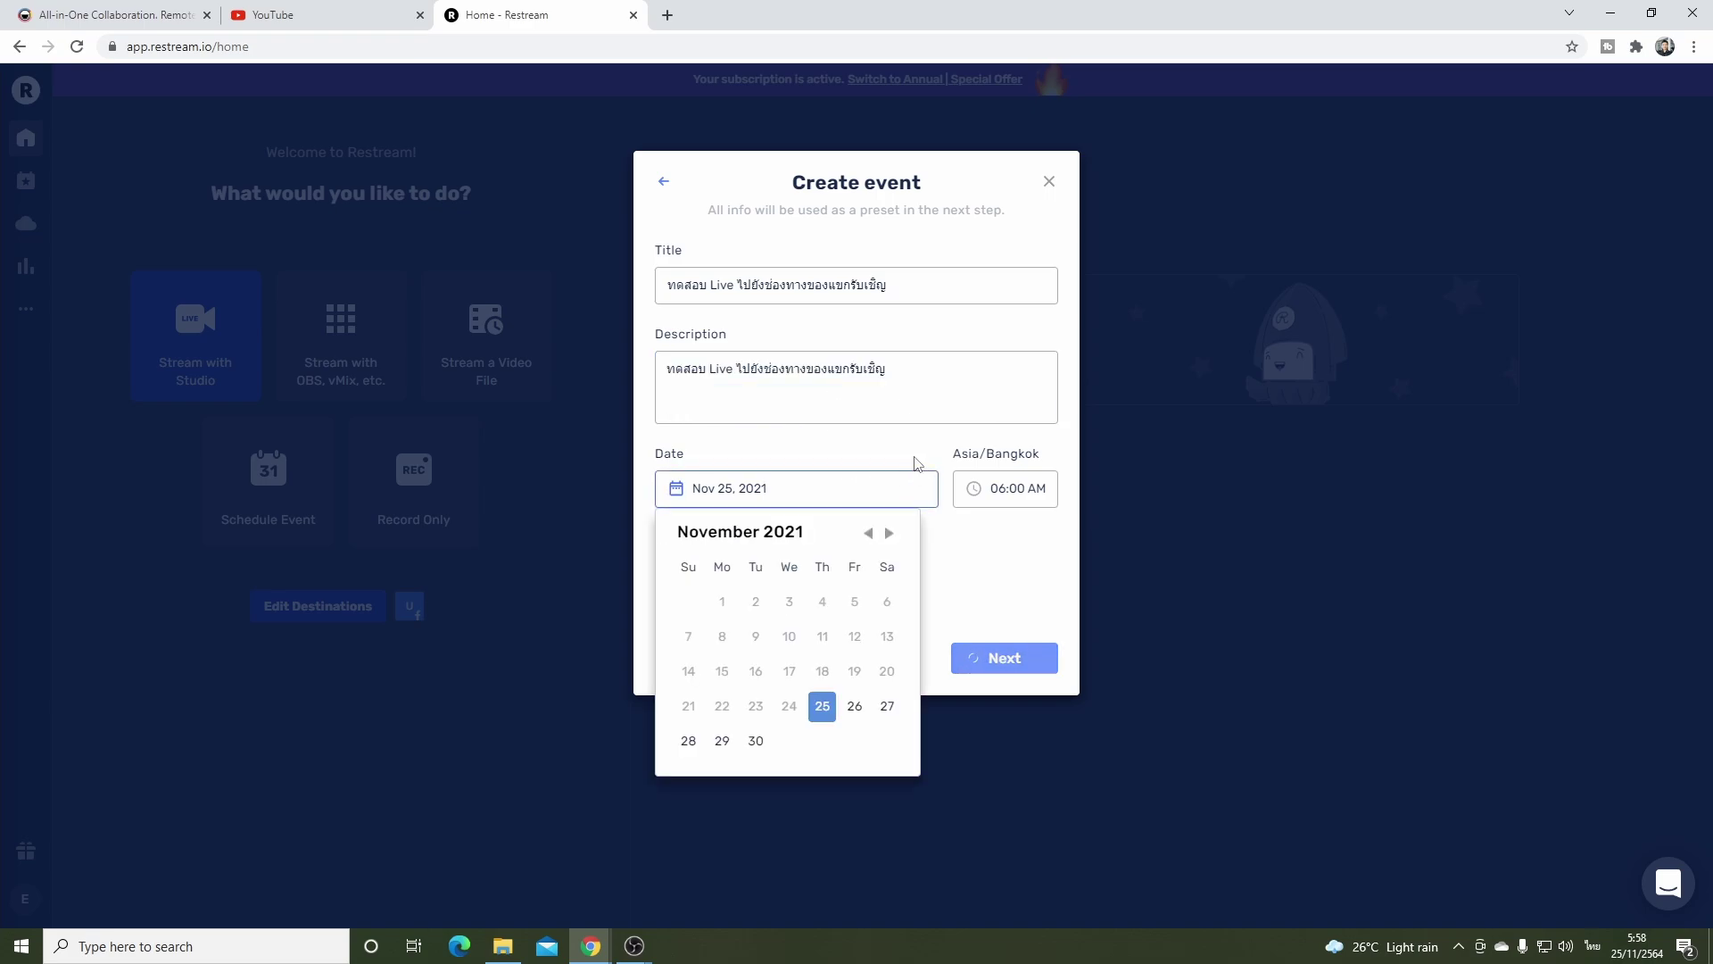
click(906, 448)
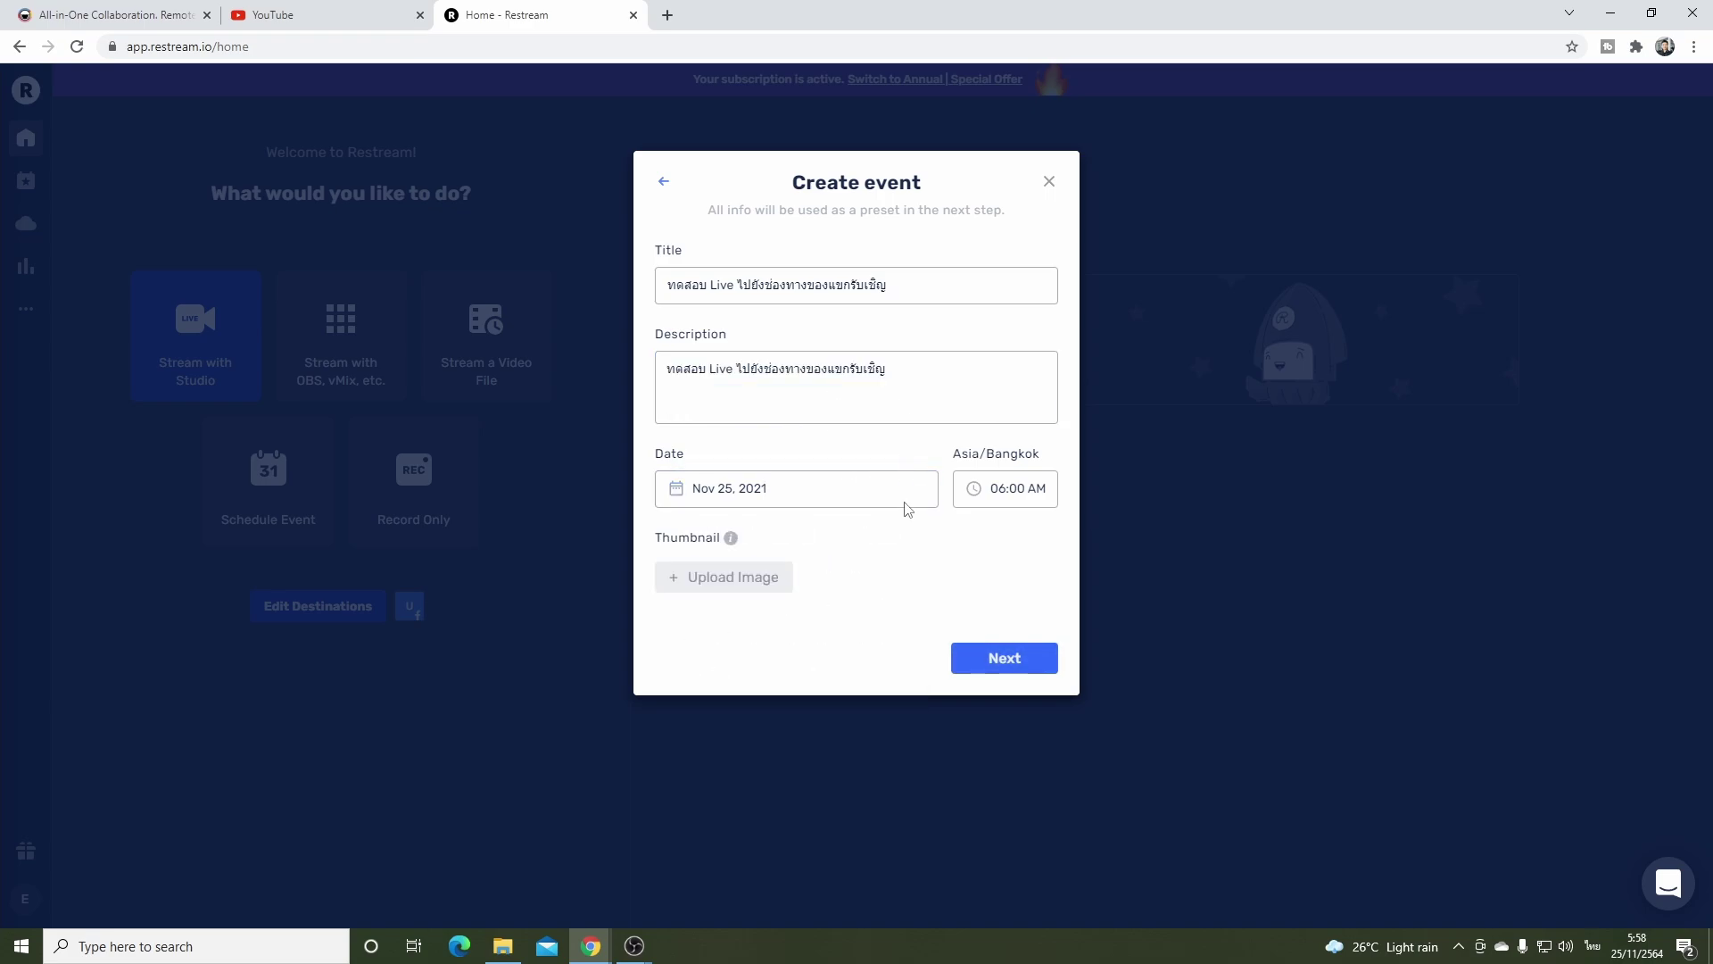
click(835, 494)
click(832, 489)
Step: Try Restream2.png from the Desktop as the cropped event thumbnail, and remove it again
click(738, 591)
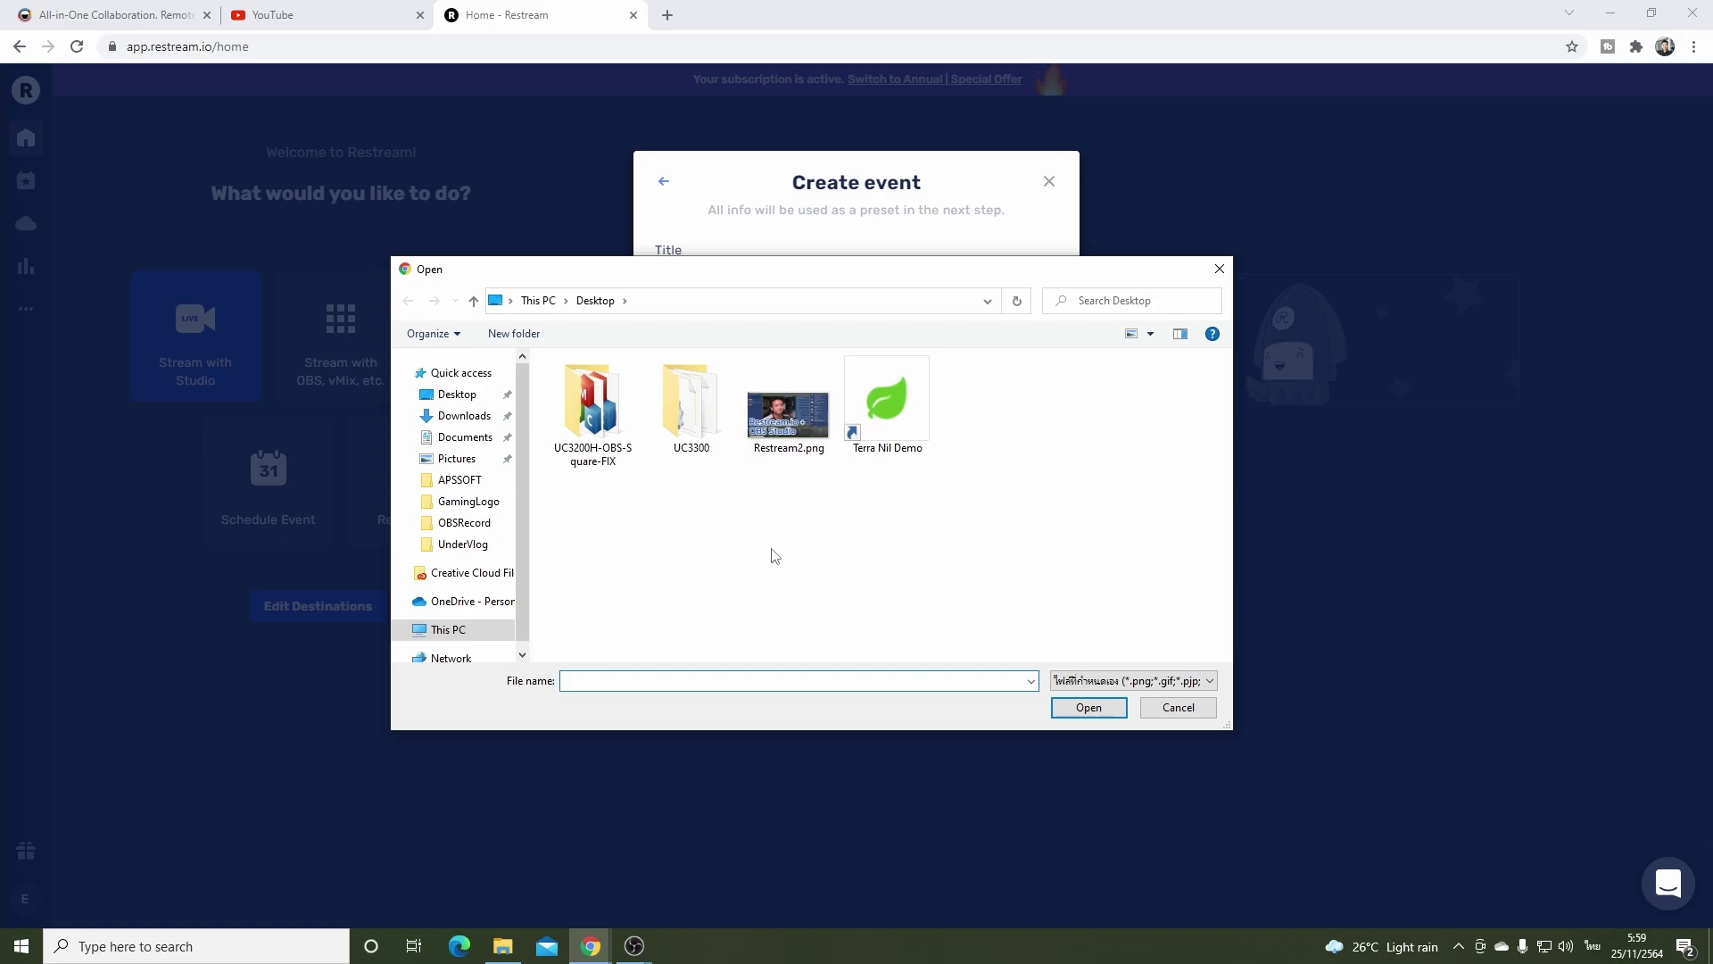
click(783, 433)
click(1084, 707)
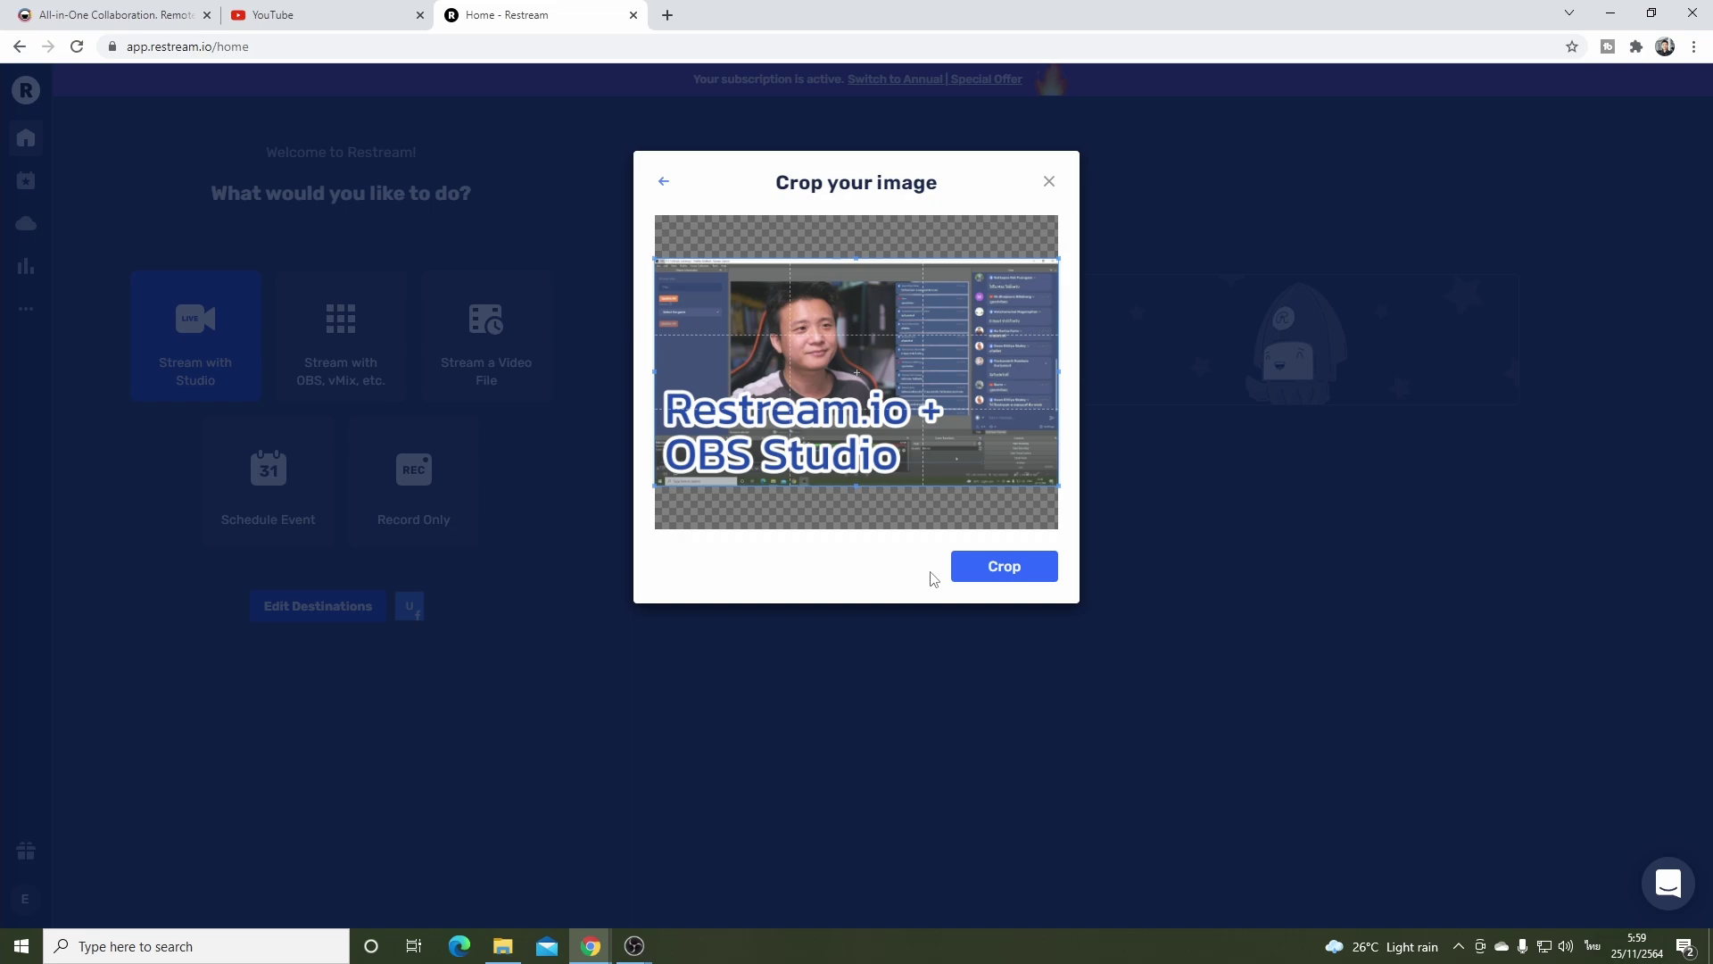
click(991, 580)
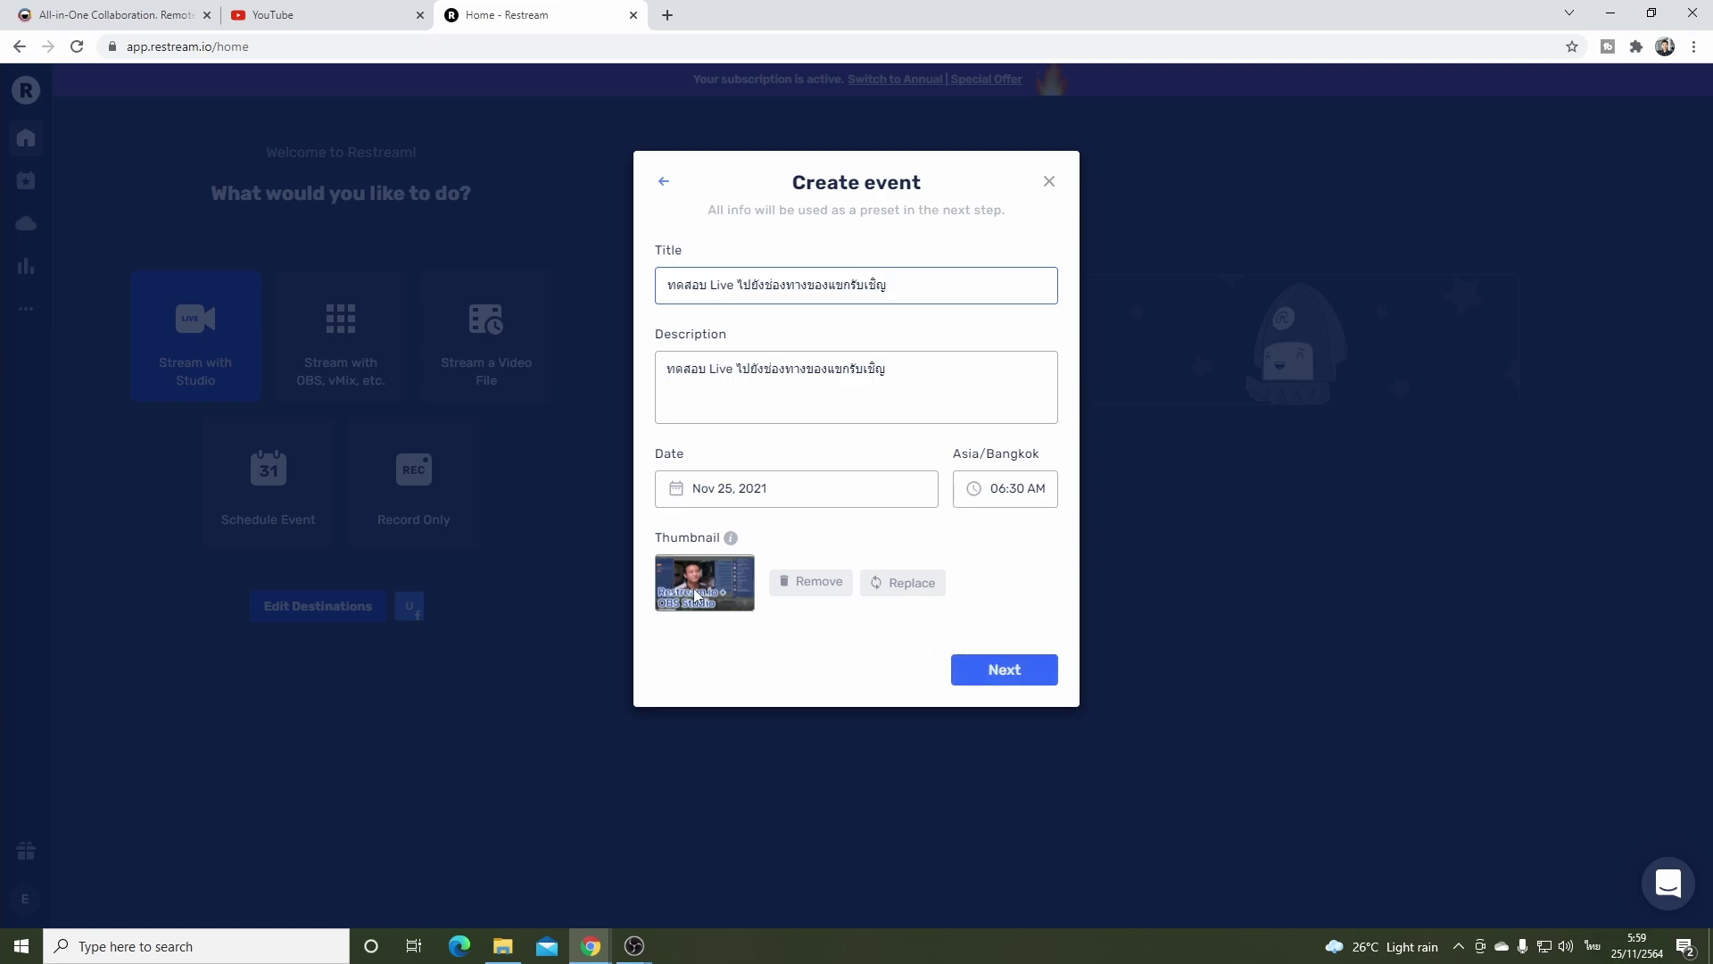
click(814, 582)
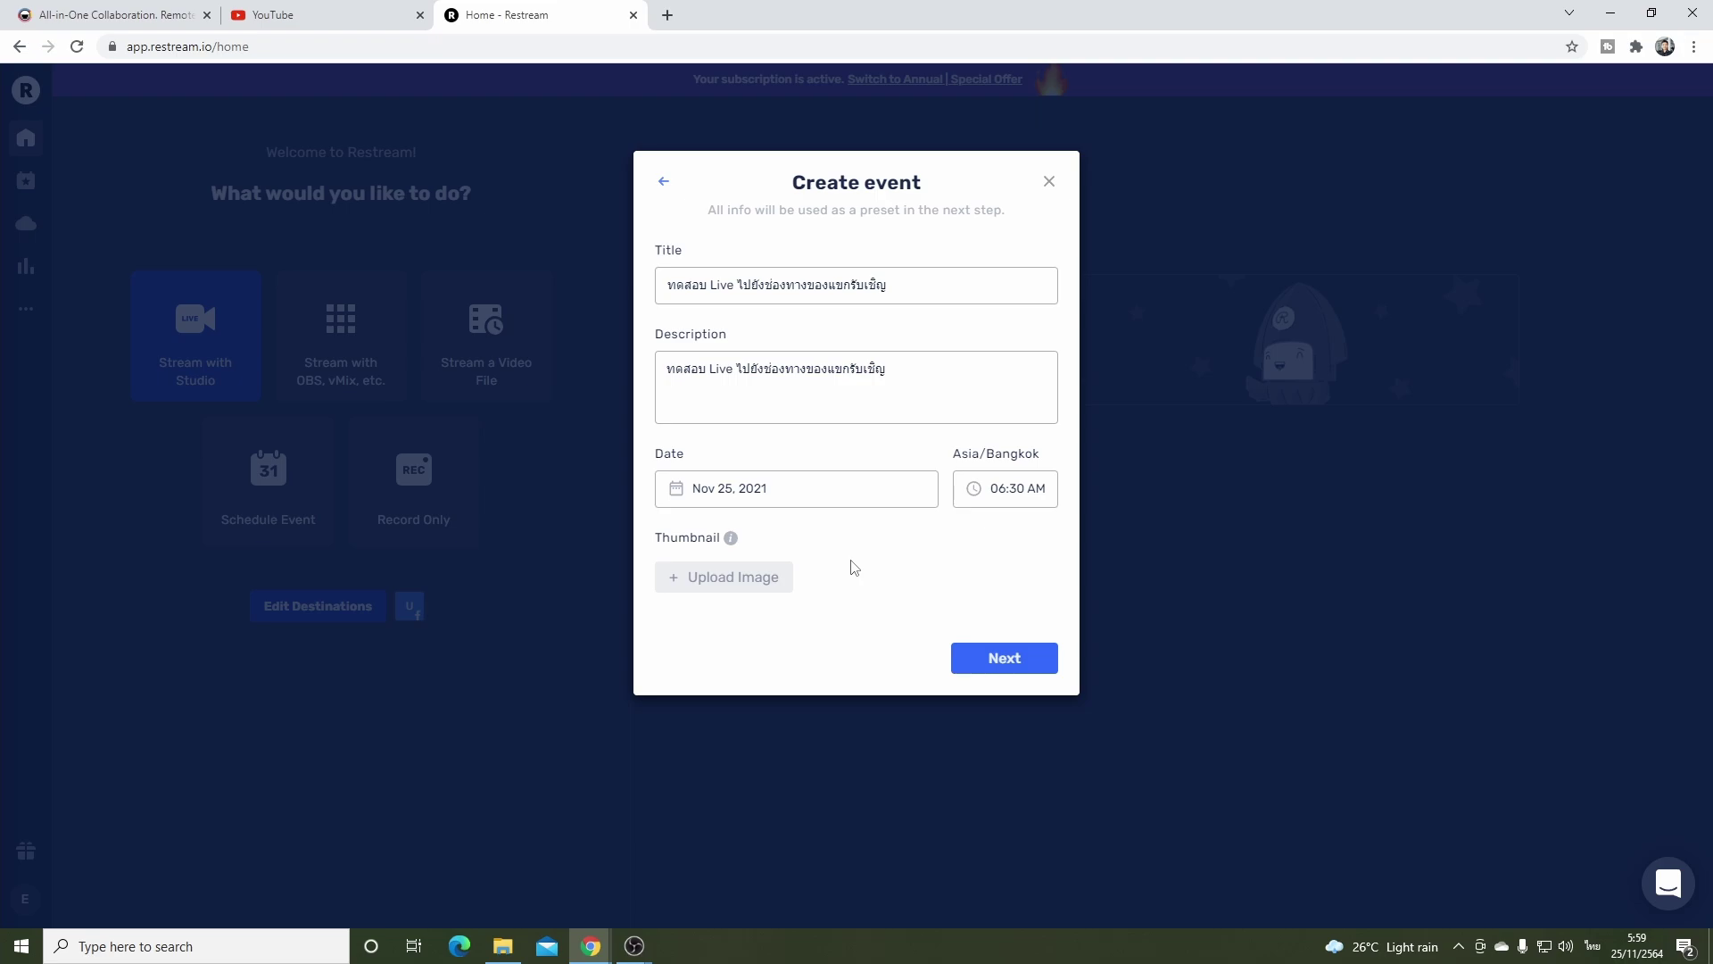
Step: Turn off the Undervlog YouTube channel, leaving only the Facebook destination enabled, and create the event
click(994, 664)
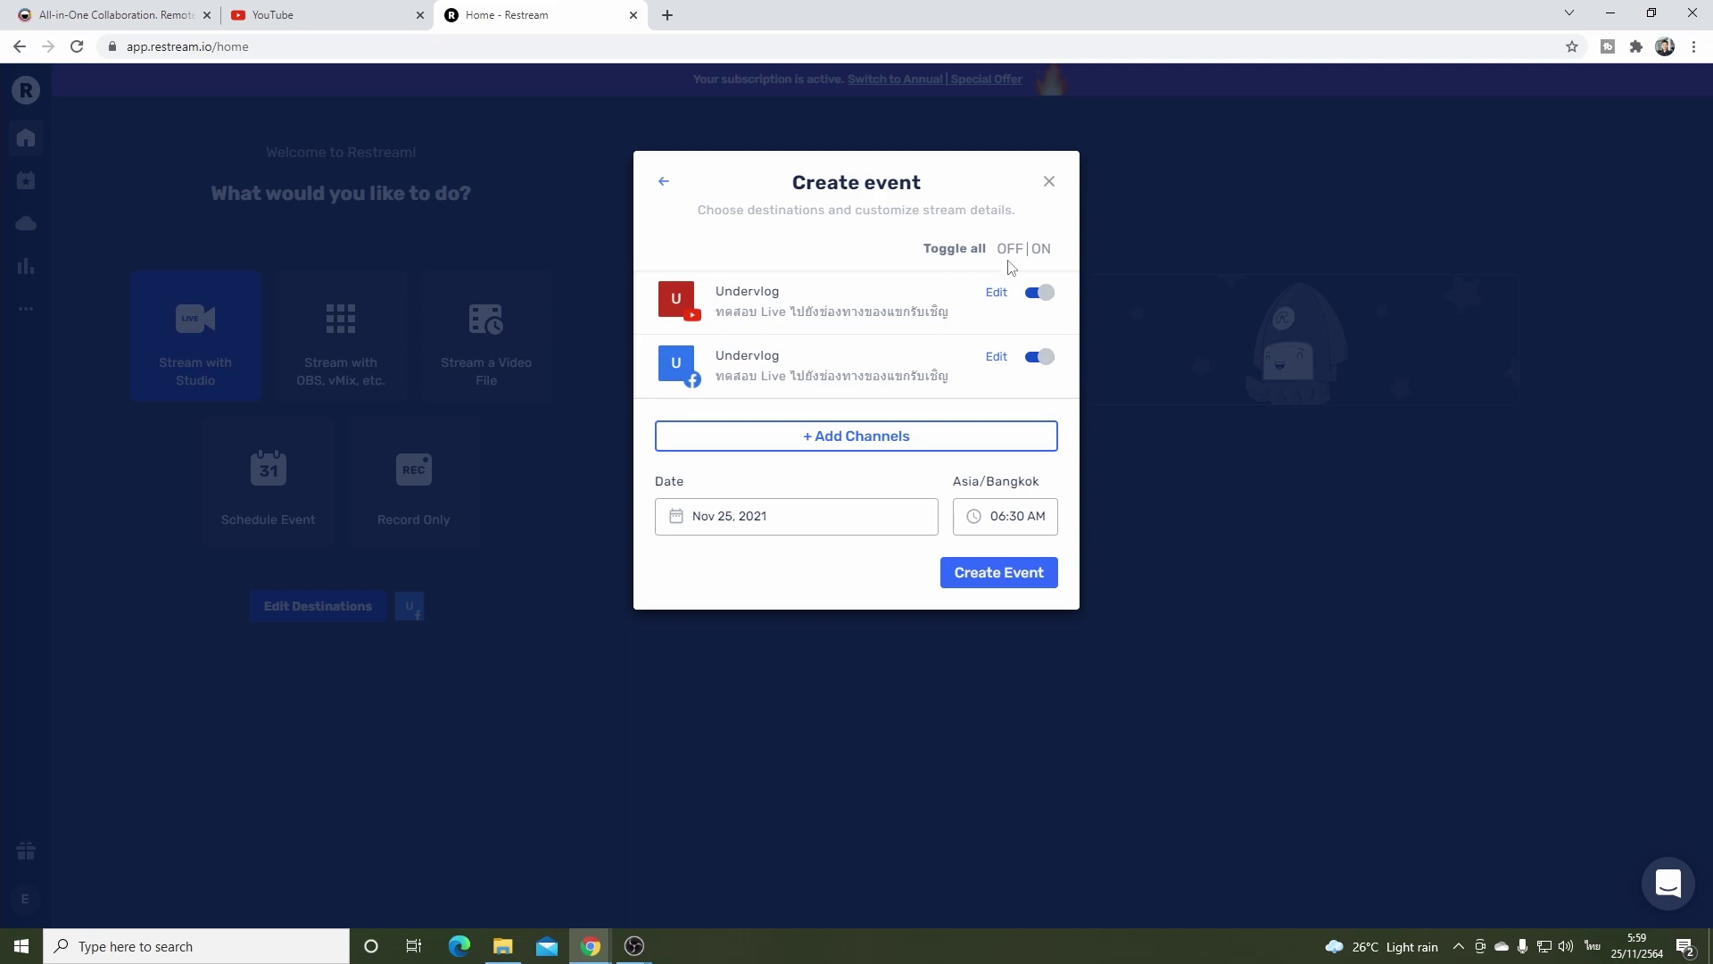
click(1041, 295)
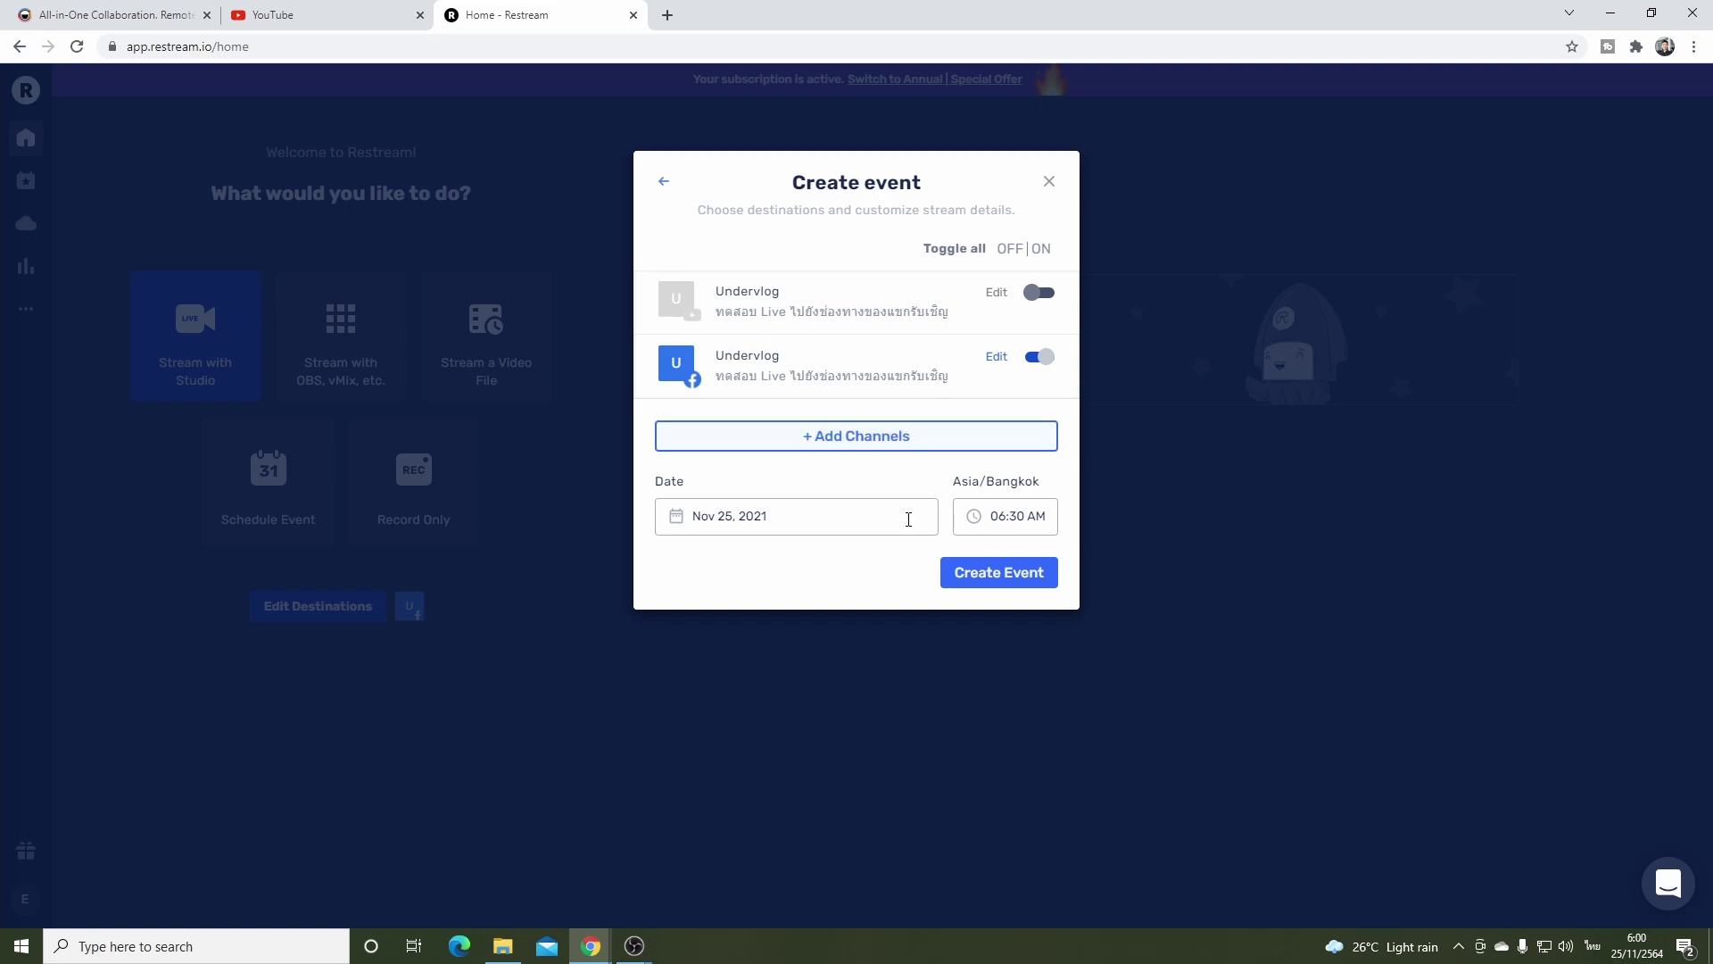
key(alt+shift)
click(999, 581)
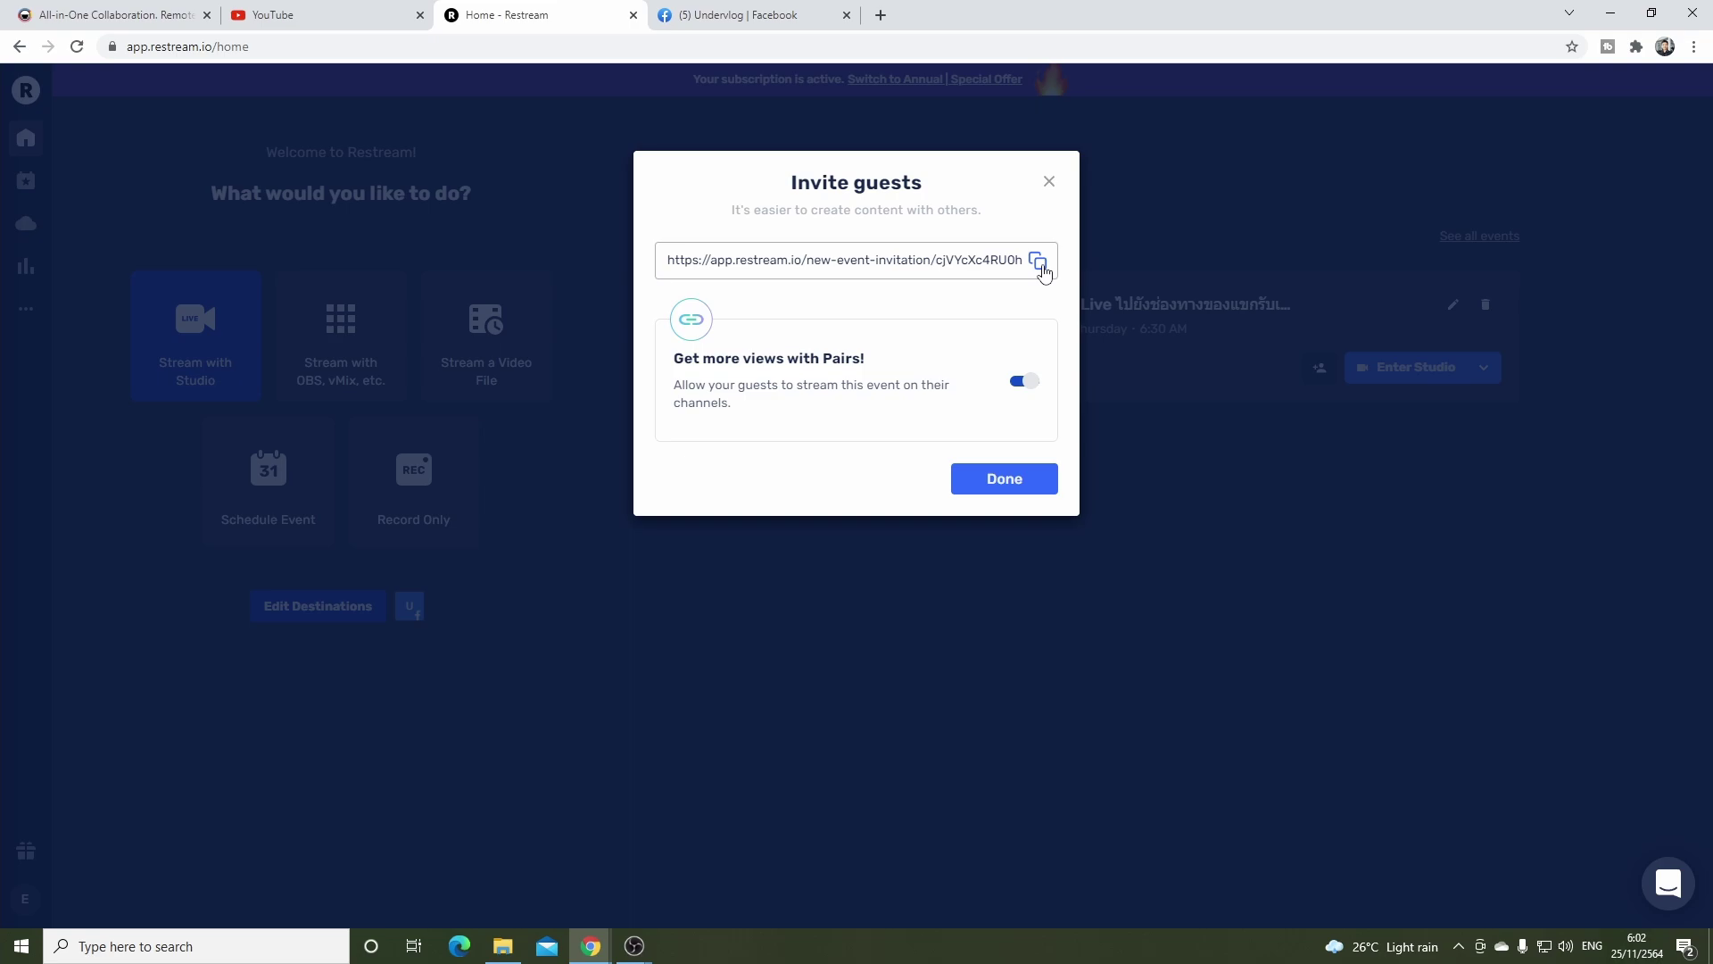
Step: Copy the guest invitation link with guest channel pairing enabled, and finish the invitation
click(1039, 262)
key(ctrl+c)
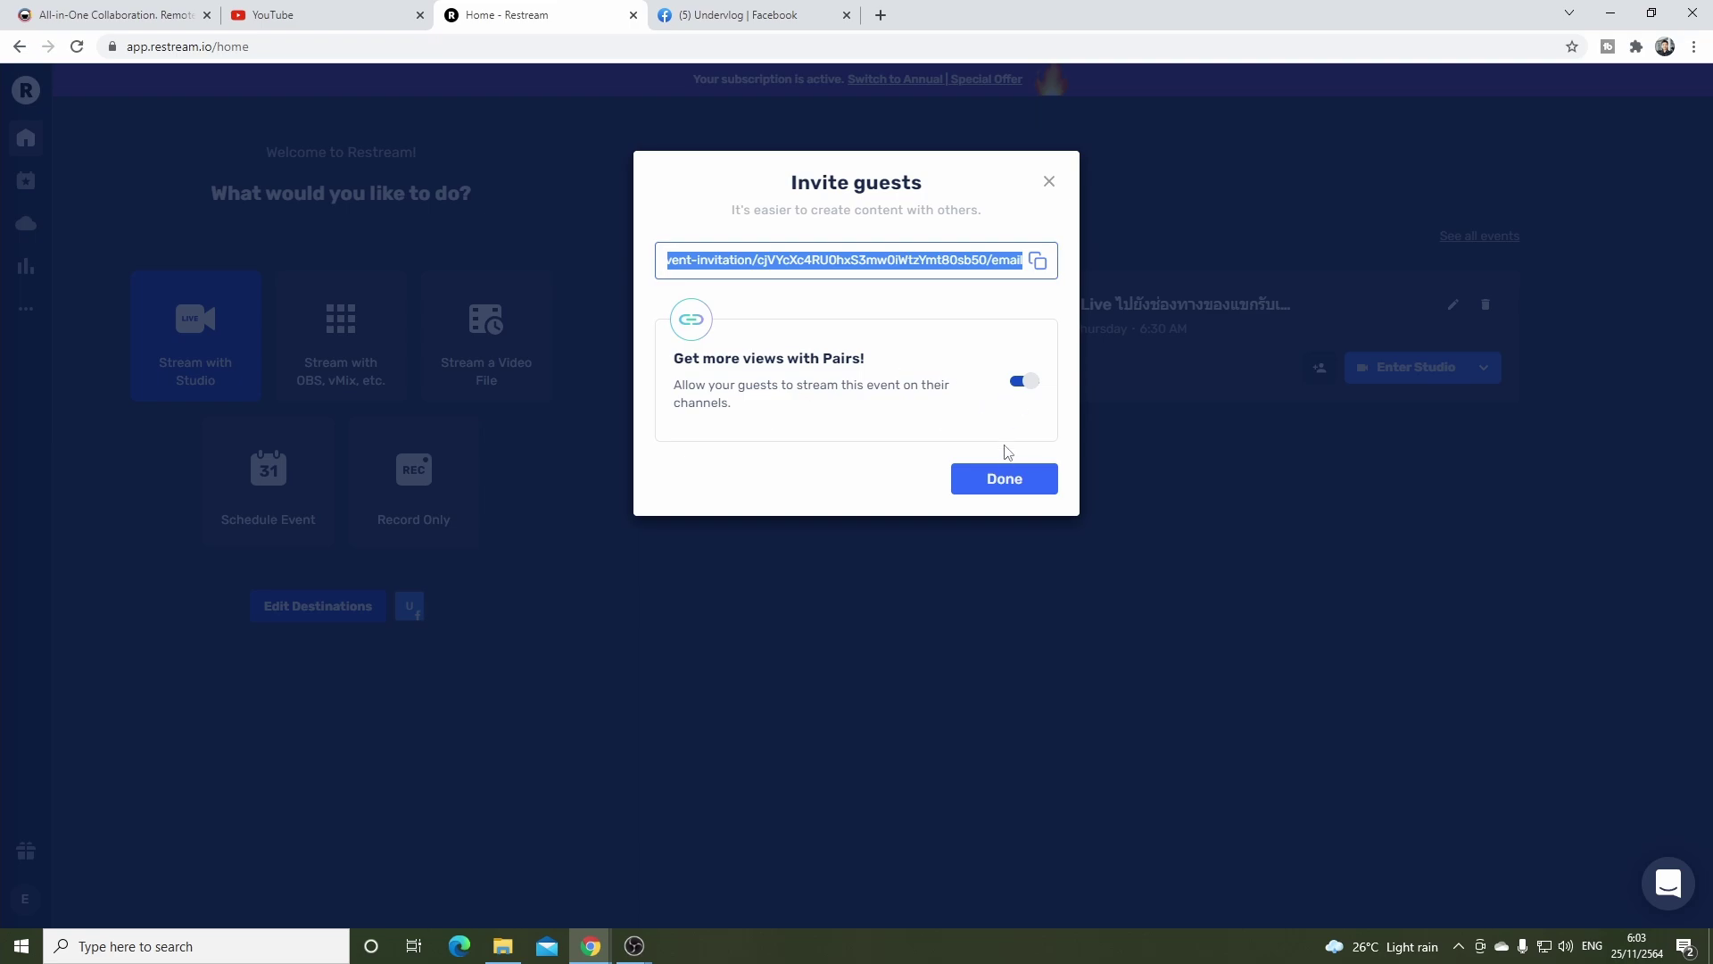
click(1003, 482)
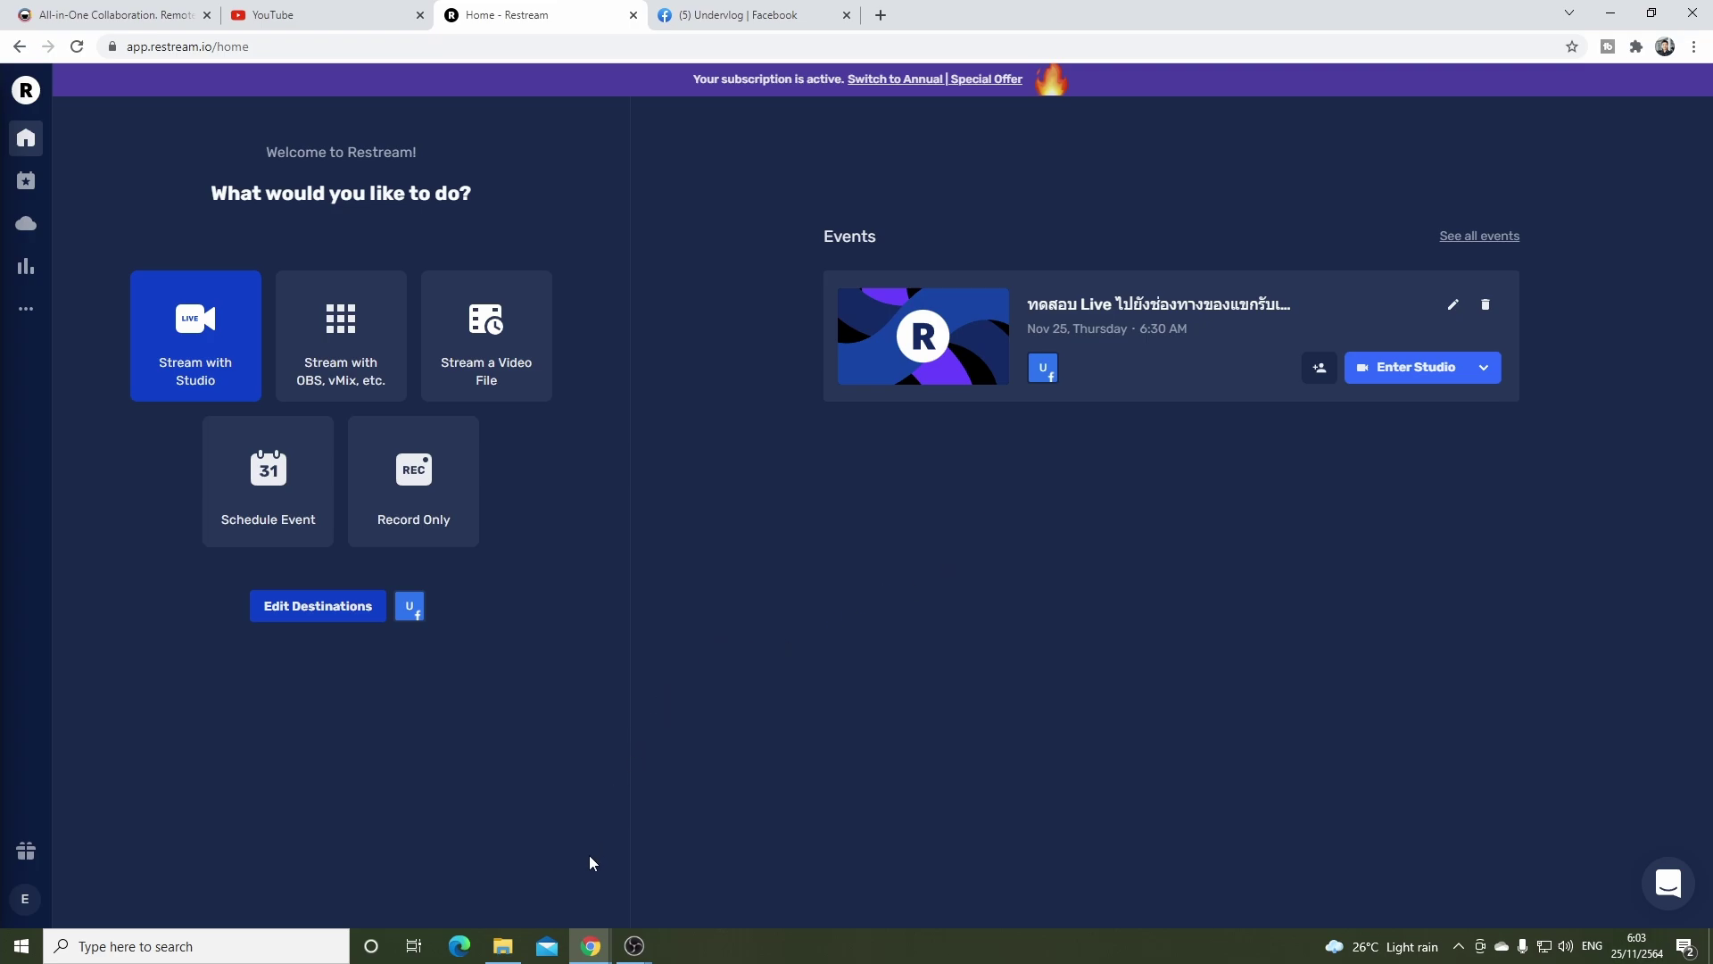
Step: Switch to the guest's private Chrome window and open the copied event invitation link there
mouse_move(590, 948)
click(680, 892)
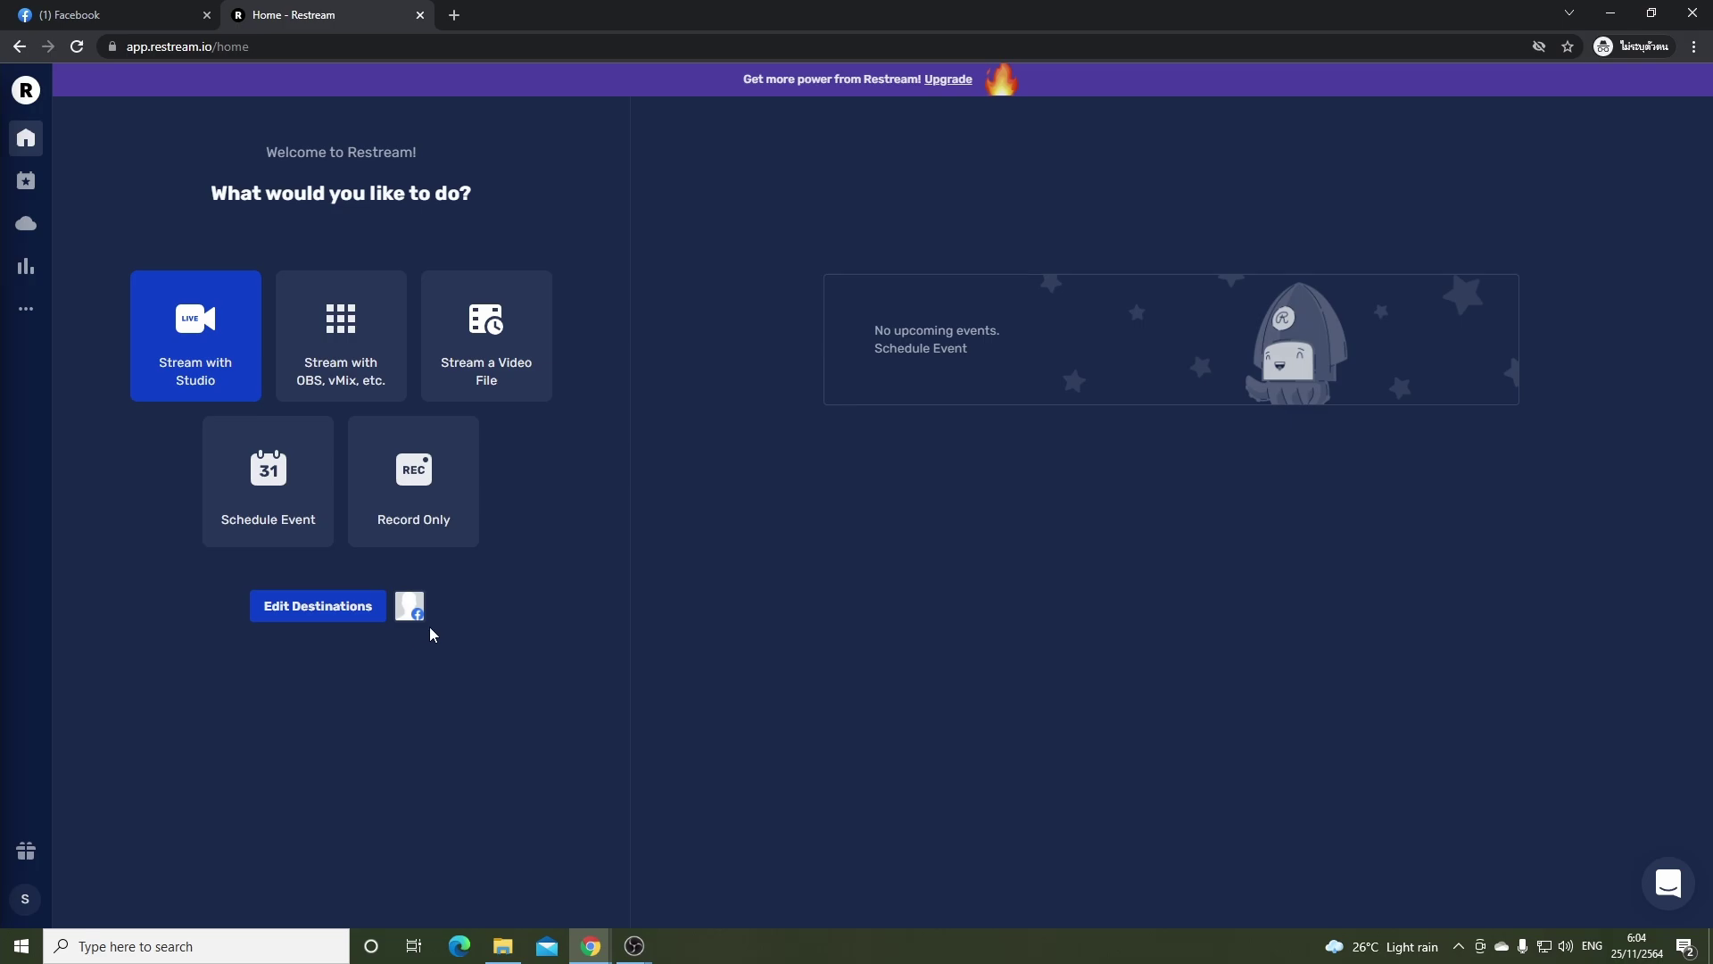
click(272, 45)
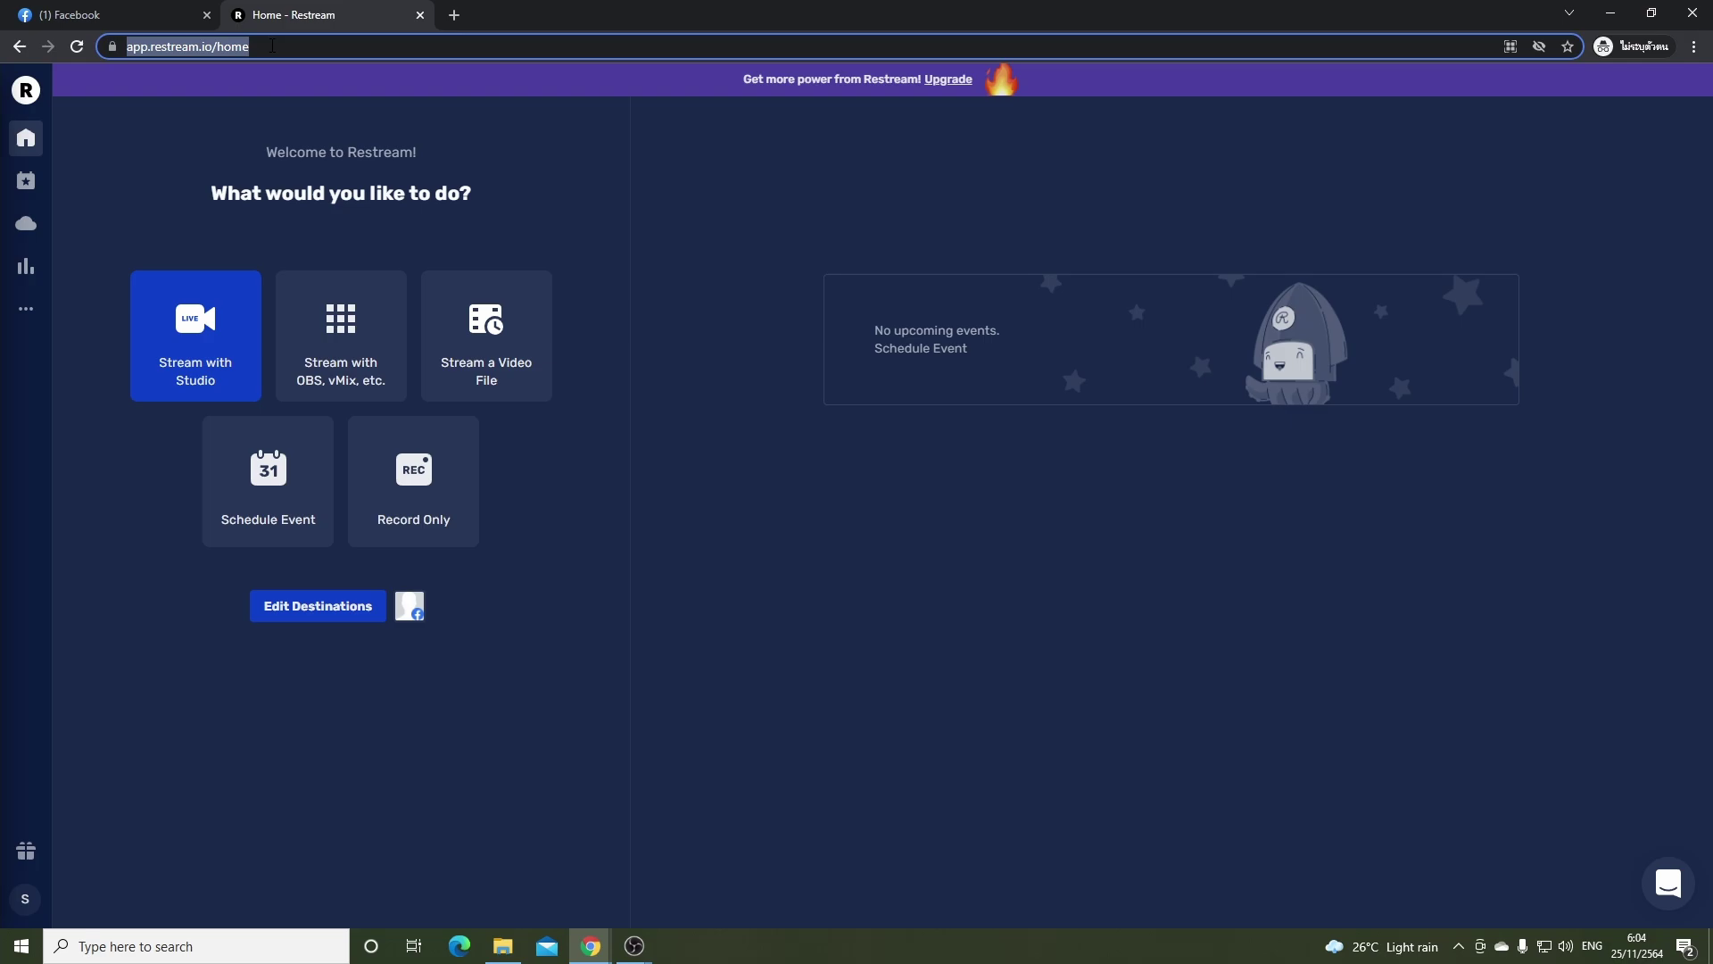
key(ctrl+v)
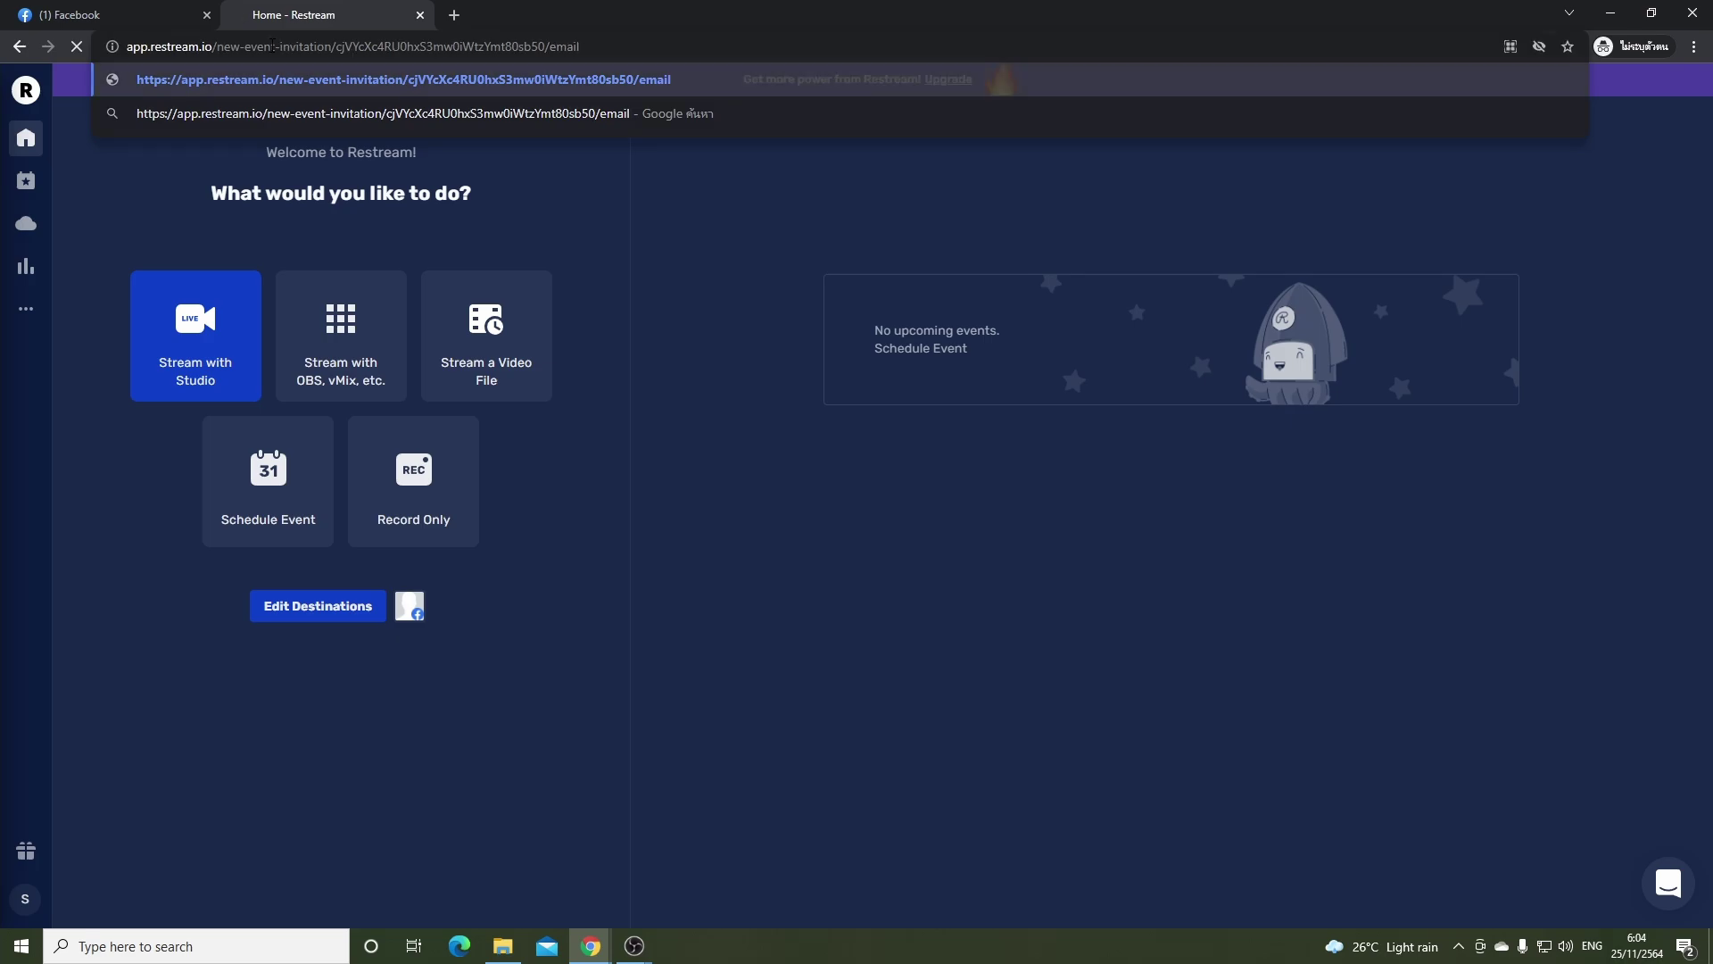
key(Return)
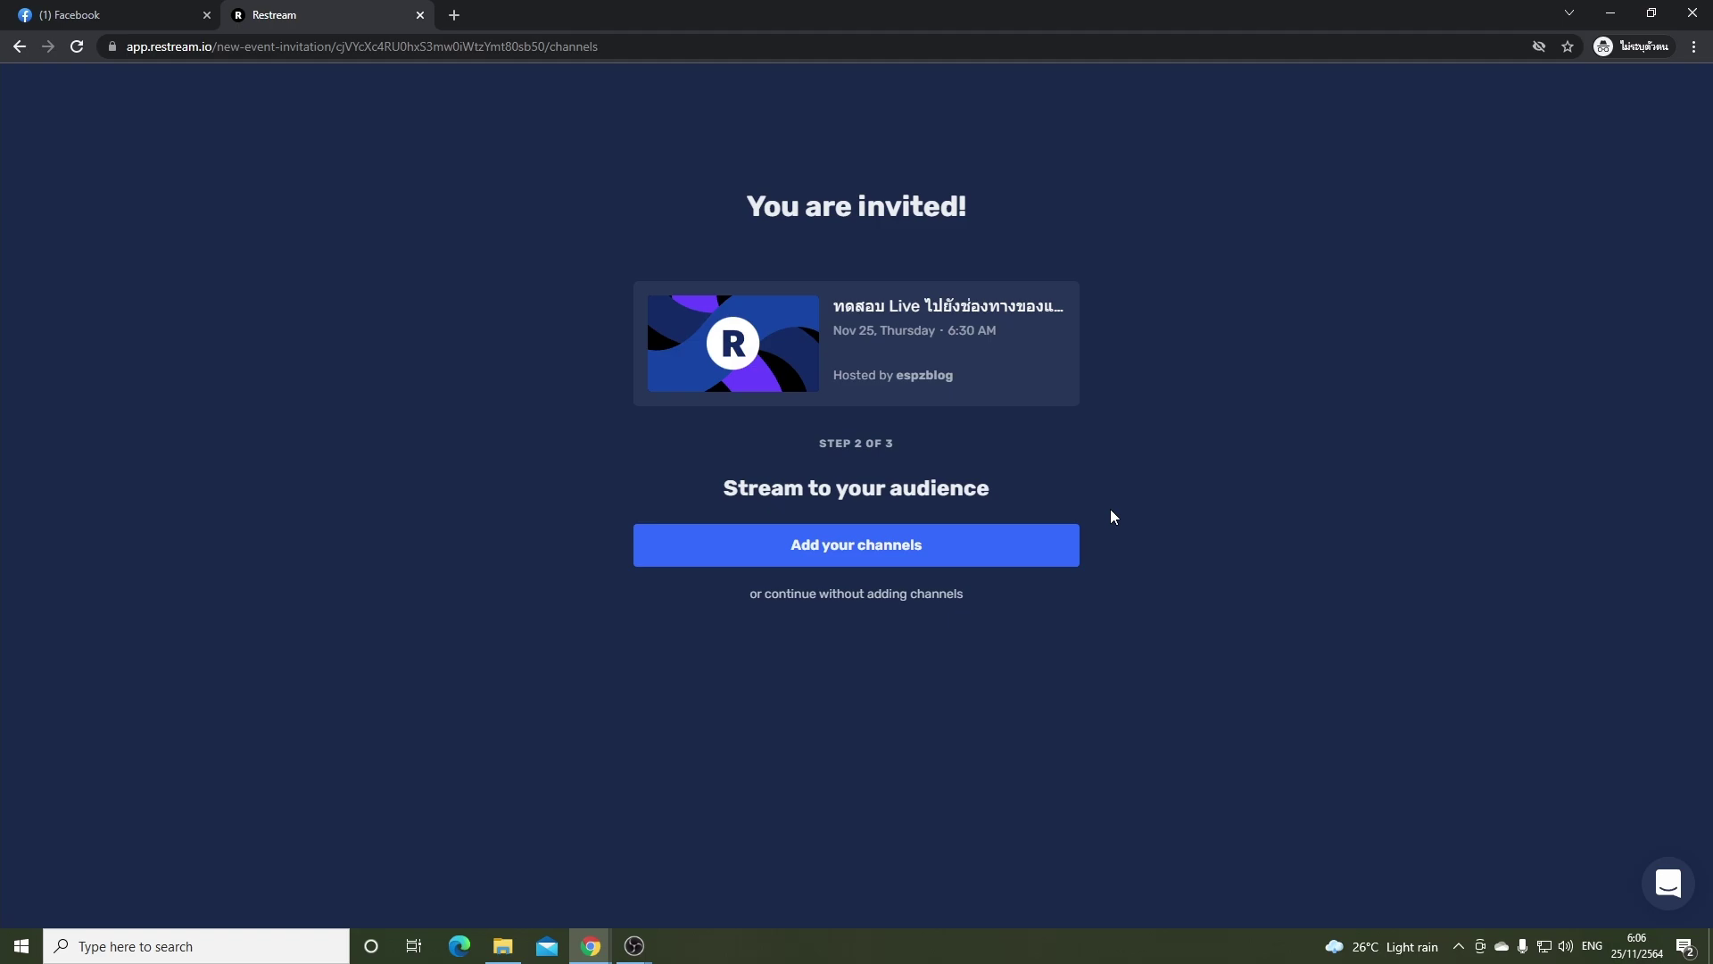
Step: Add the guest's Facebook channel to the invited event with its toggle on, and save the paired channels
click(991, 560)
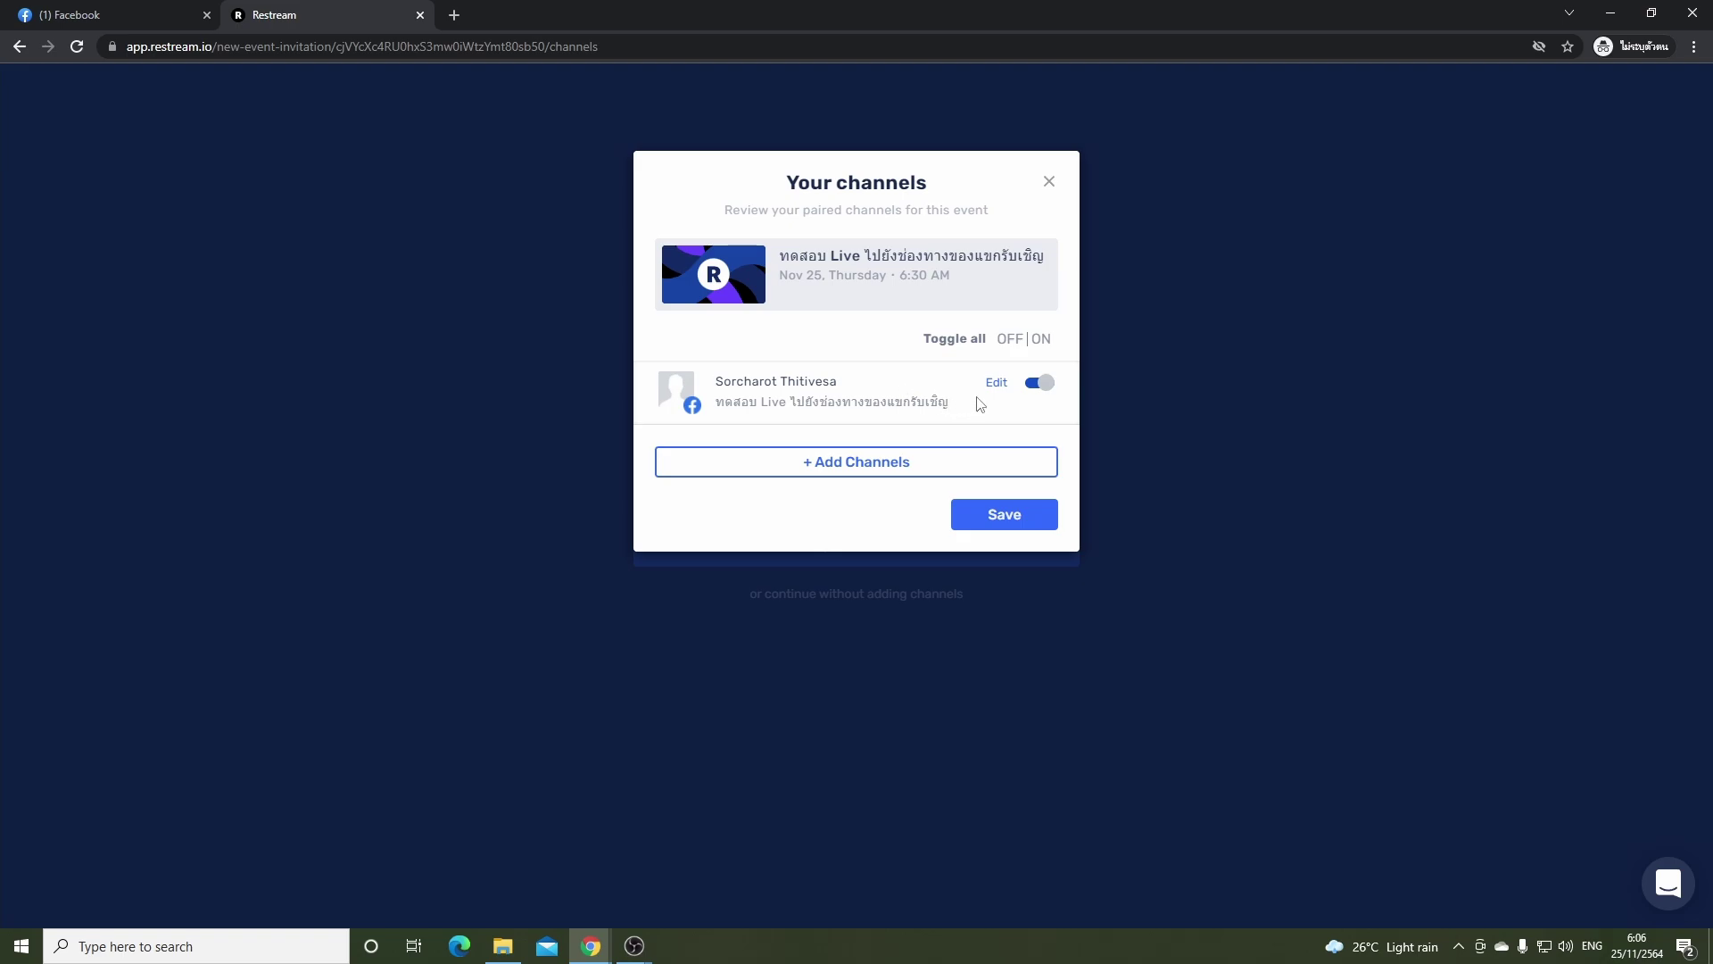
click(1037, 384)
click(1037, 384)
click(1041, 392)
click(1041, 394)
click(1038, 391)
click(1037, 393)
click(1004, 516)
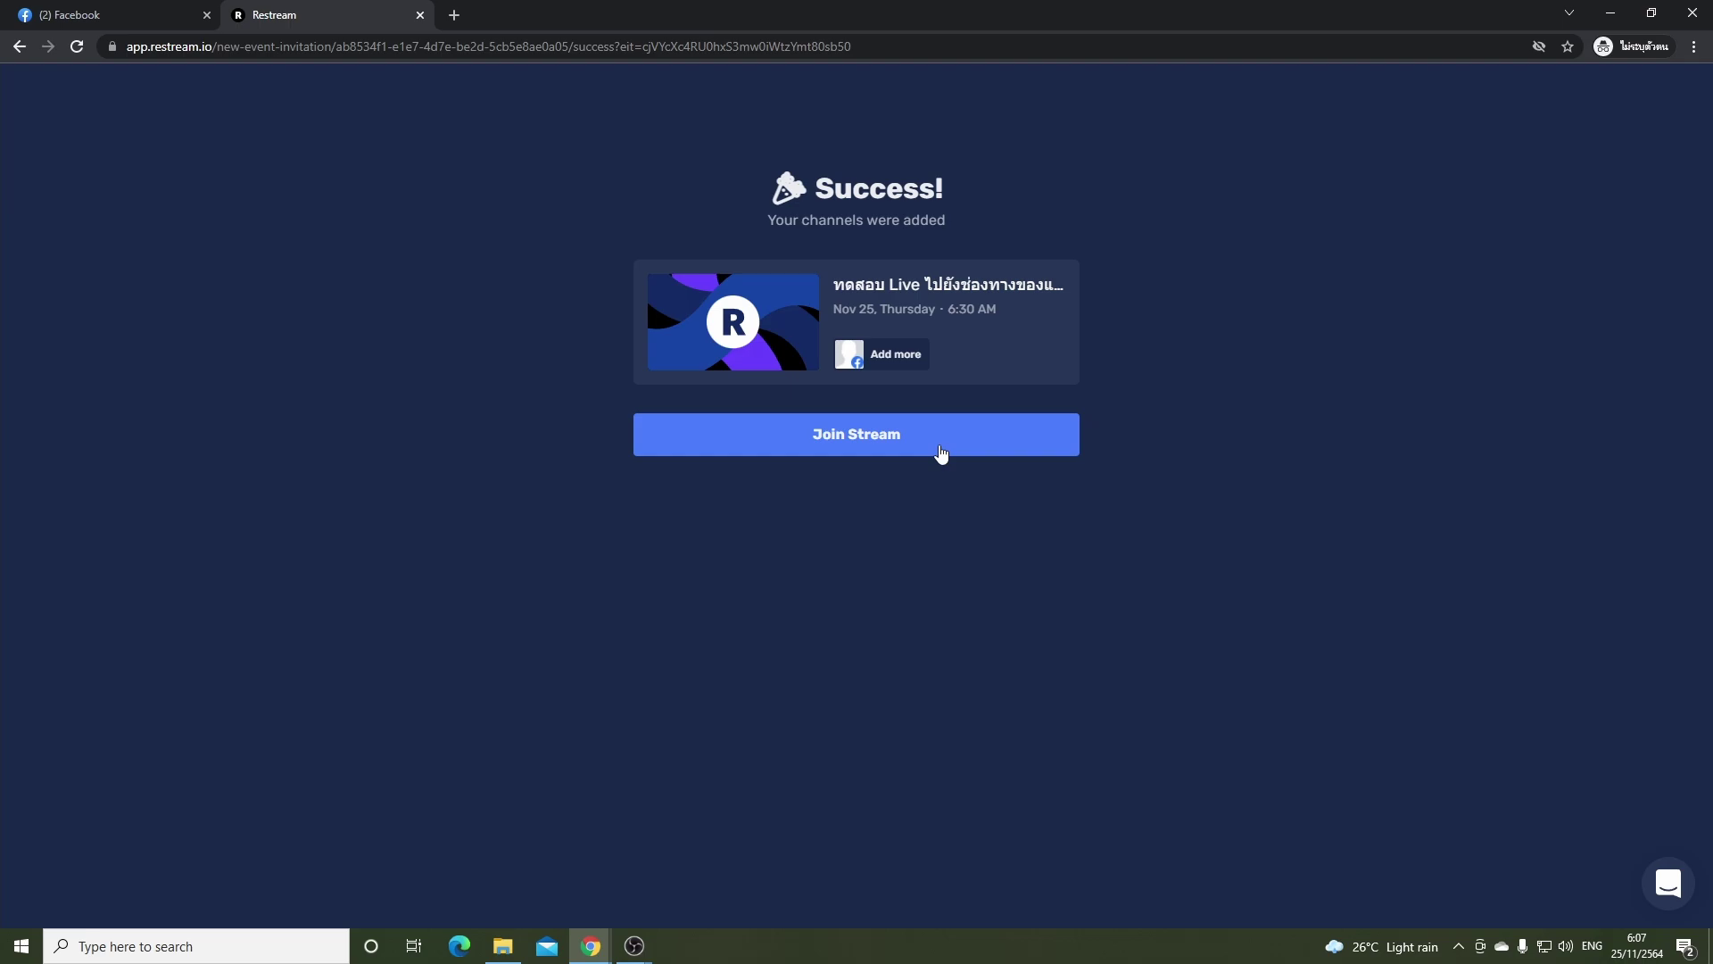
Step: Join the event's studio as a guest under the display name F2
click(936, 453)
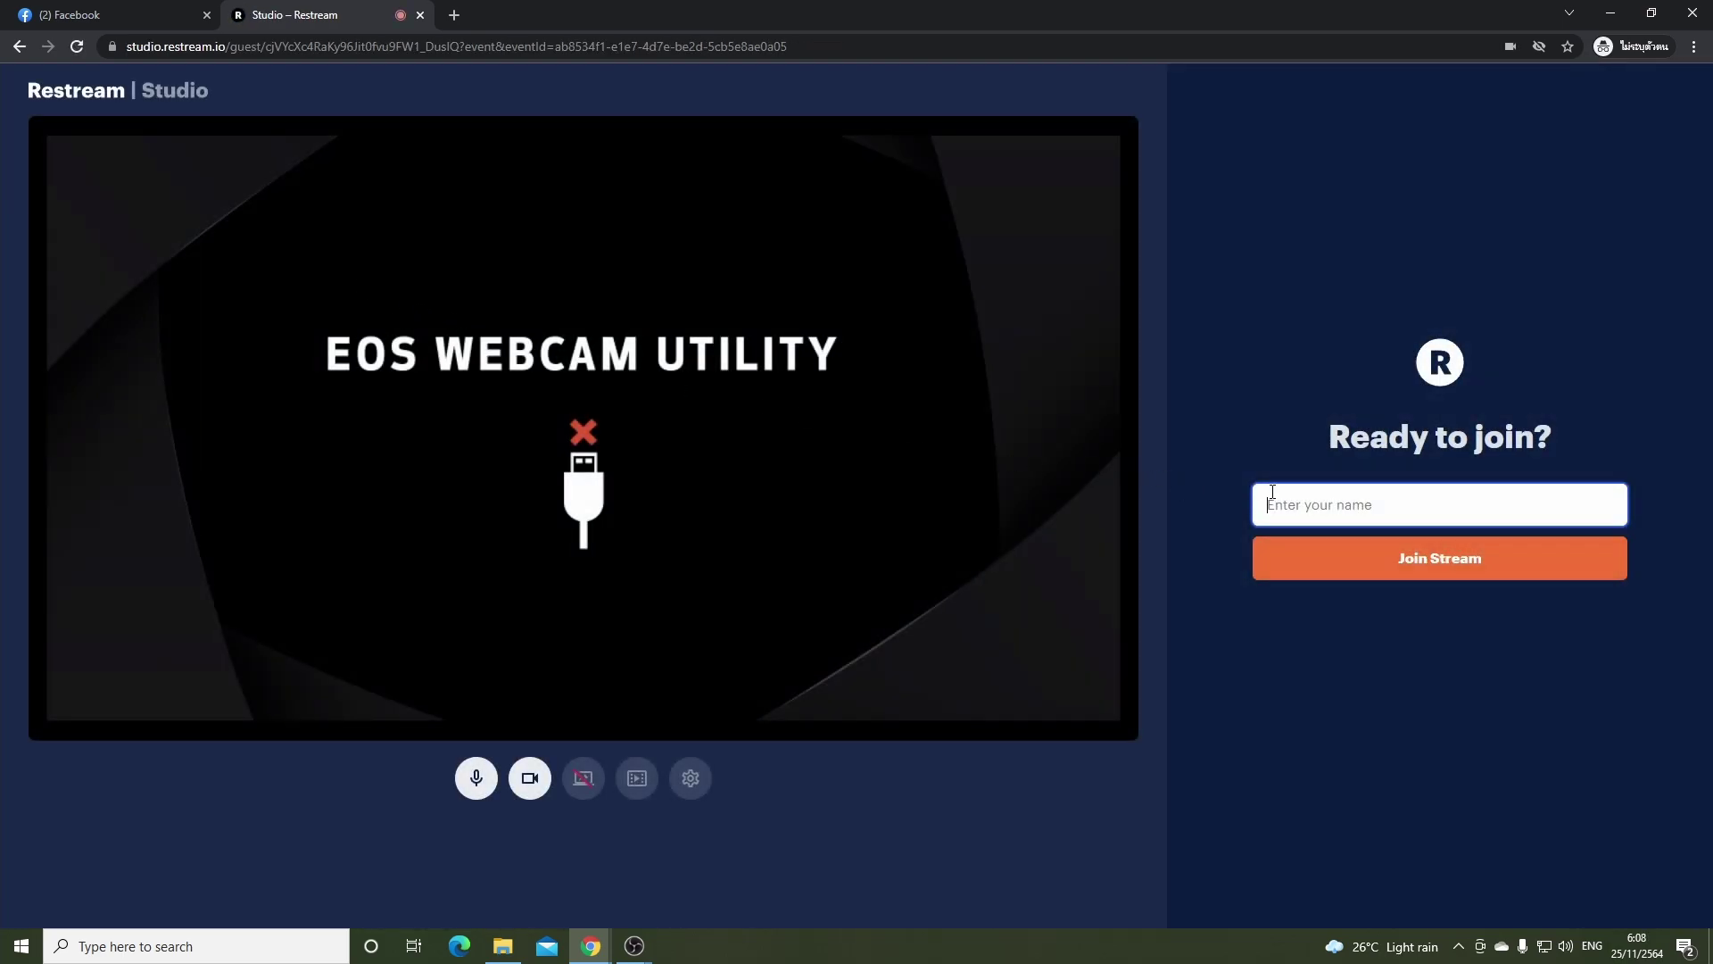
text(F2)
click(1420, 572)
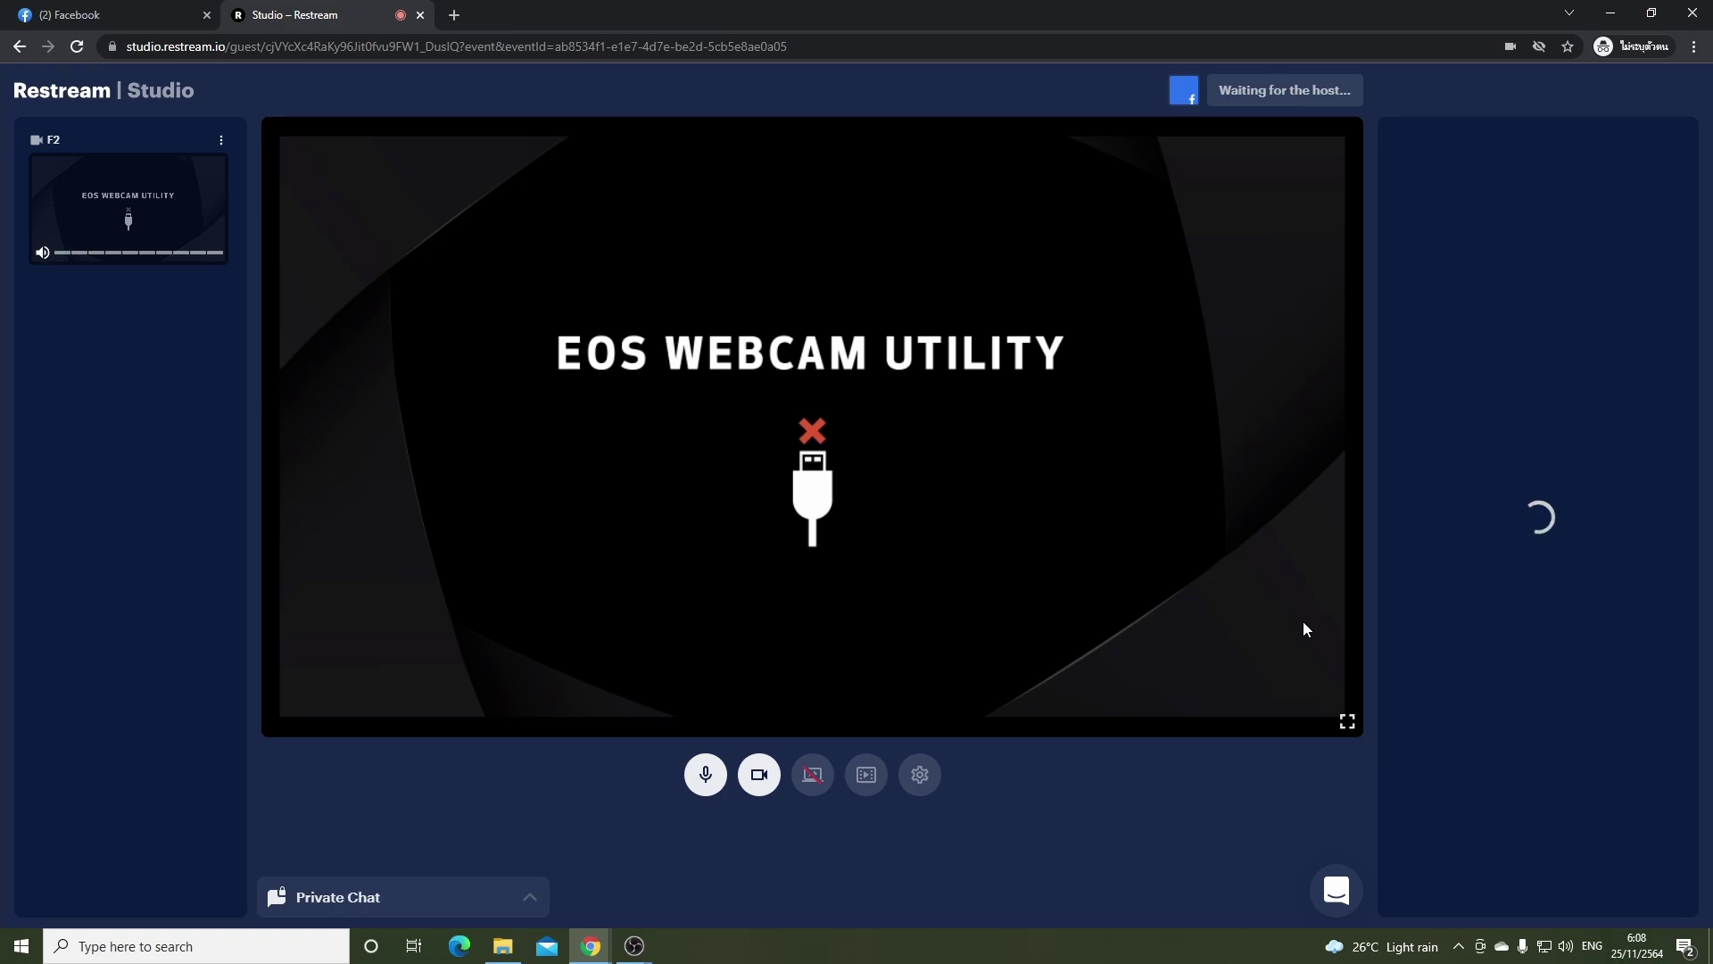
Step: In the host's Chrome window, edit the scheduled event to keep the guest's paired Facebook channel enabled, and save
click(591, 946)
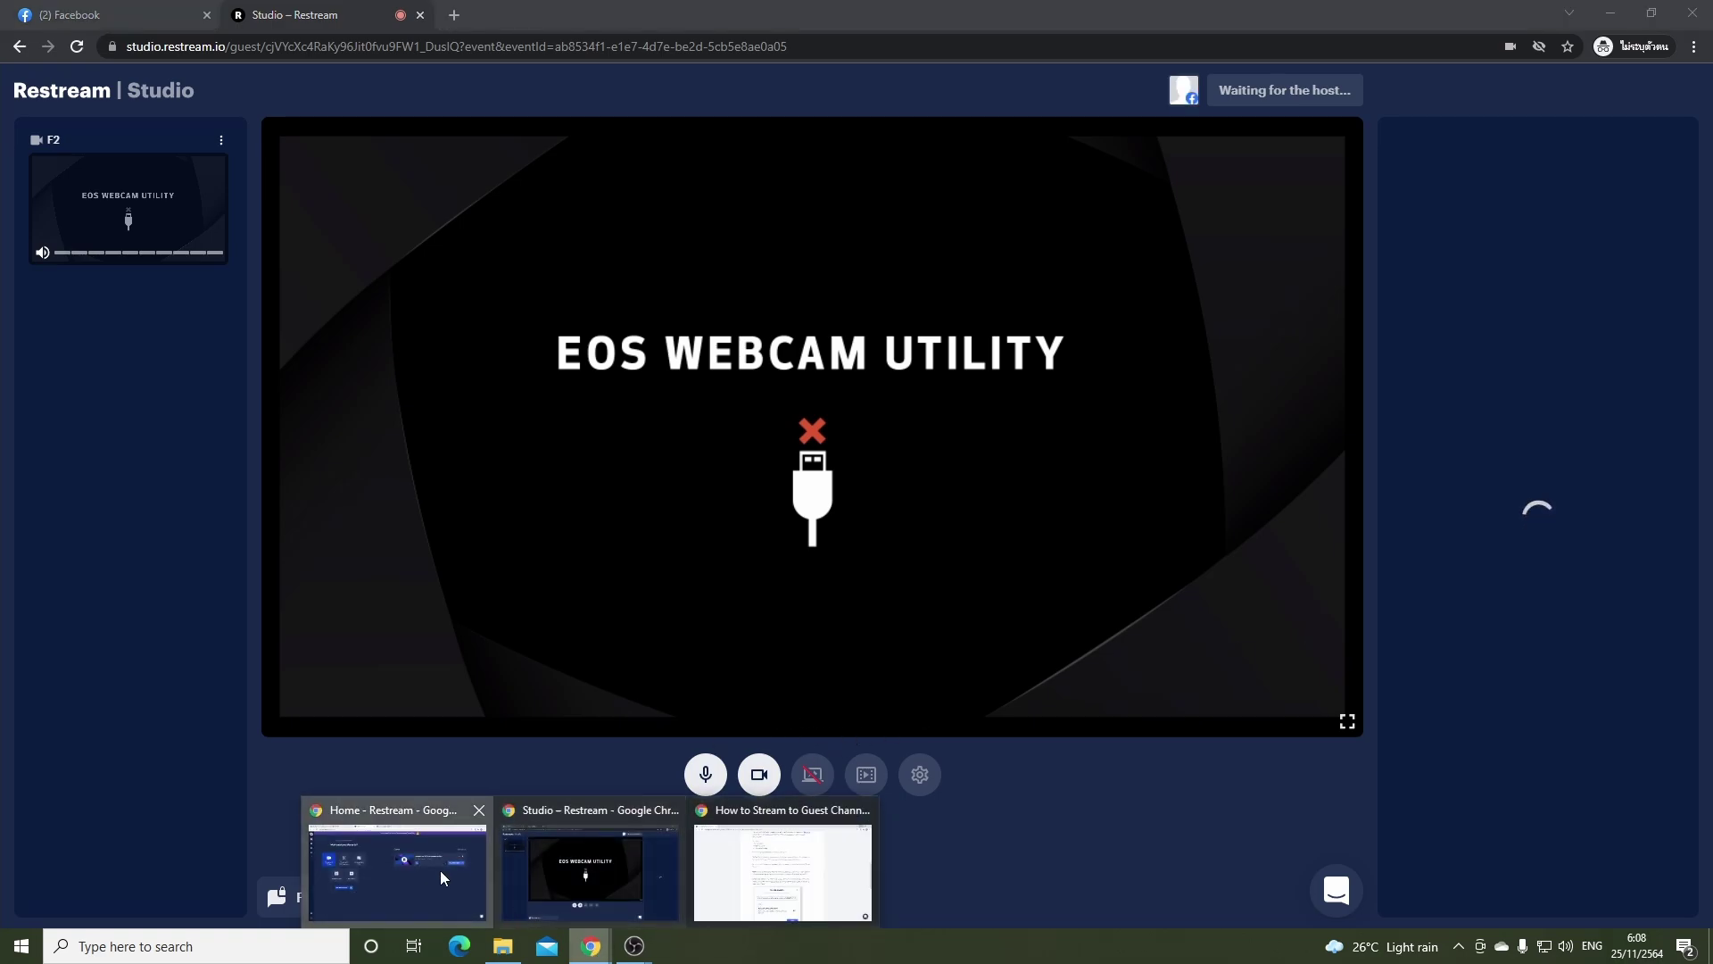
click(443, 877)
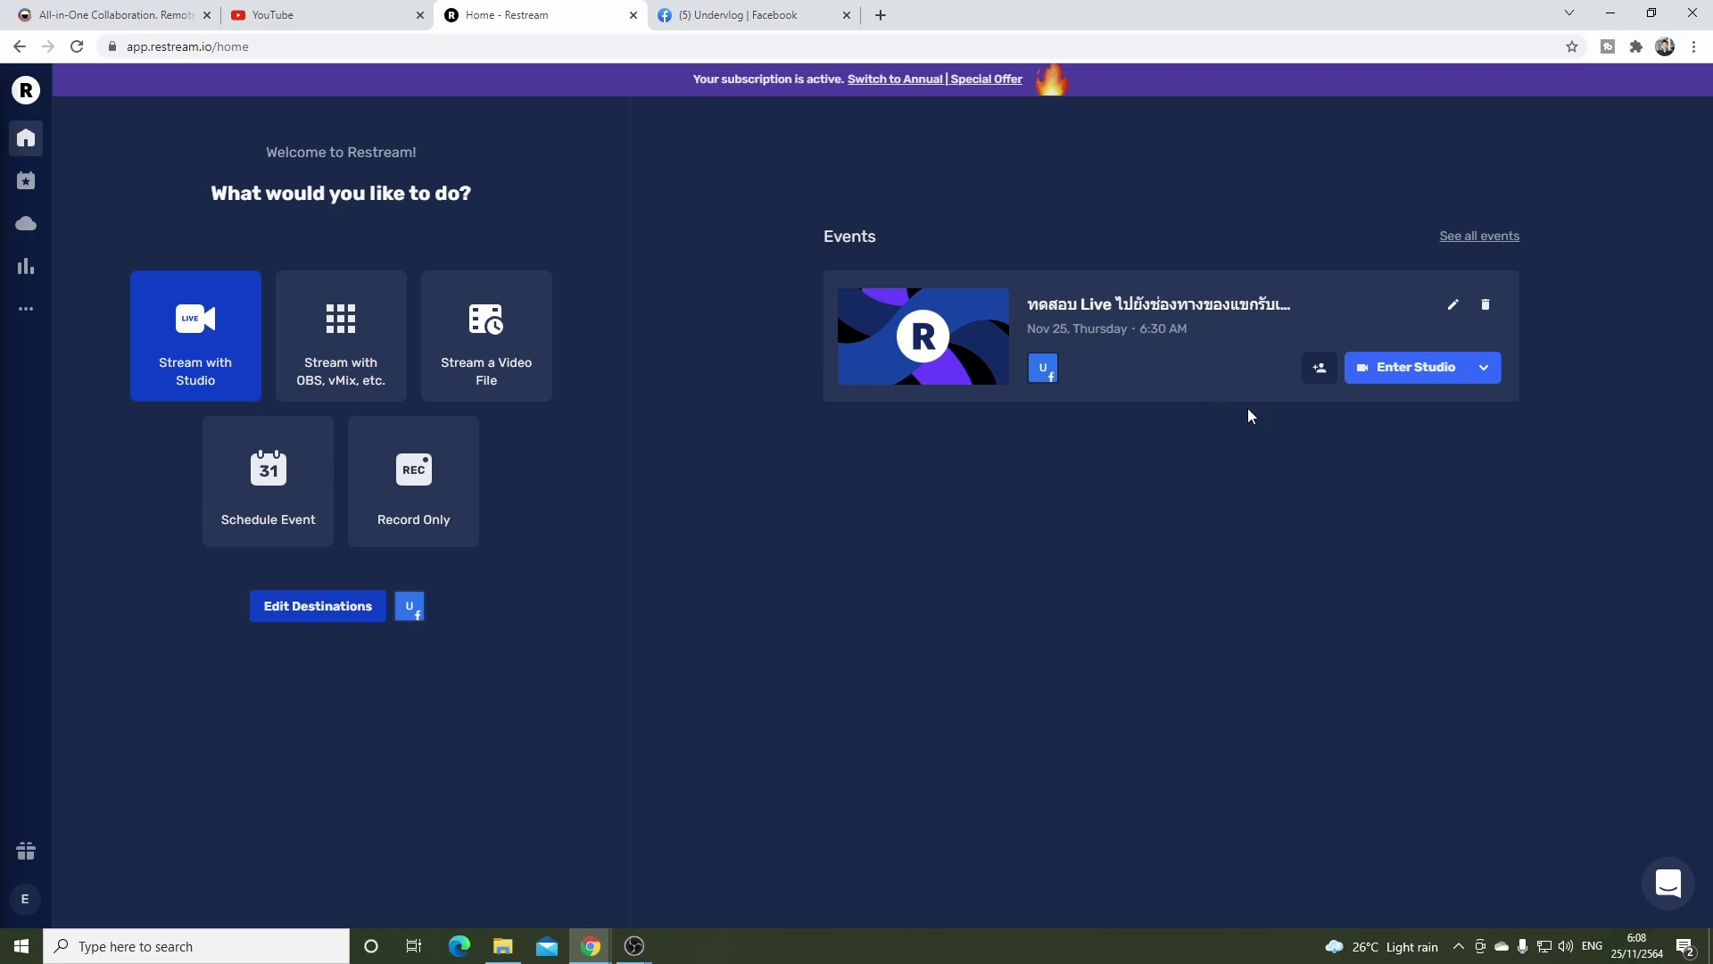
click(1452, 307)
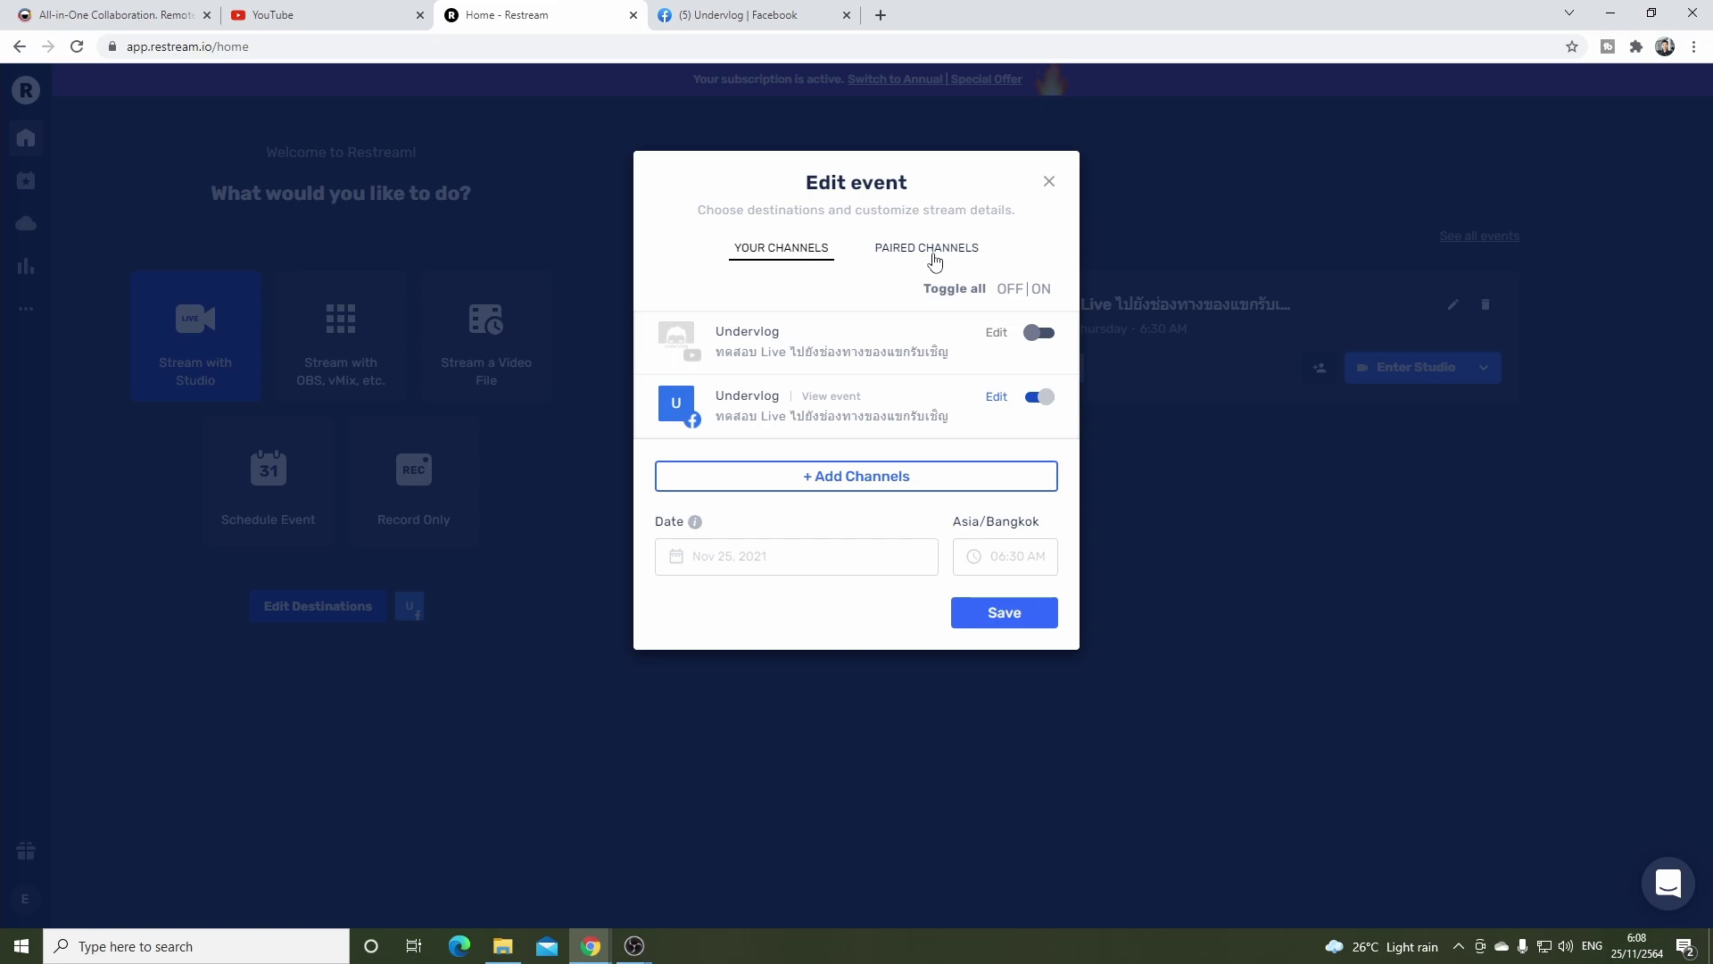
click(934, 259)
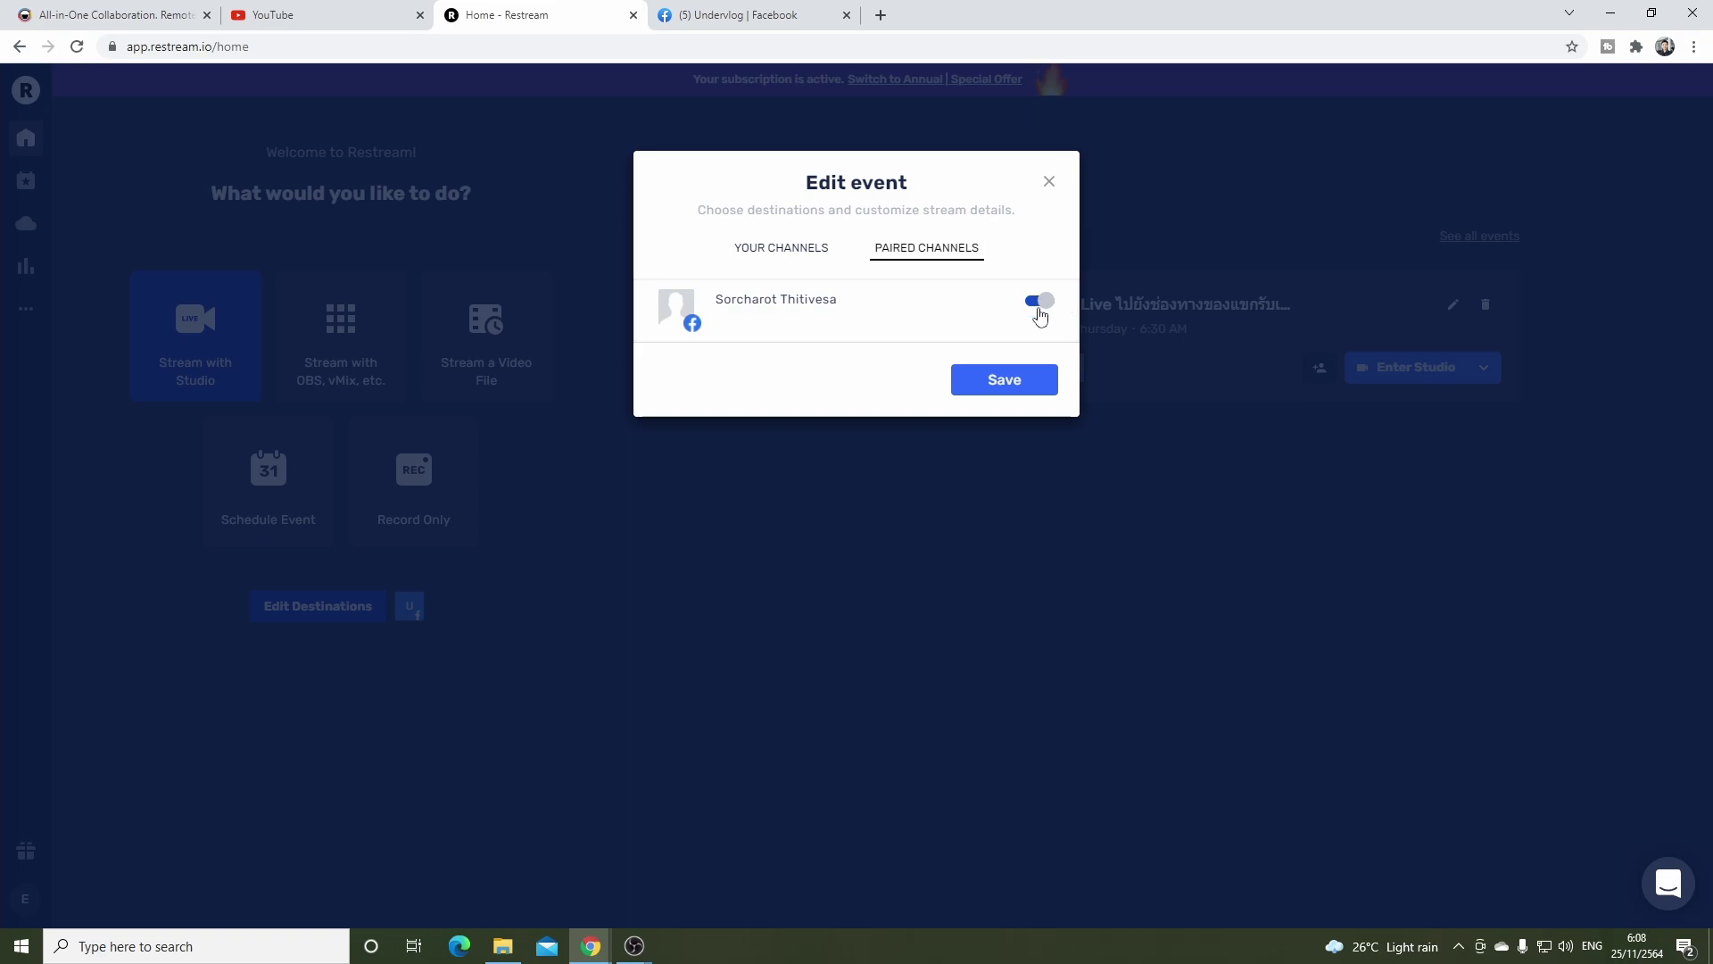
click(1037, 305)
click(1035, 306)
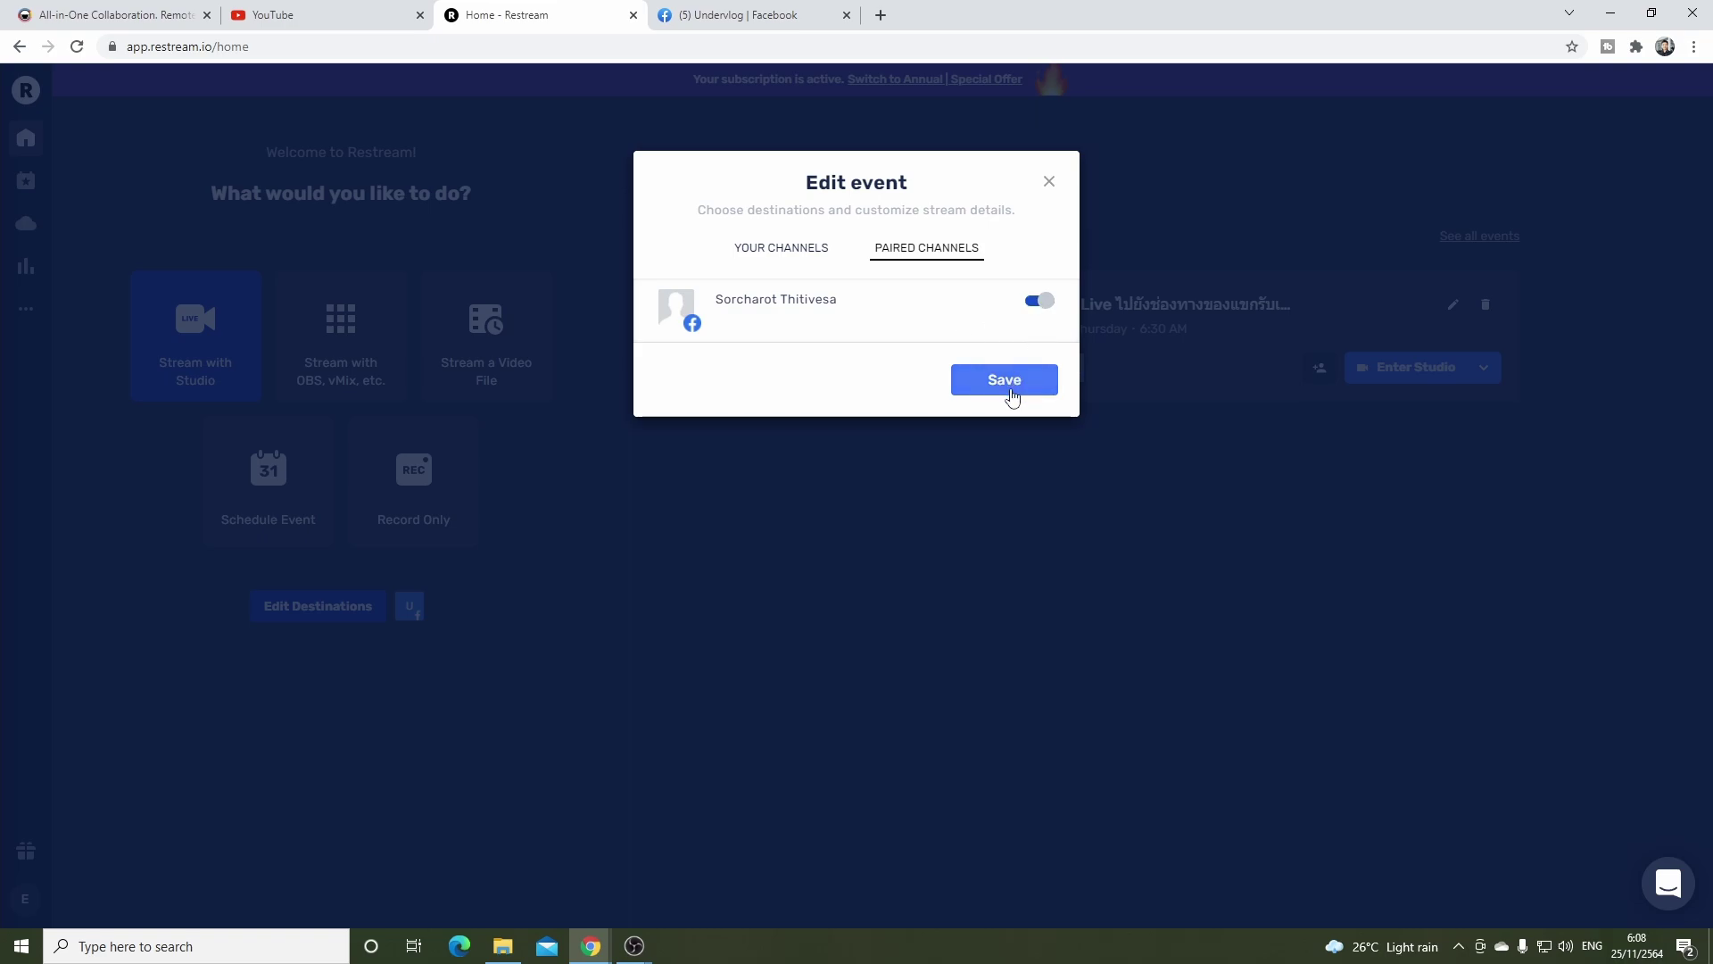
click(1011, 393)
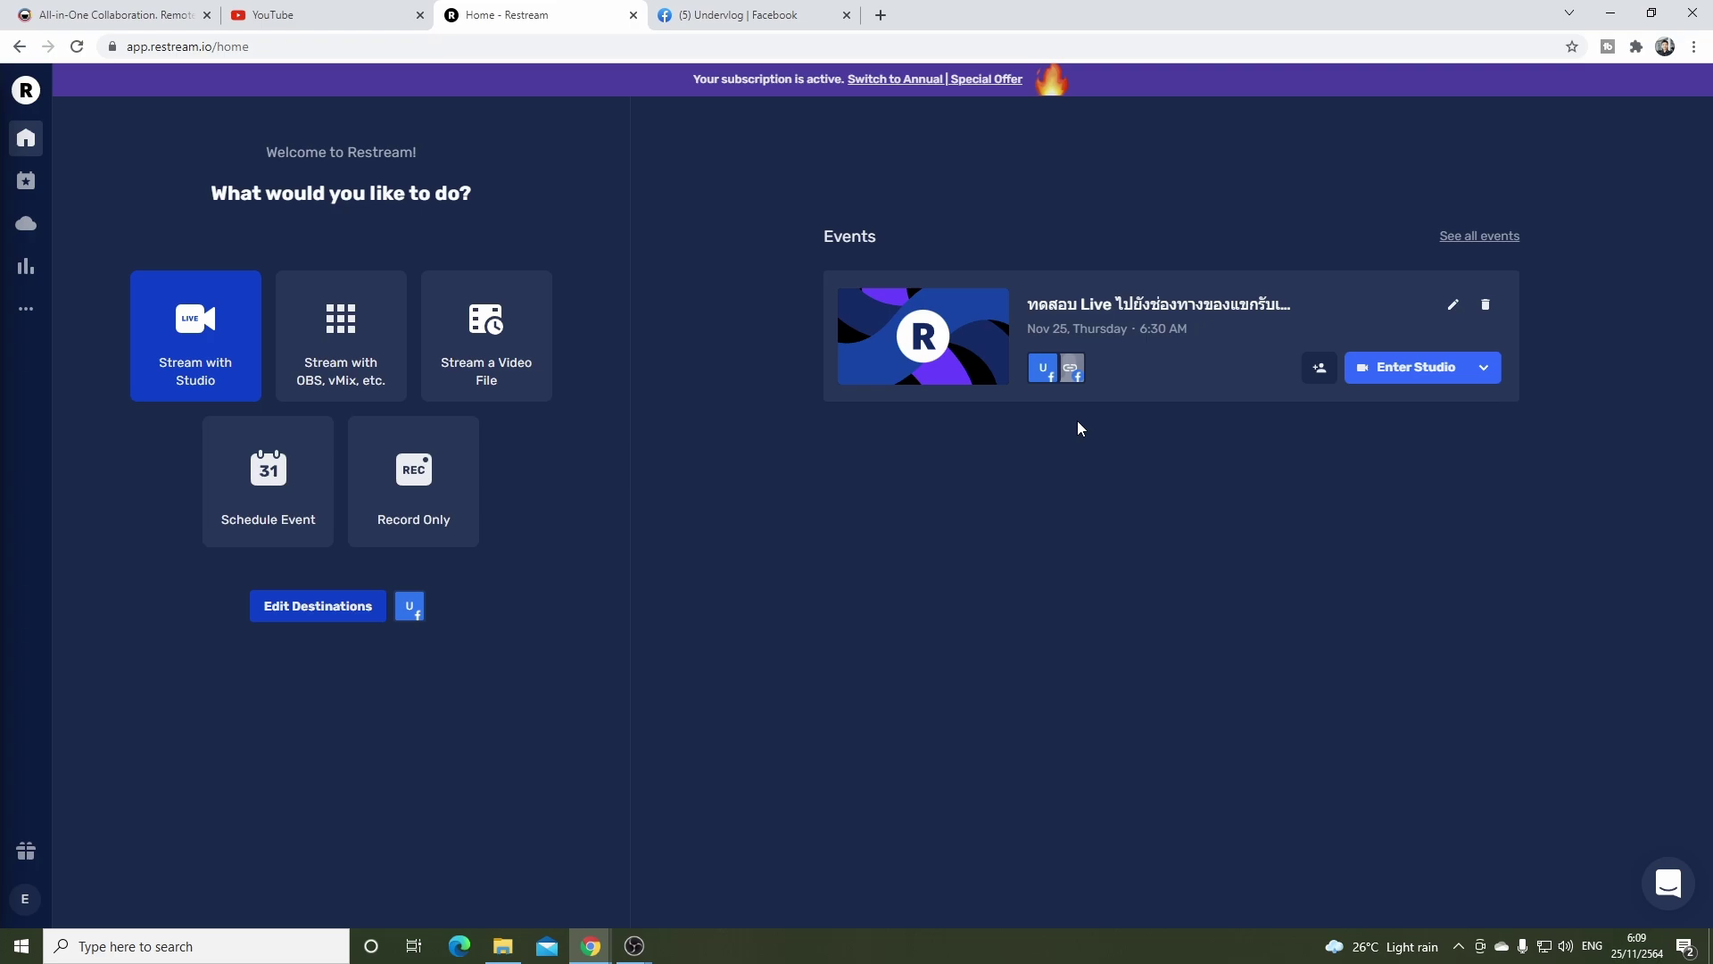
Step: Enter the scheduled event's studio as the host under the display name F
click(1417, 373)
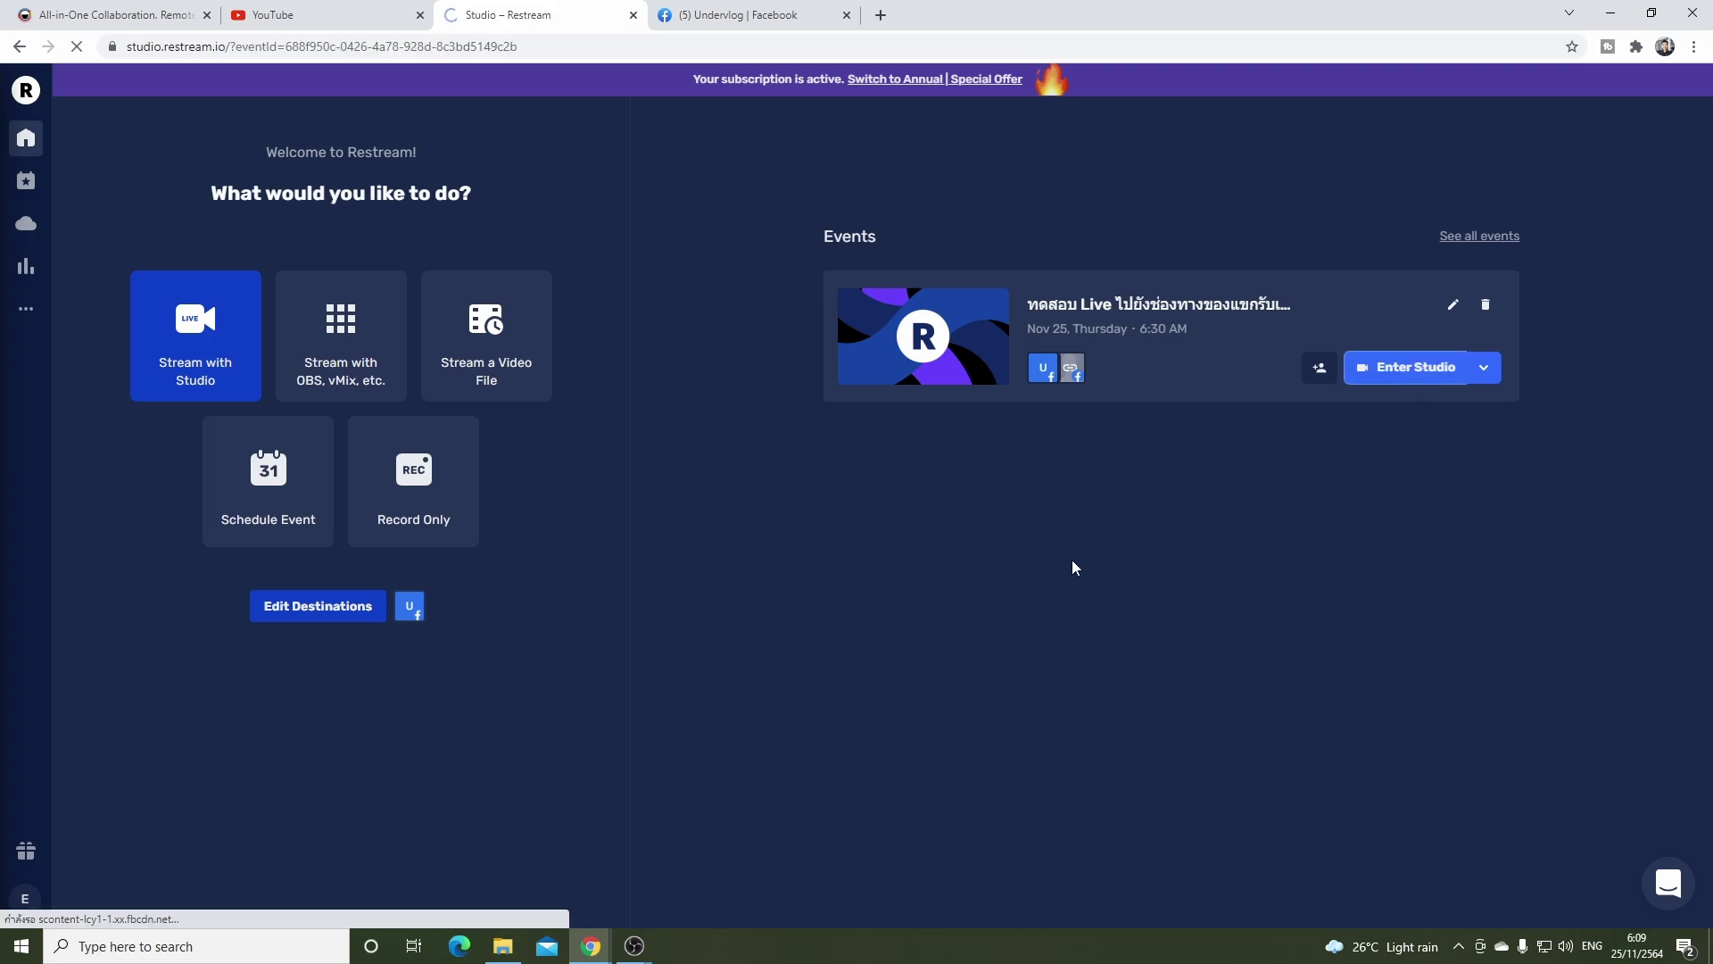
click(911, 589)
text(F)
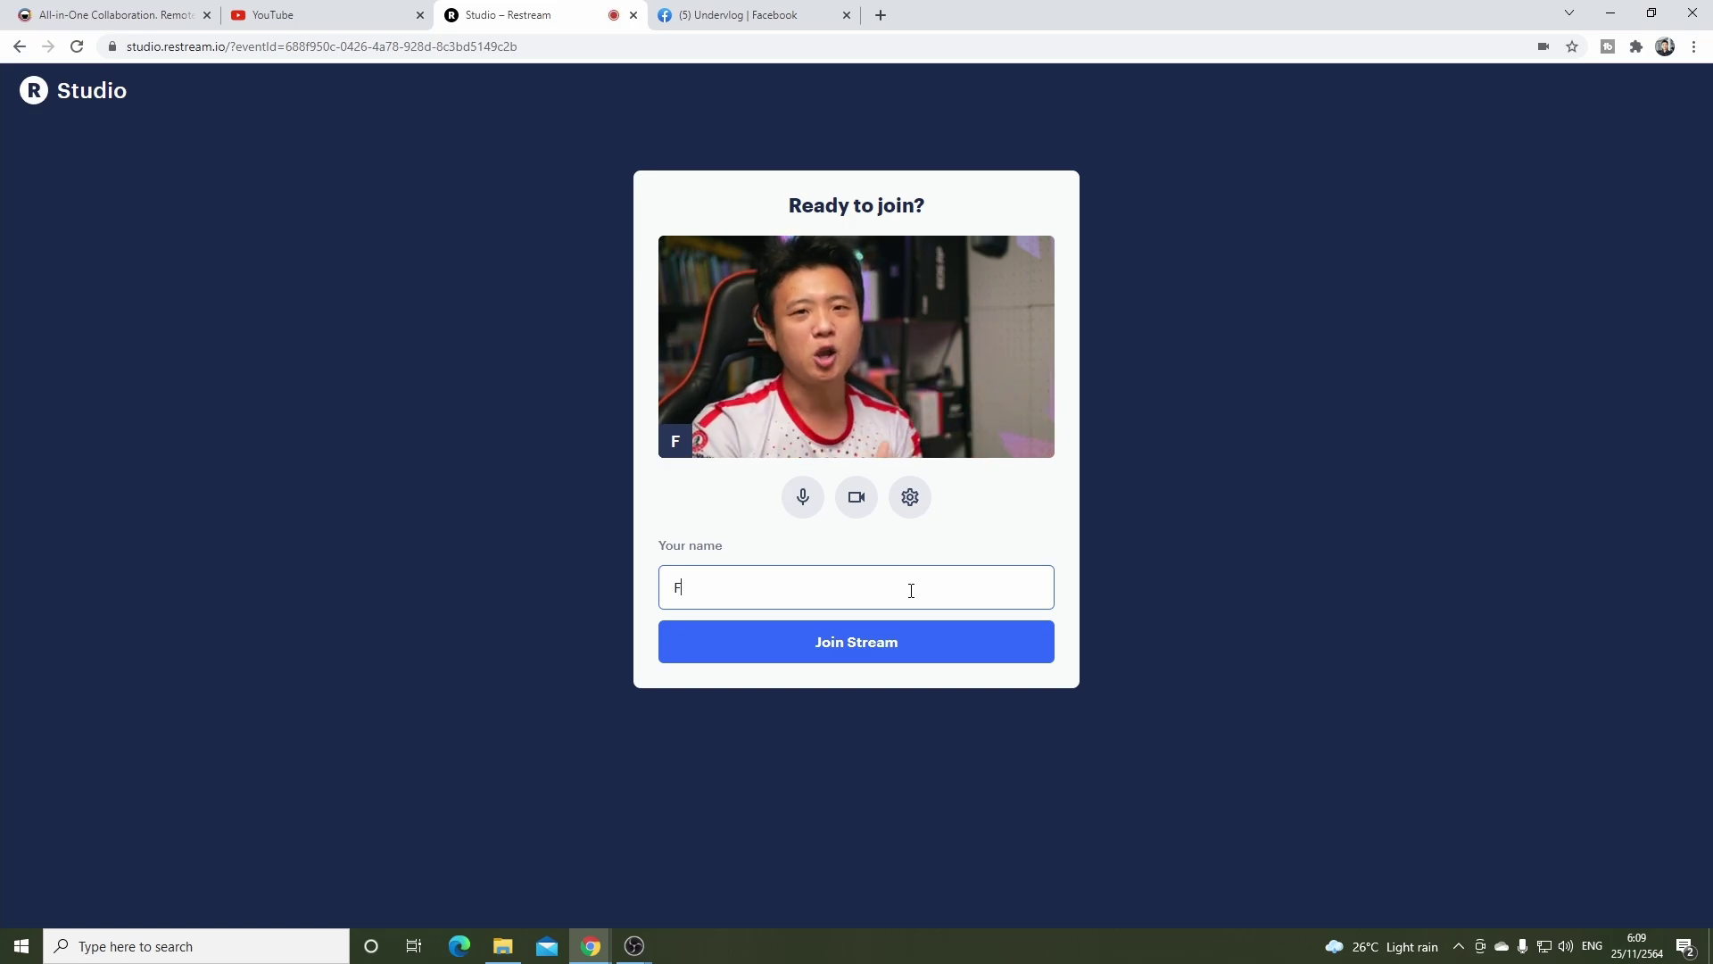
click(858, 655)
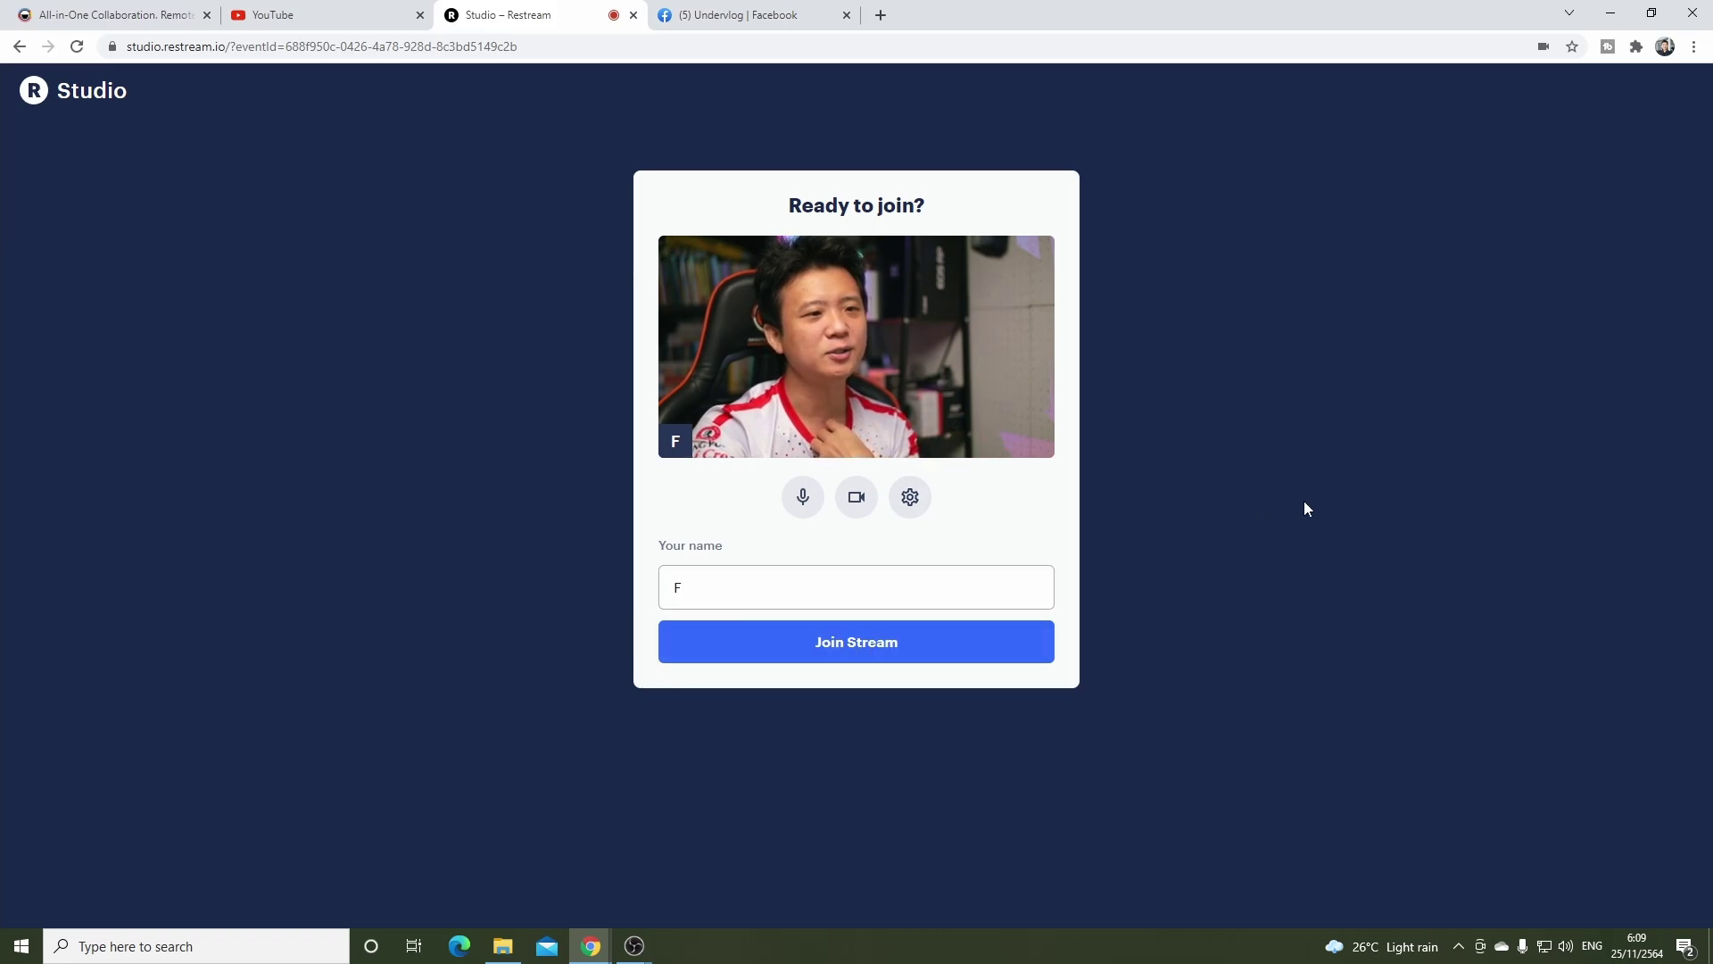
click(1019, 636)
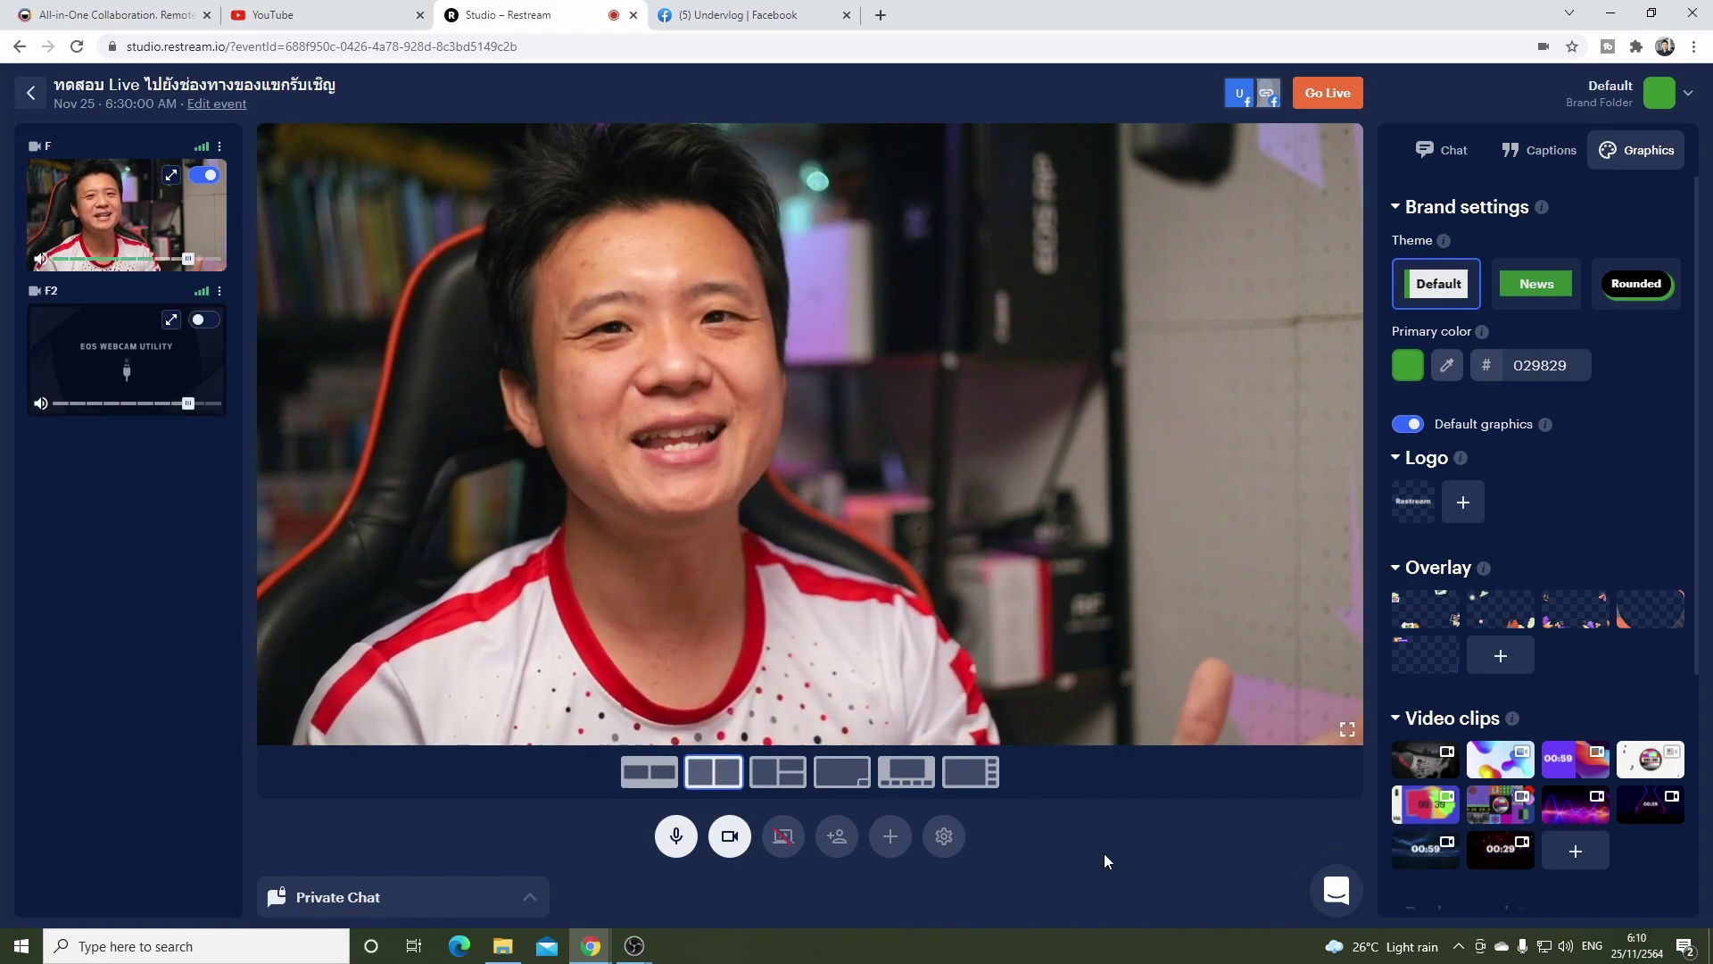
Step: Show guest F2 on the stage and take the guest off again
click(203, 321)
click(204, 321)
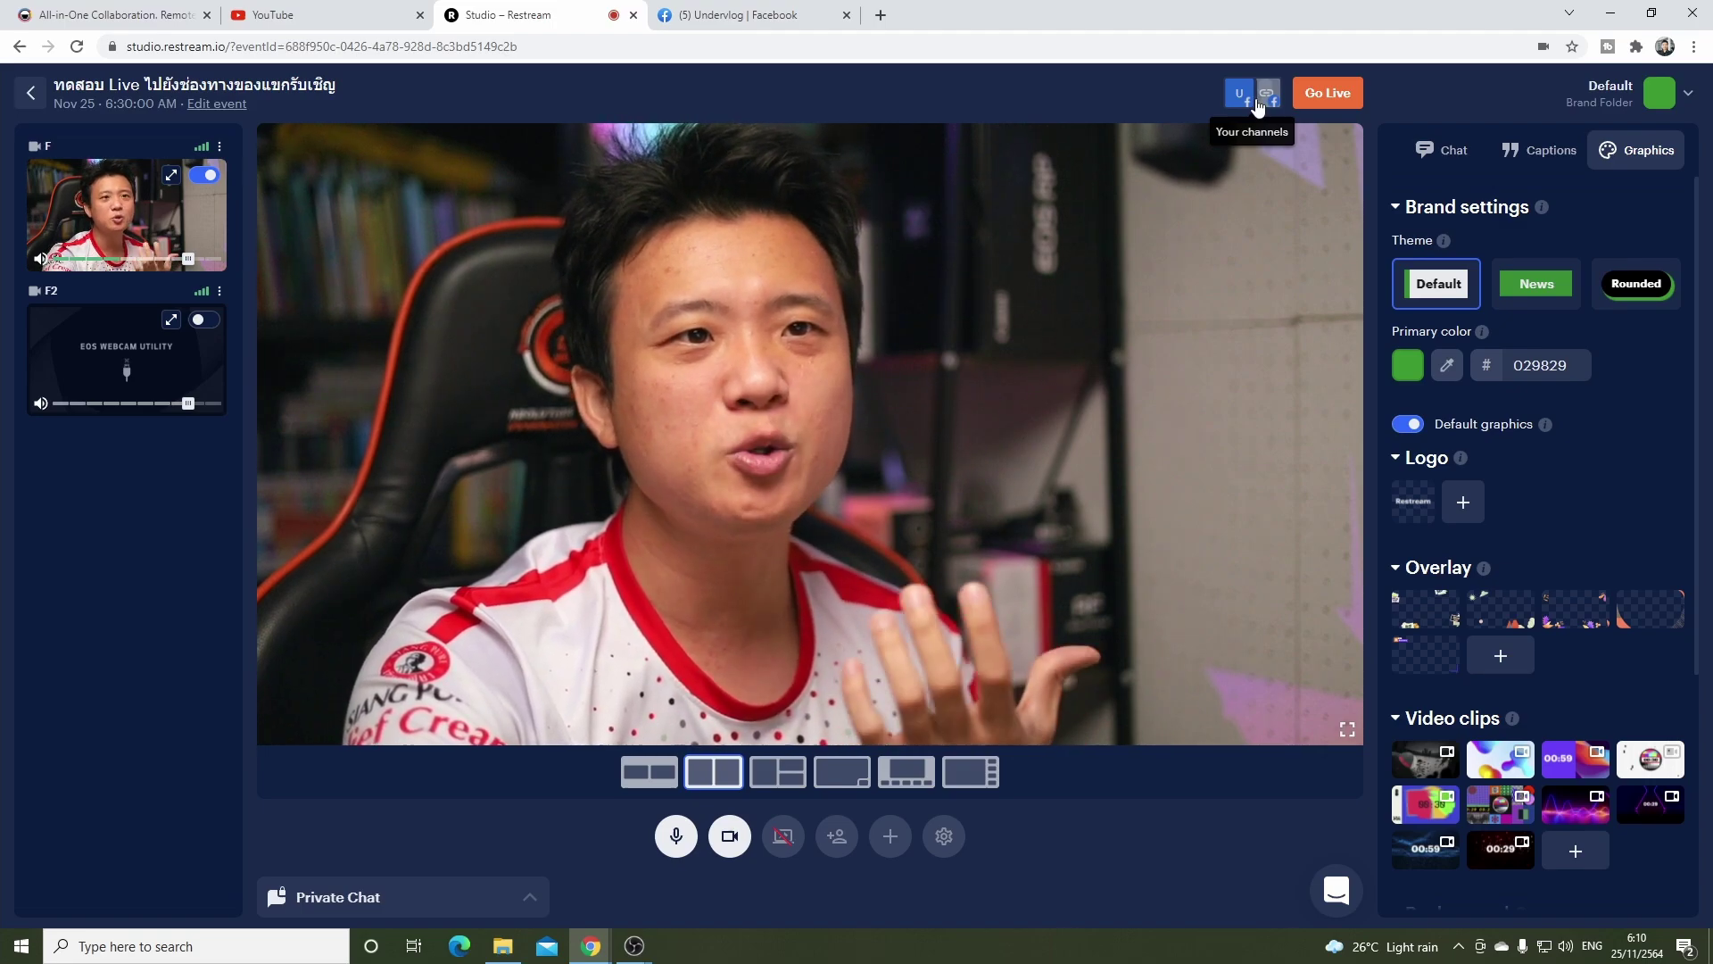
Step: Review the event's own and paired channels in its edit settings, and return to the host studio without changing them
click(1258, 100)
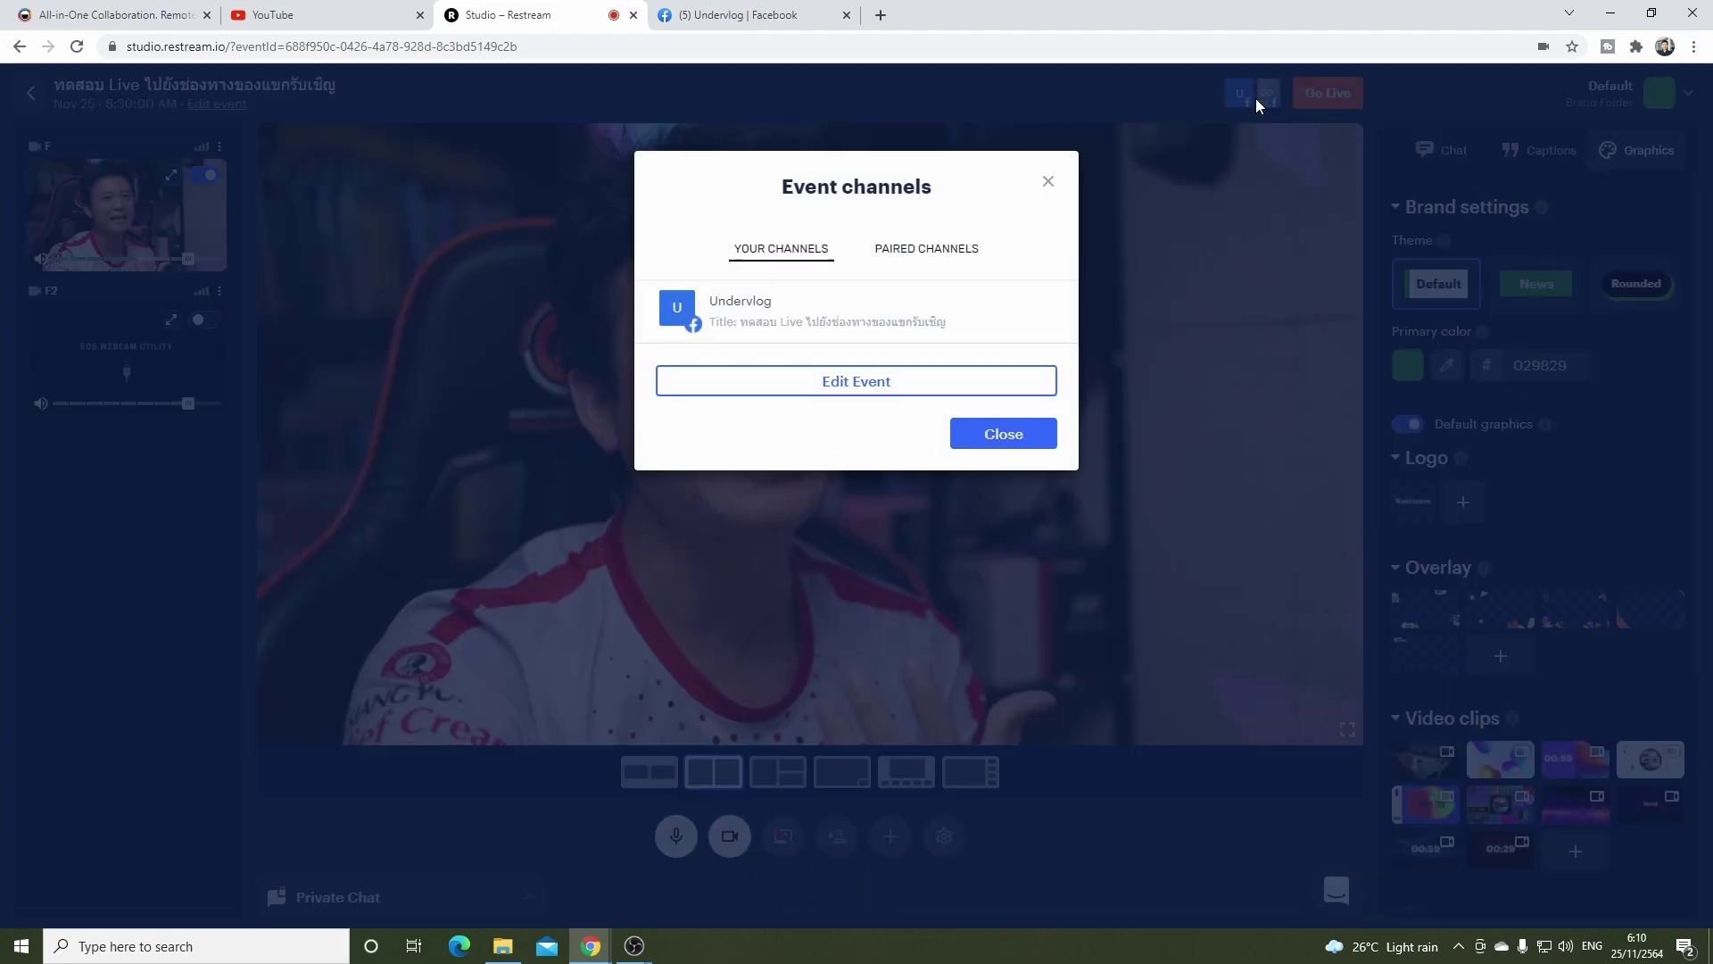
click(879, 387)
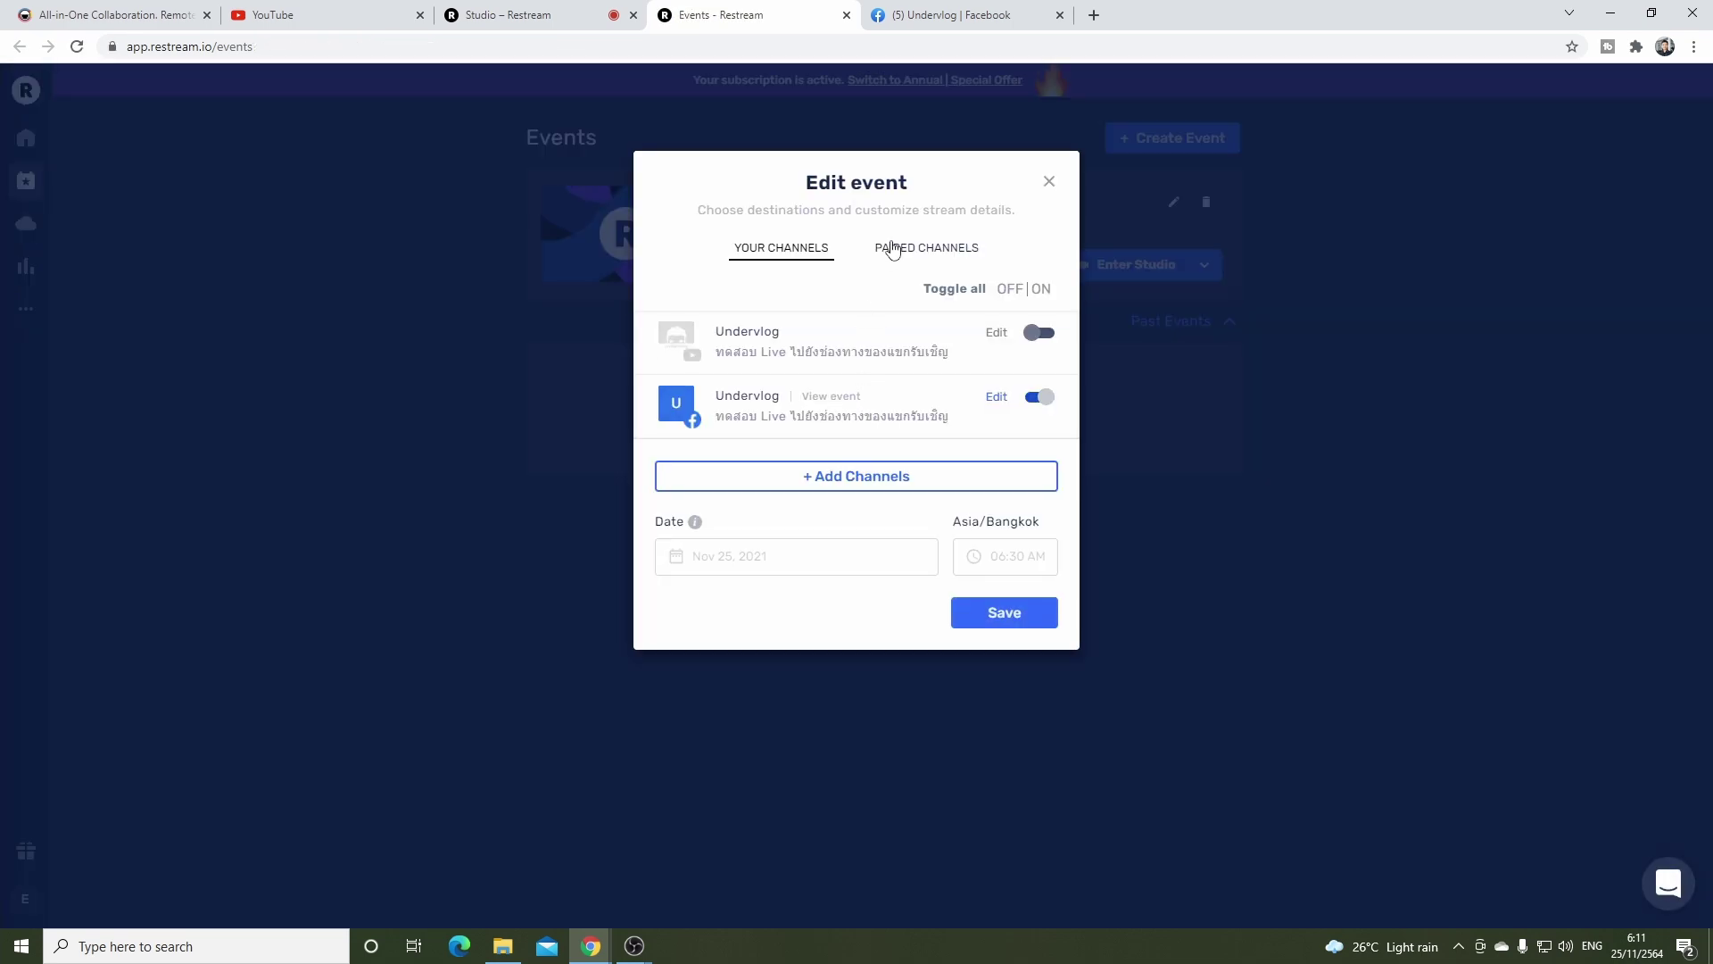
click(892, 250)
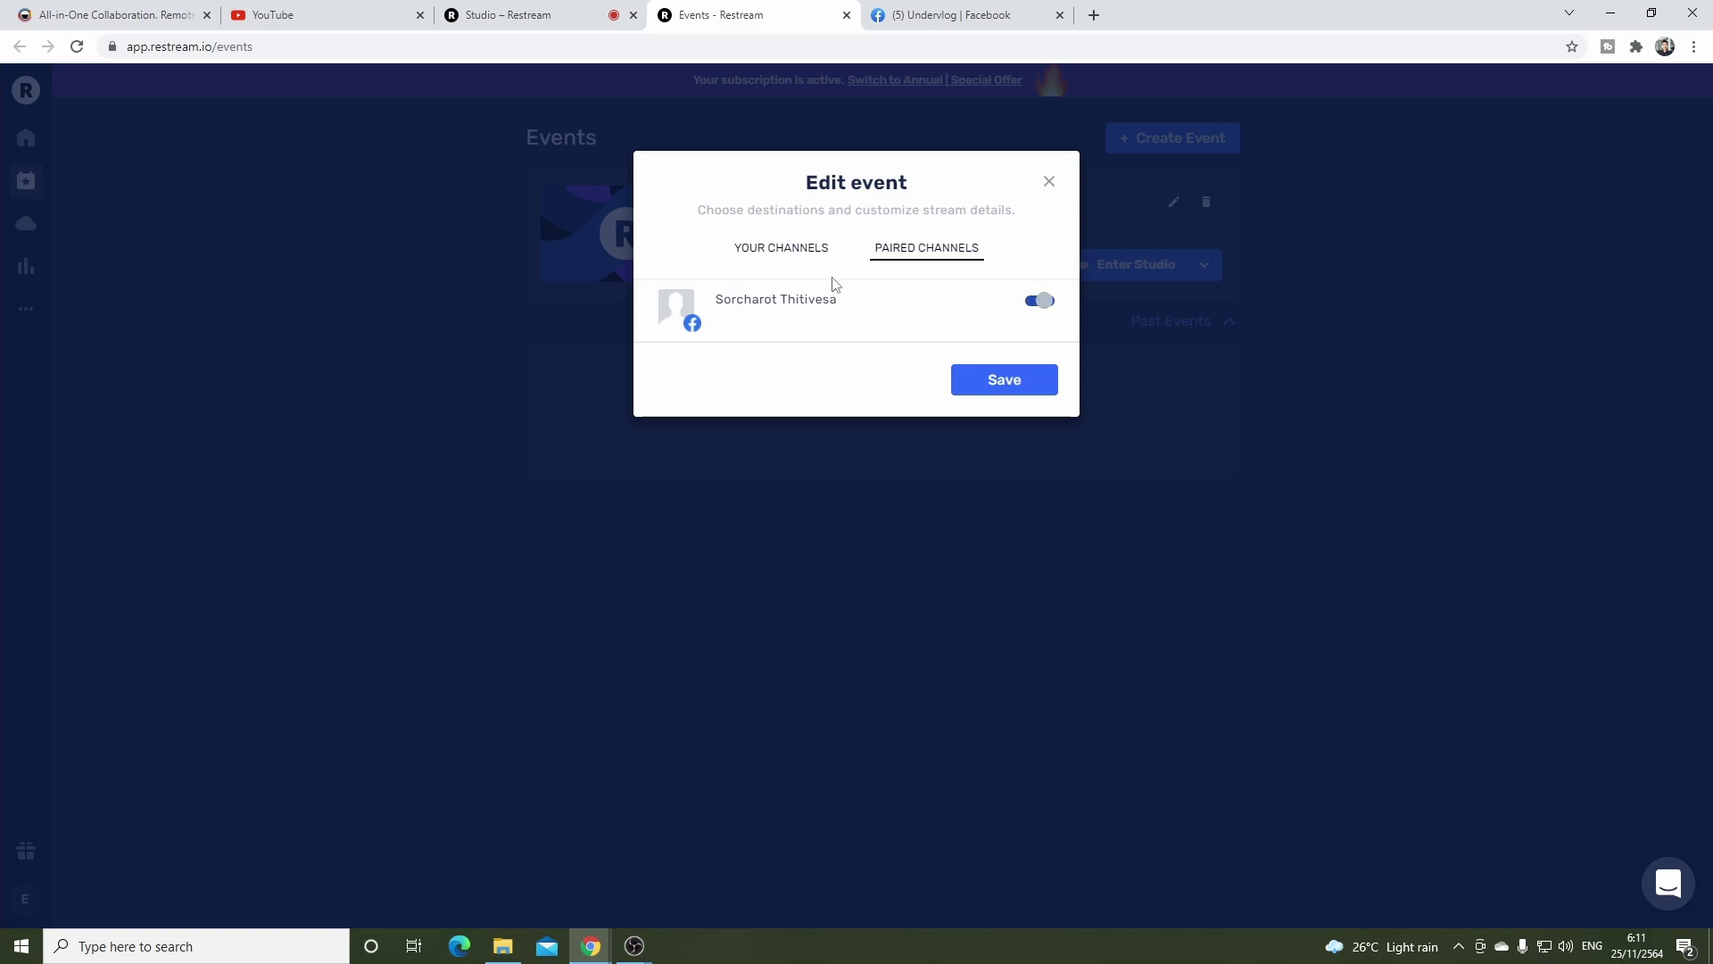
click(807, 253)
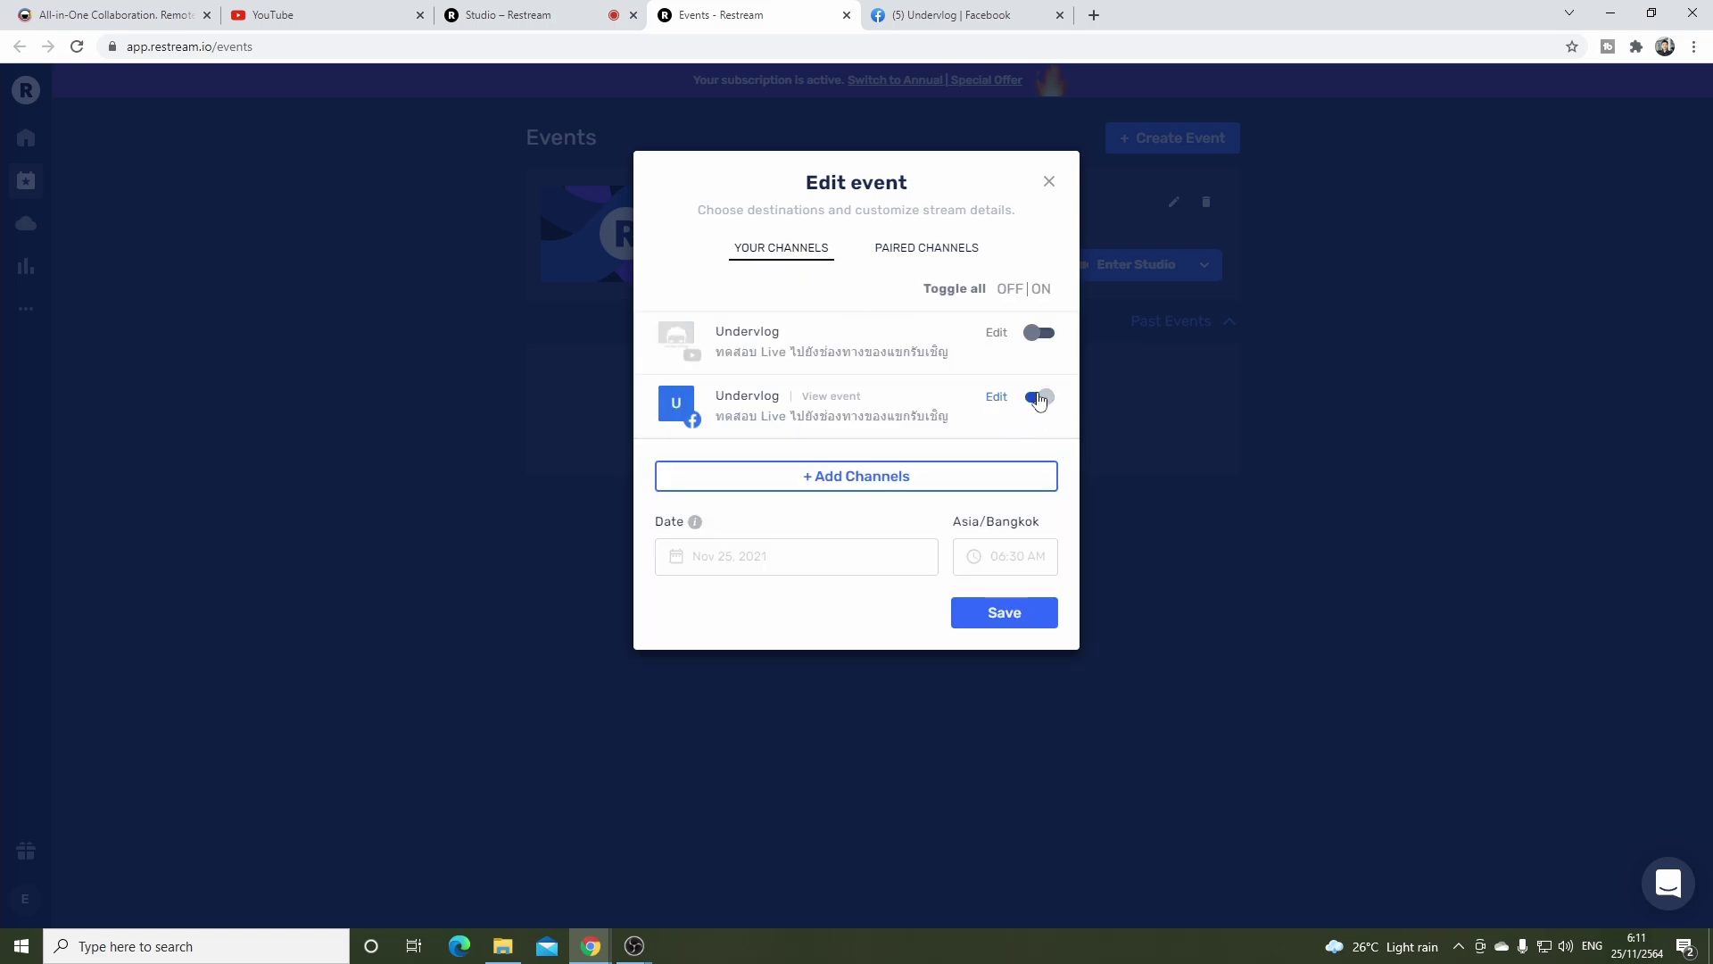
click(1047, 186)
click(517, 16)
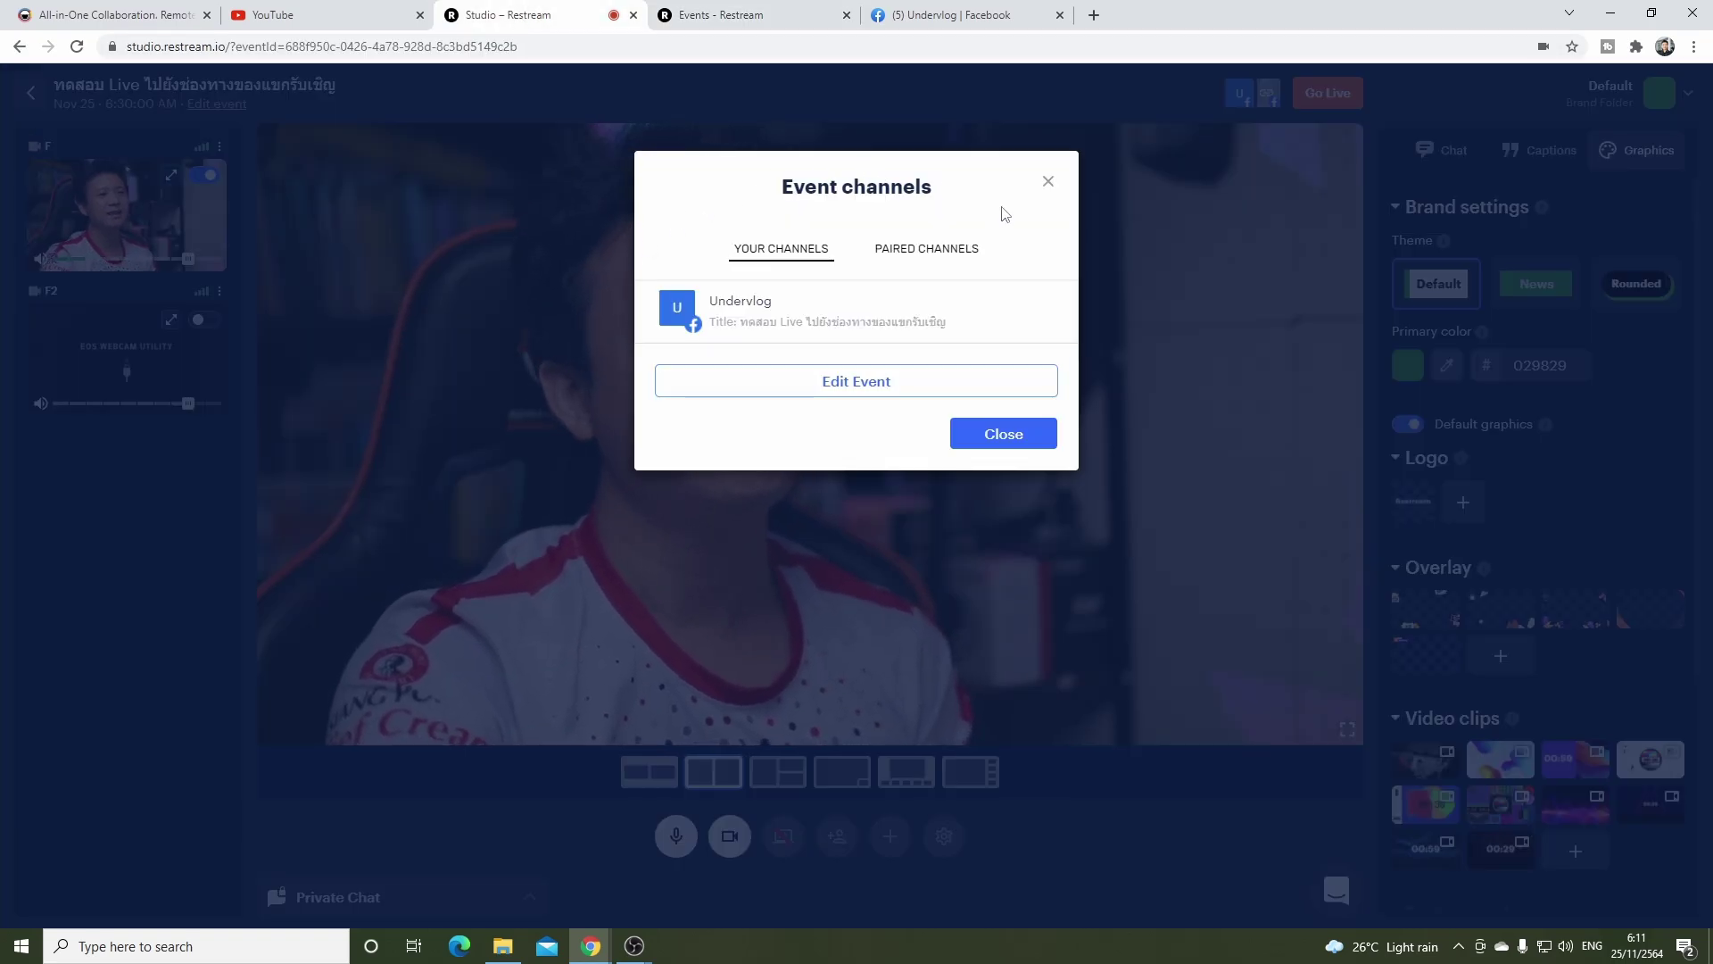
click(1048, 181)
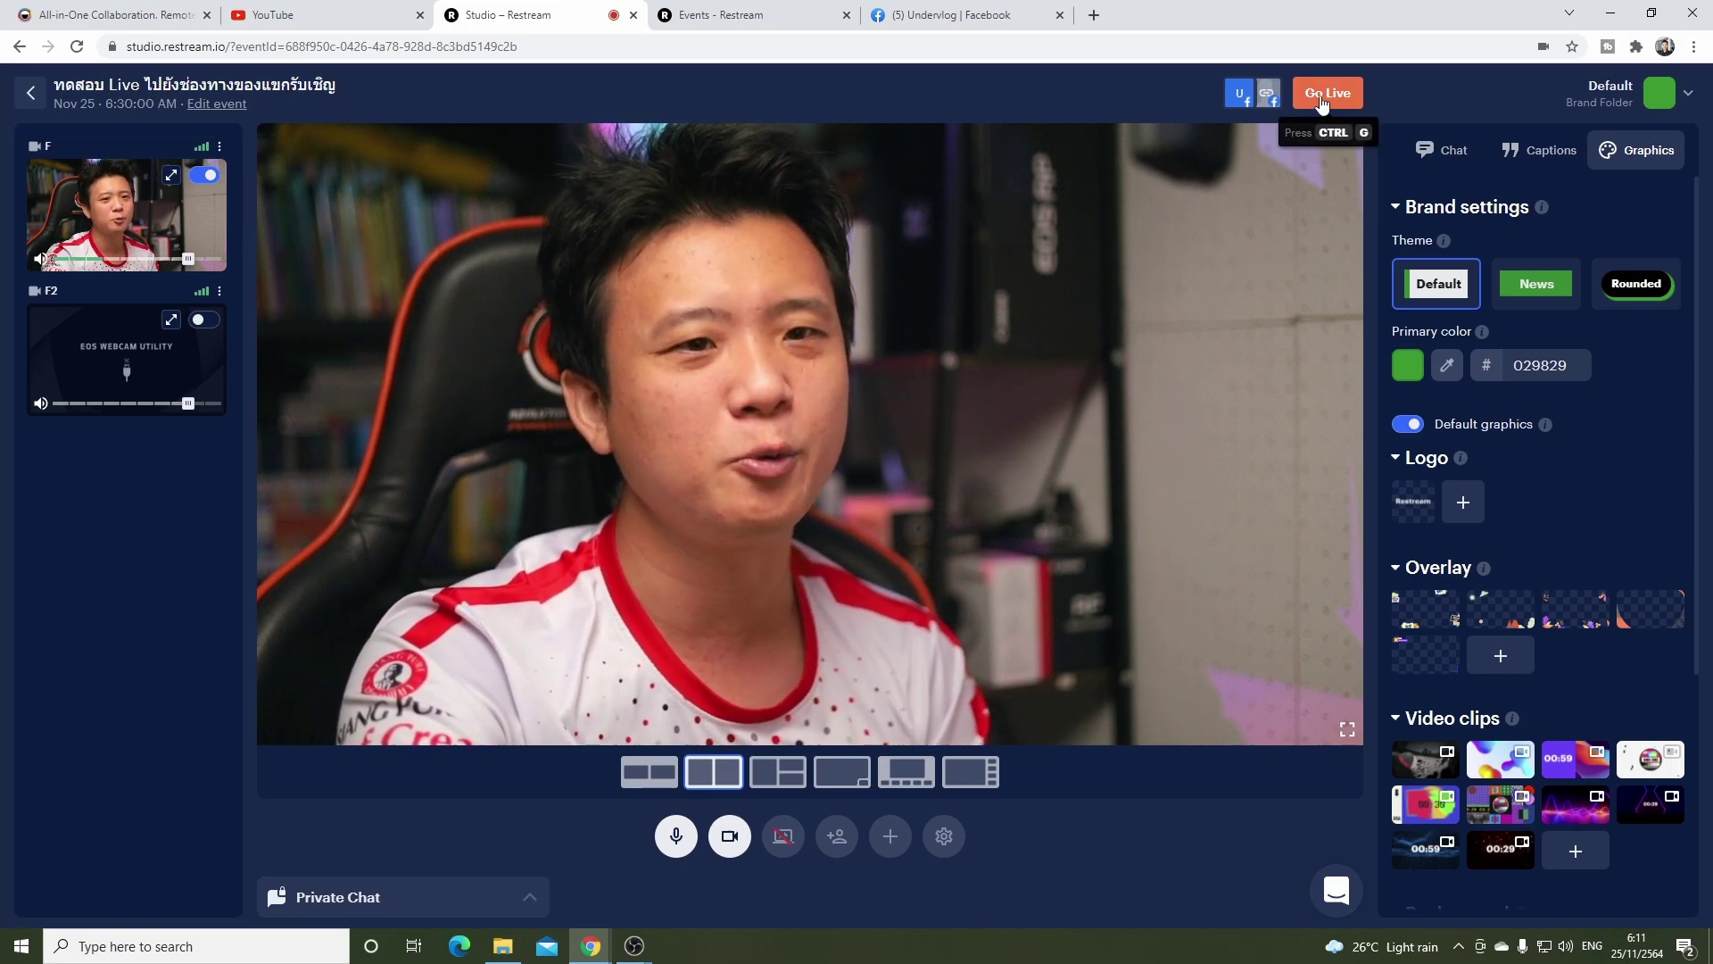
Step: Start the live stream and open its live video from the Undervlog Facebook page
click(1322, 94)
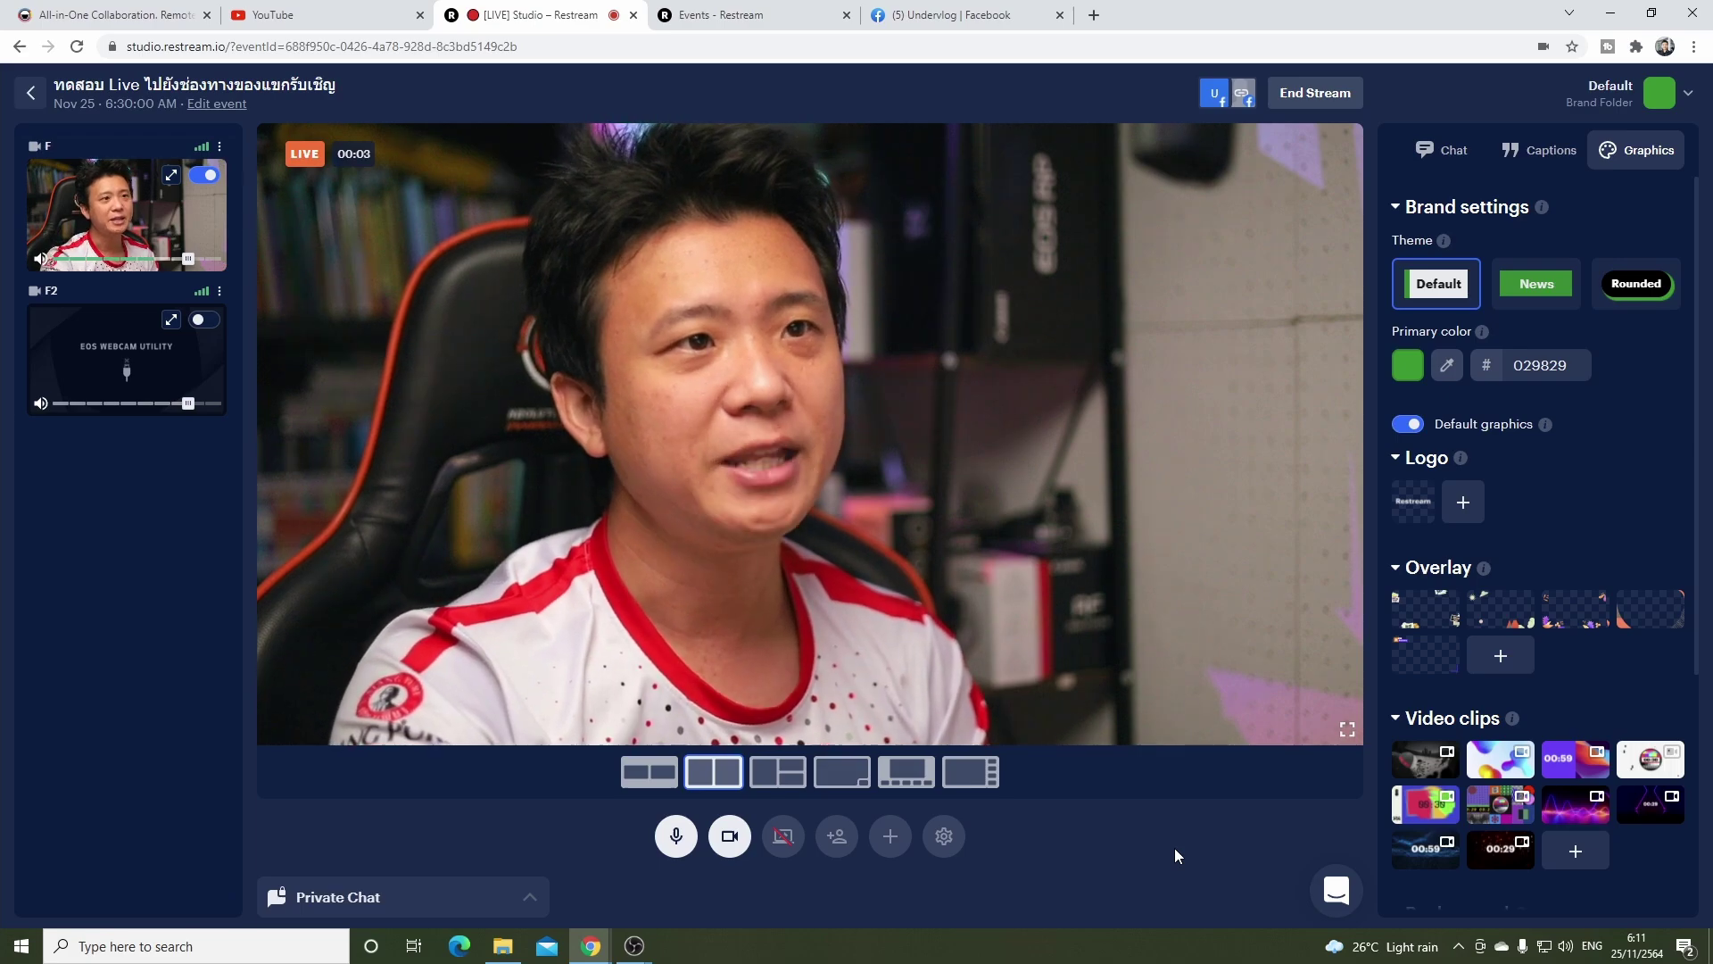
click(947, 16)
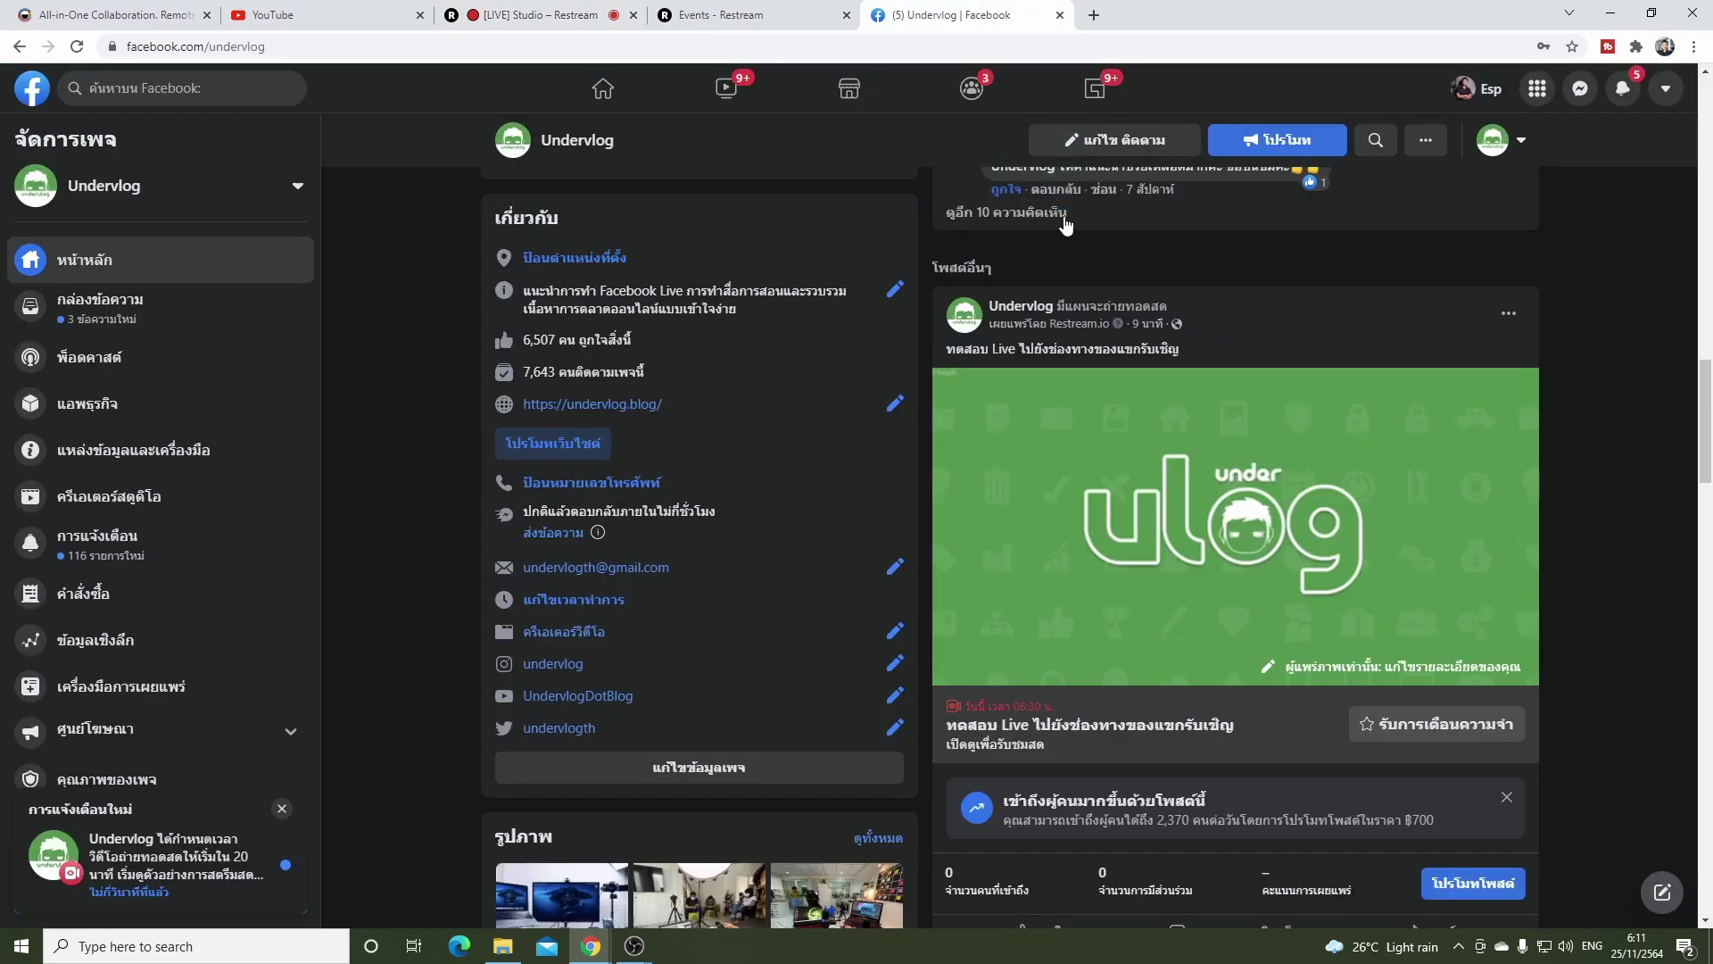
scroll(1575, 380, down, 2)
scroll(1575, 381, down, 2)
scroll(1549, 470, up, 1)
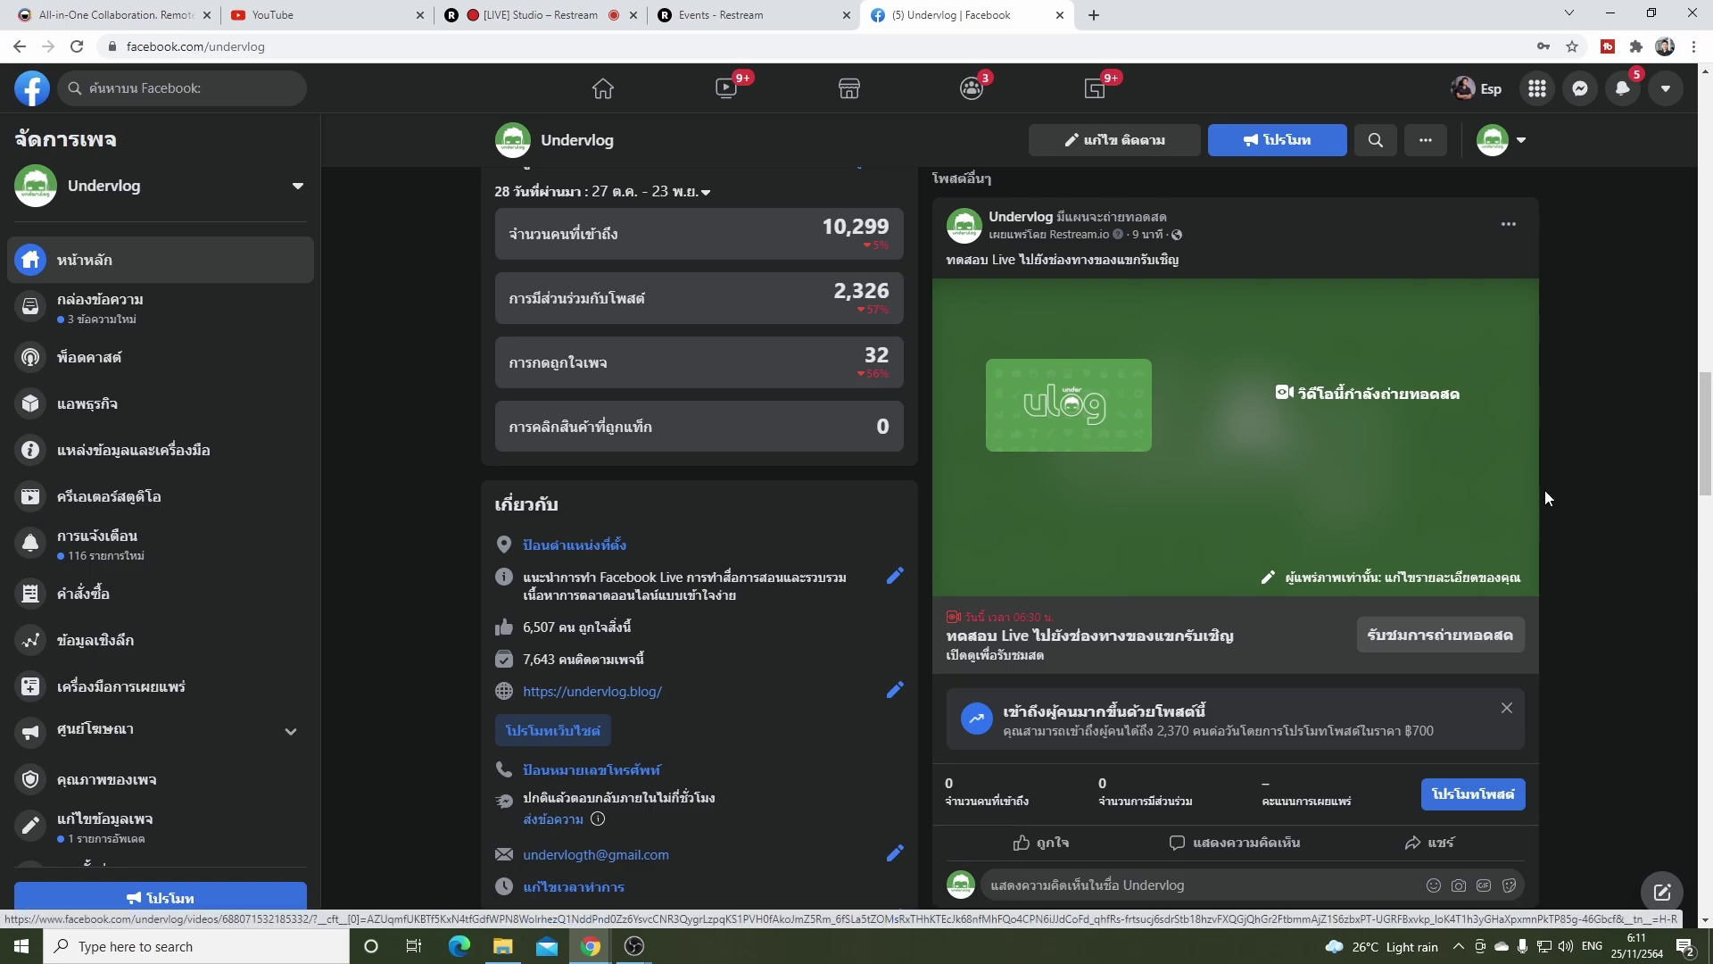
click(1261, 534)
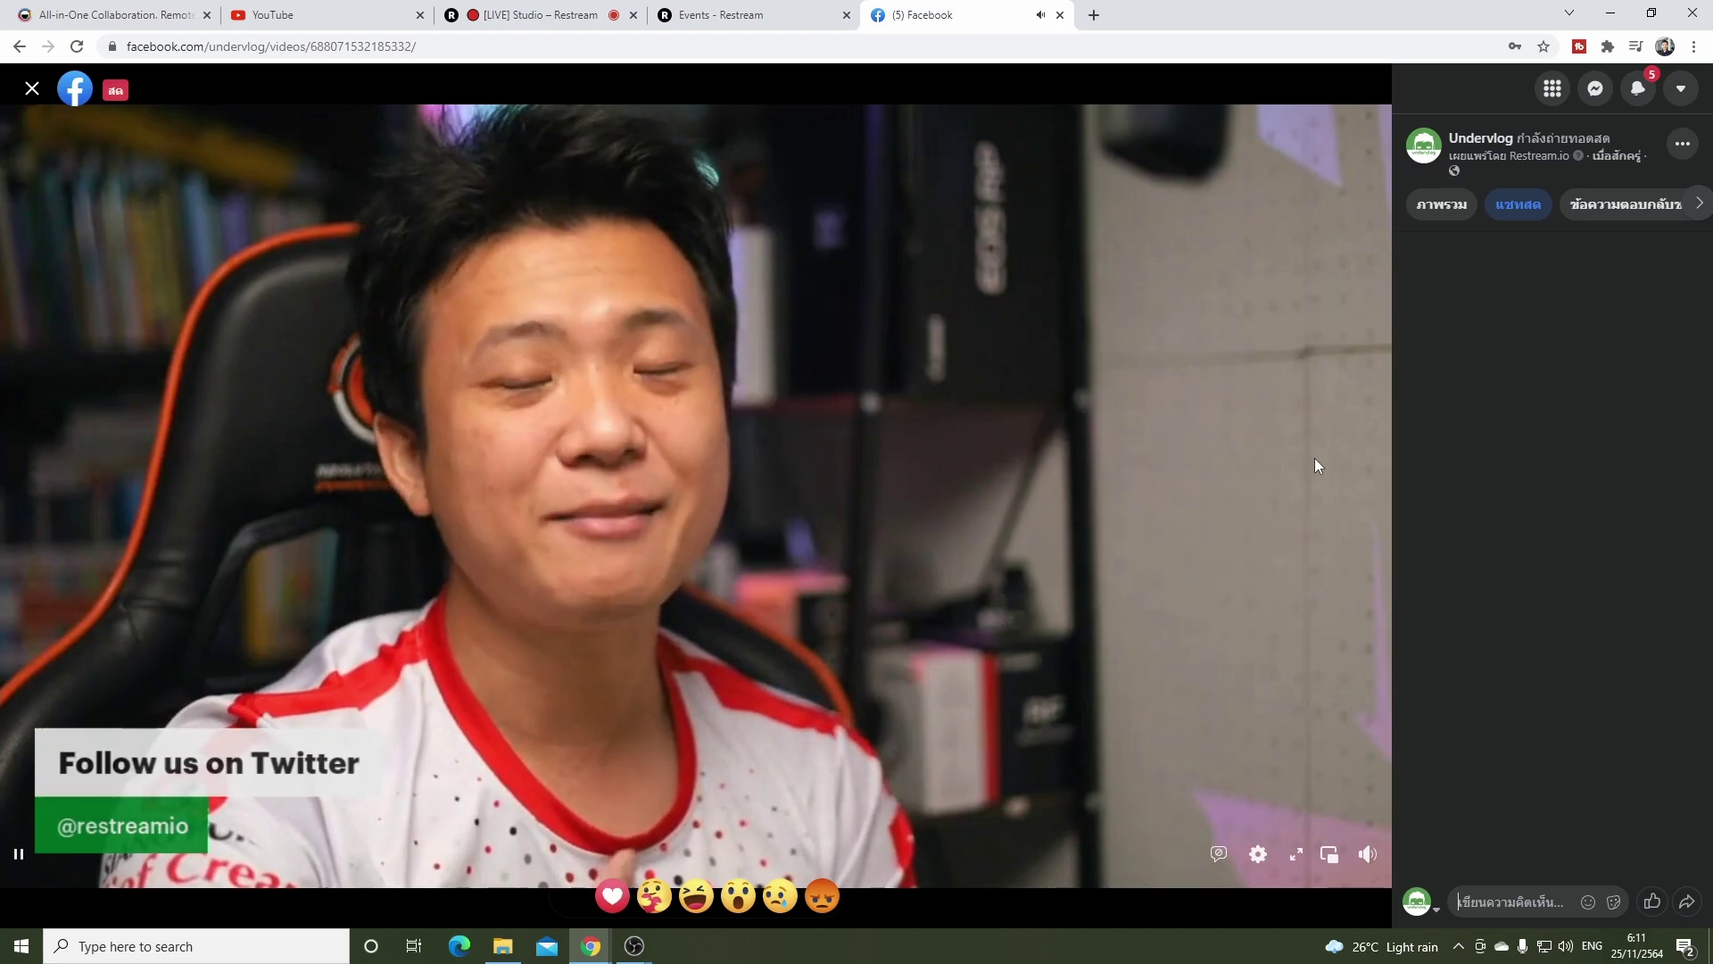
Step: Switch to the guest's browser window and check the guest's Facebook profile for the live broadcast
mouse_move(594, 954)
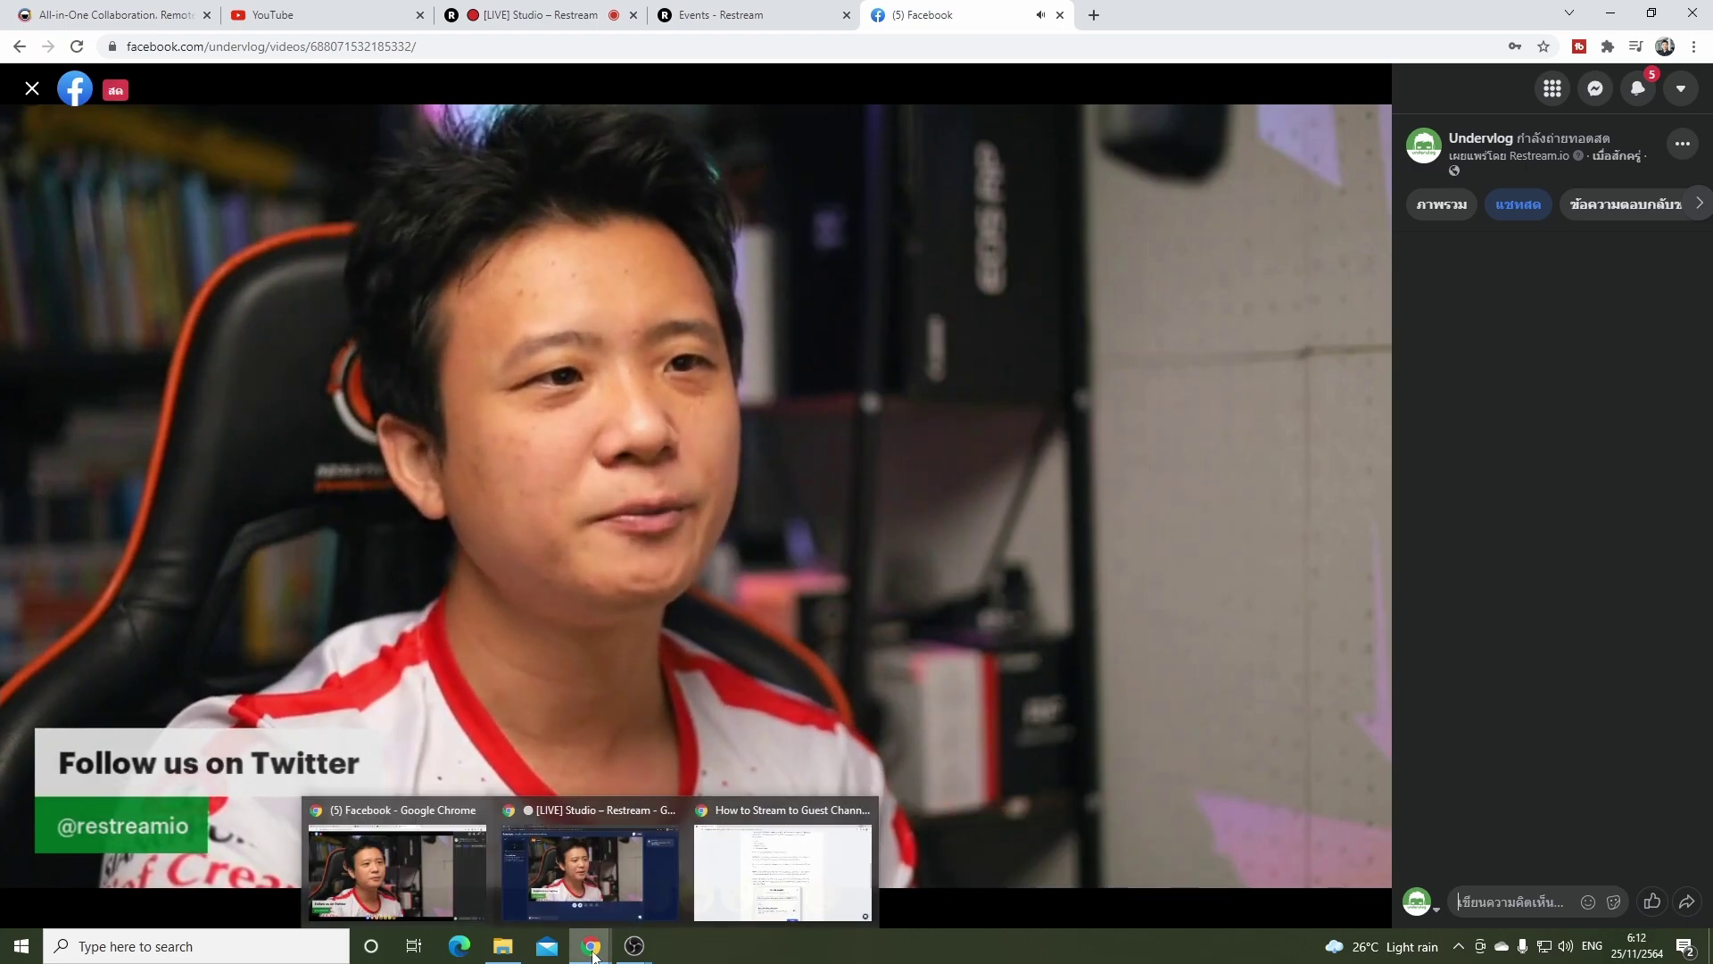
mouse_move(754, 870)
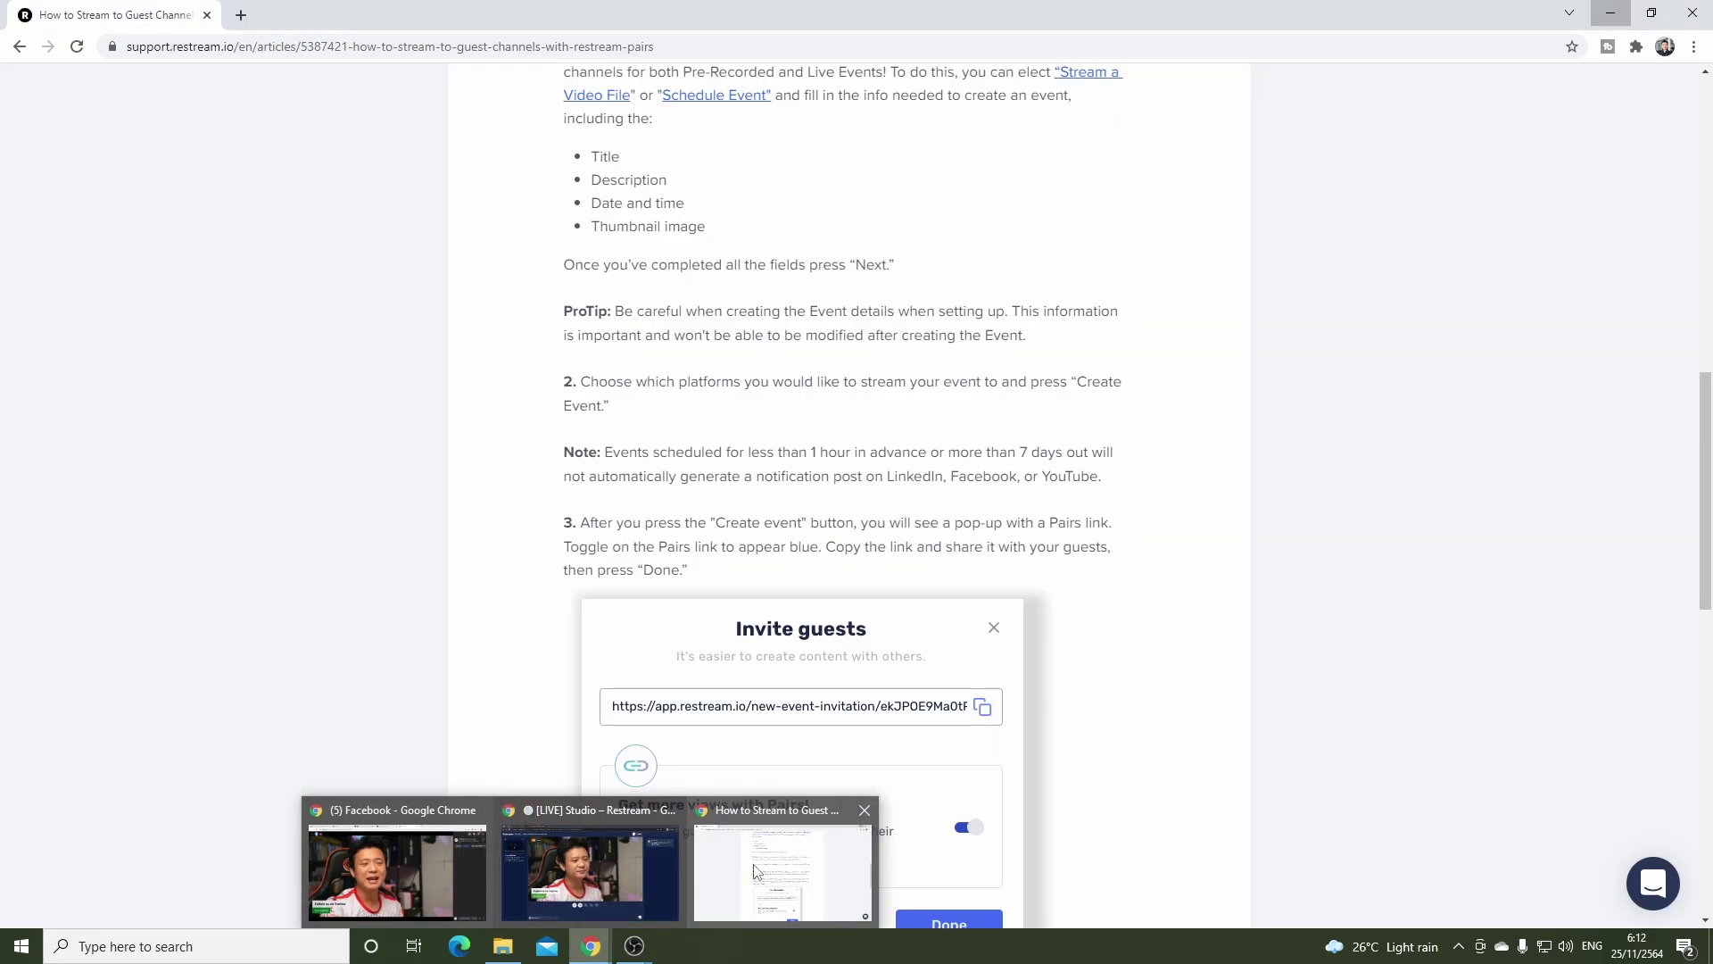
click(607, 879)
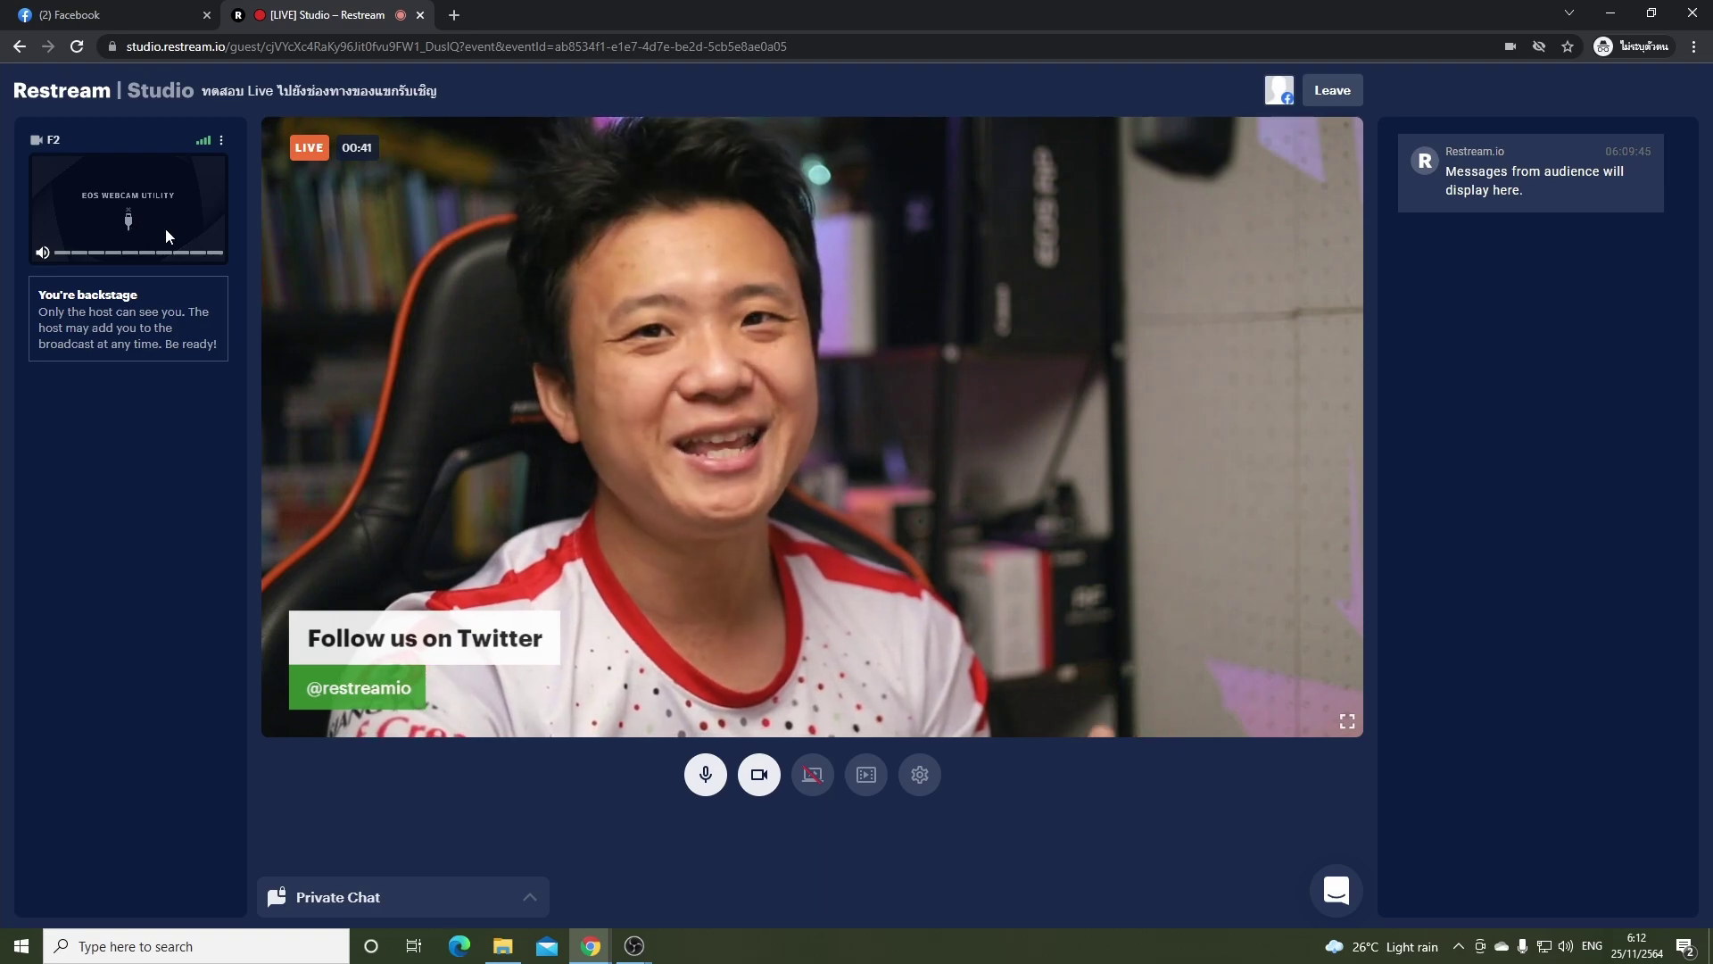
click(98, 15)
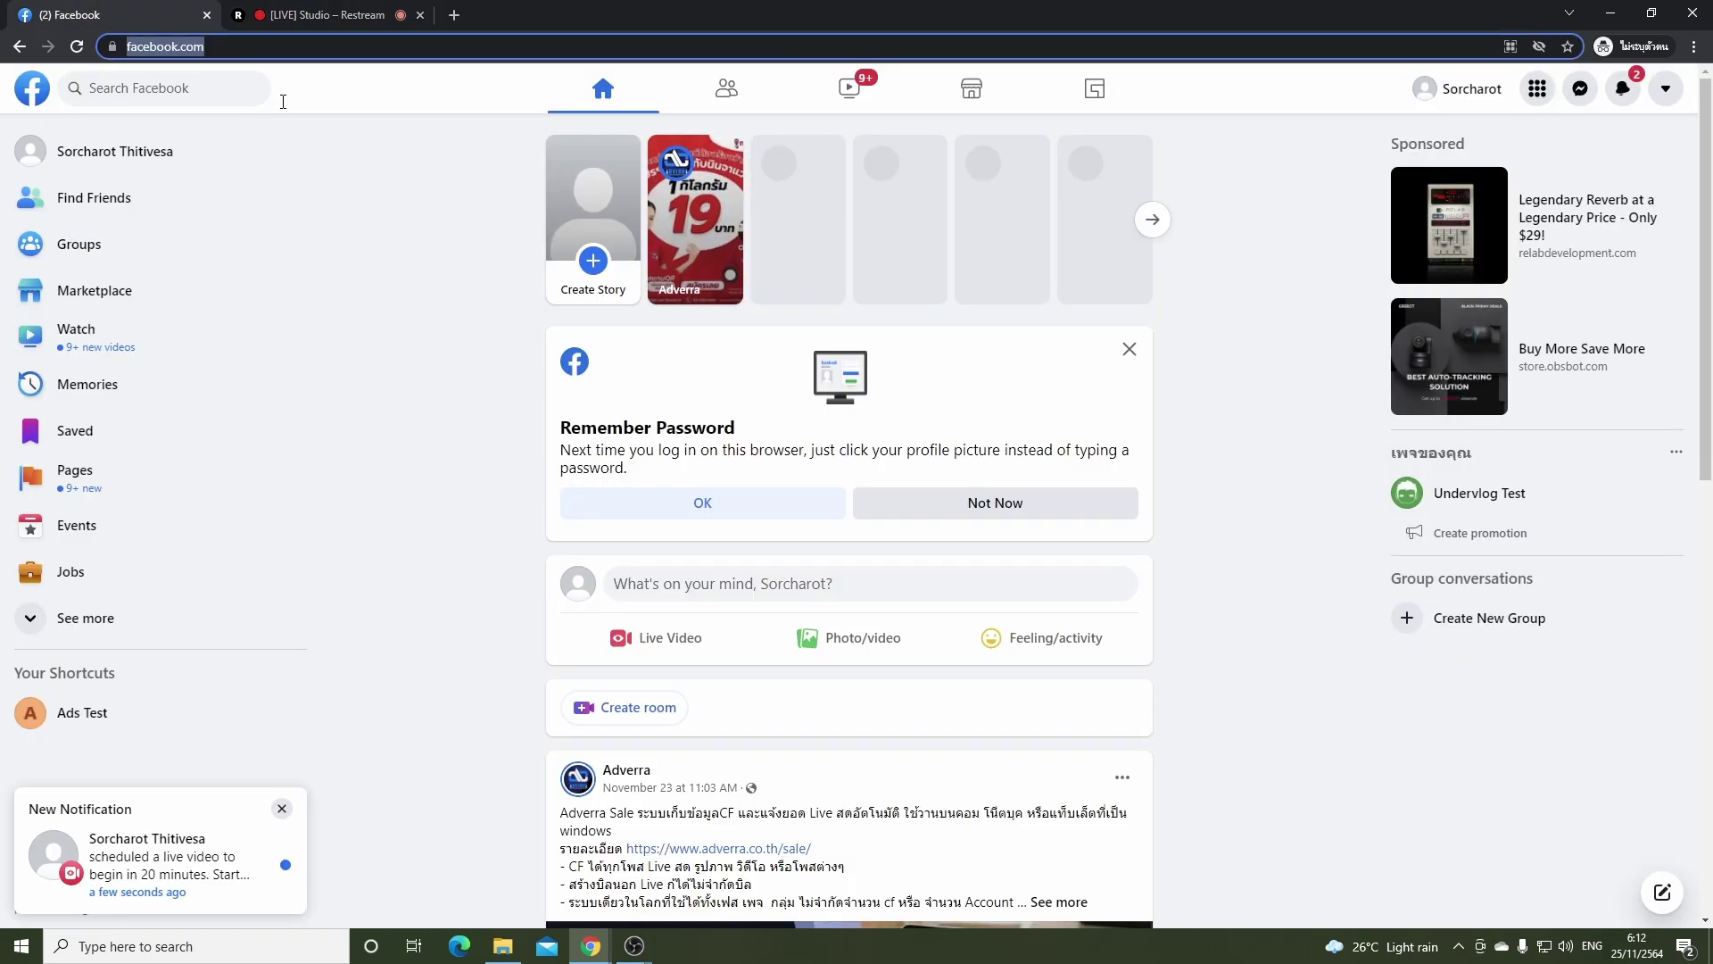
click(281, 809)
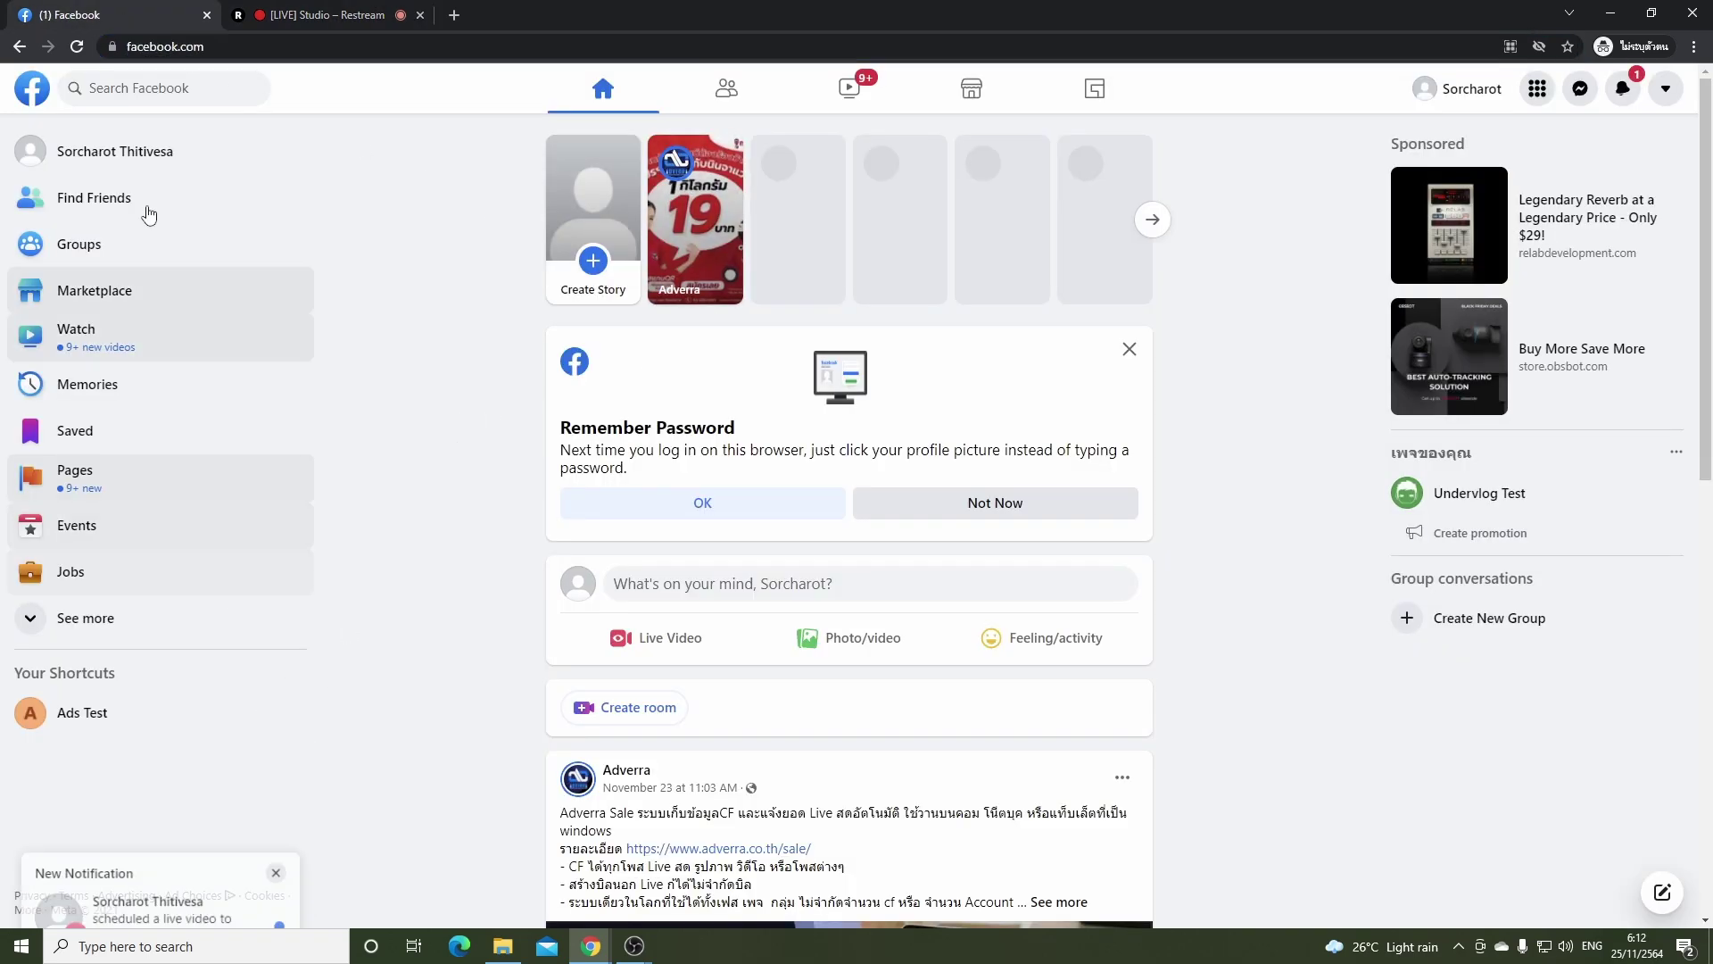
click(116, 151)
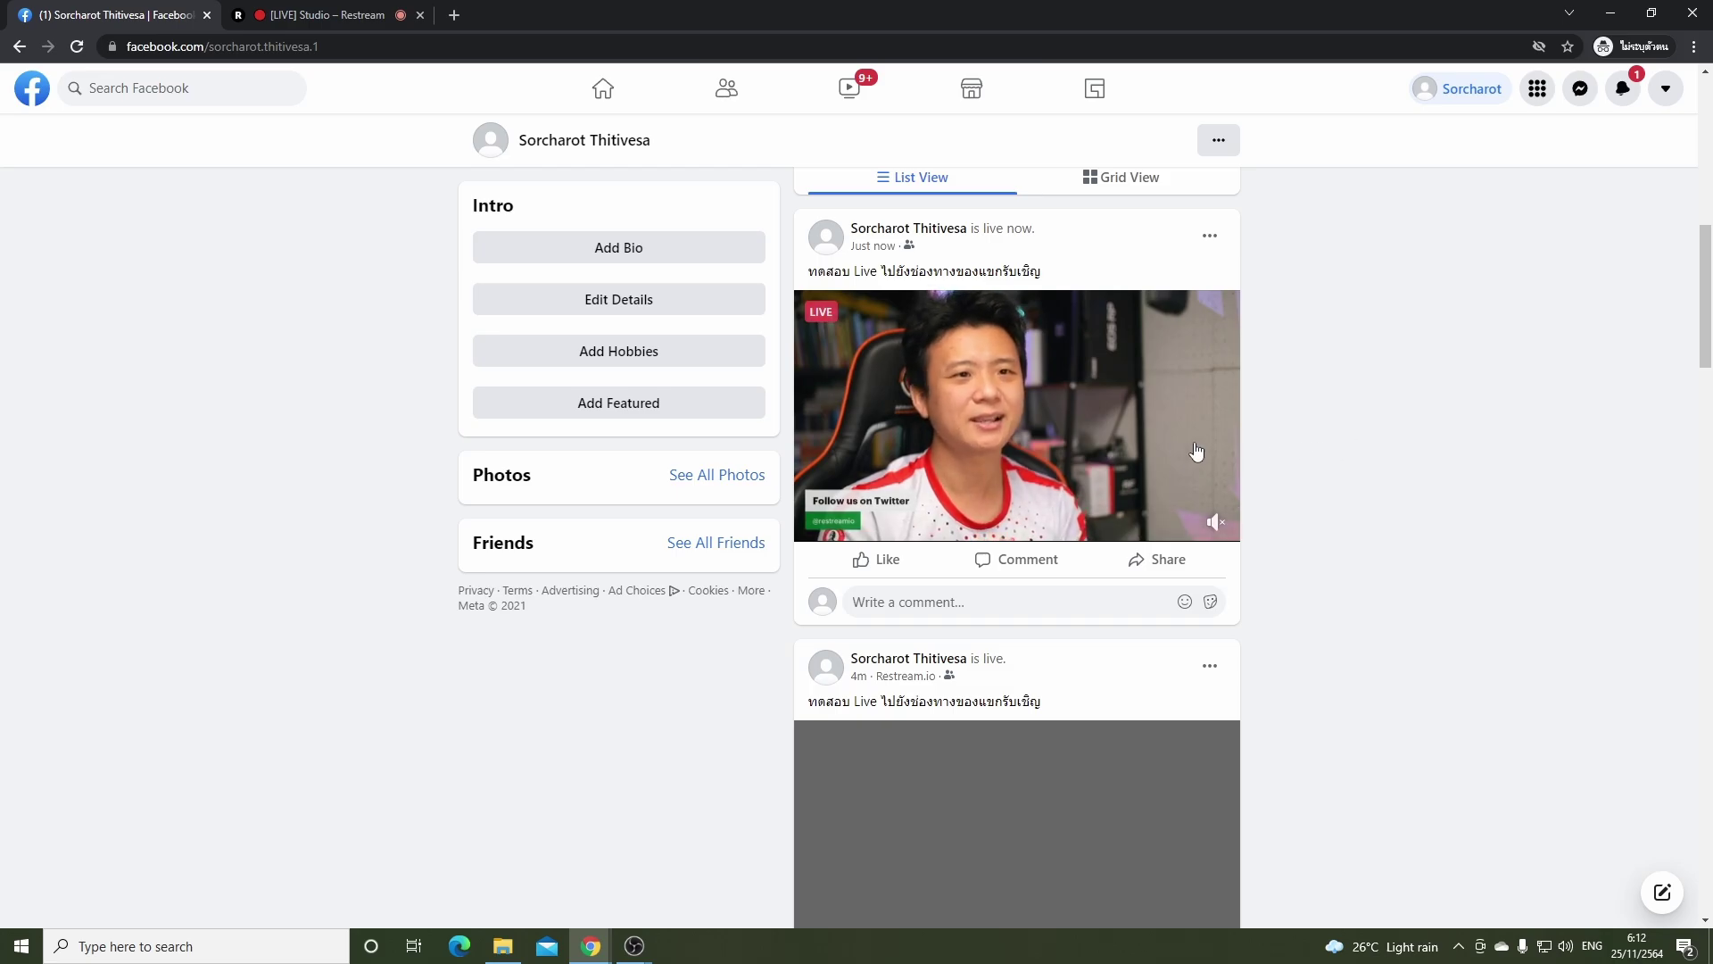
Step: Return to the host's studio and end the live stream
mouse_move(590, 945)
click(392, 856)
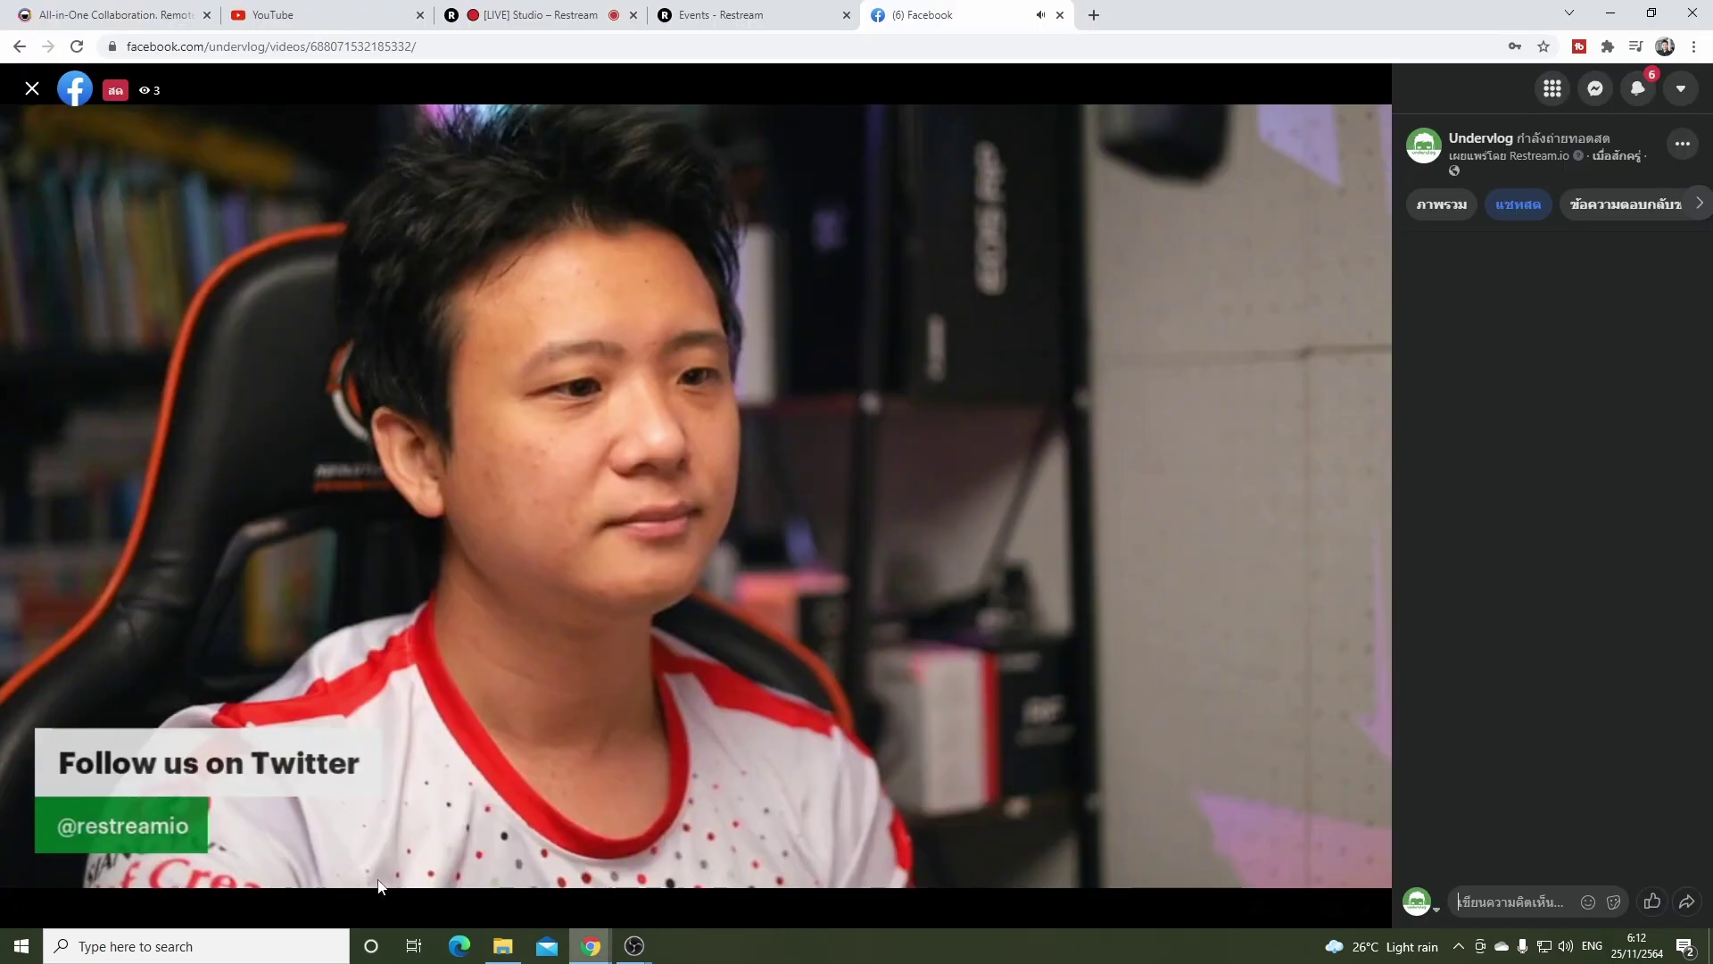
click(526, 12)
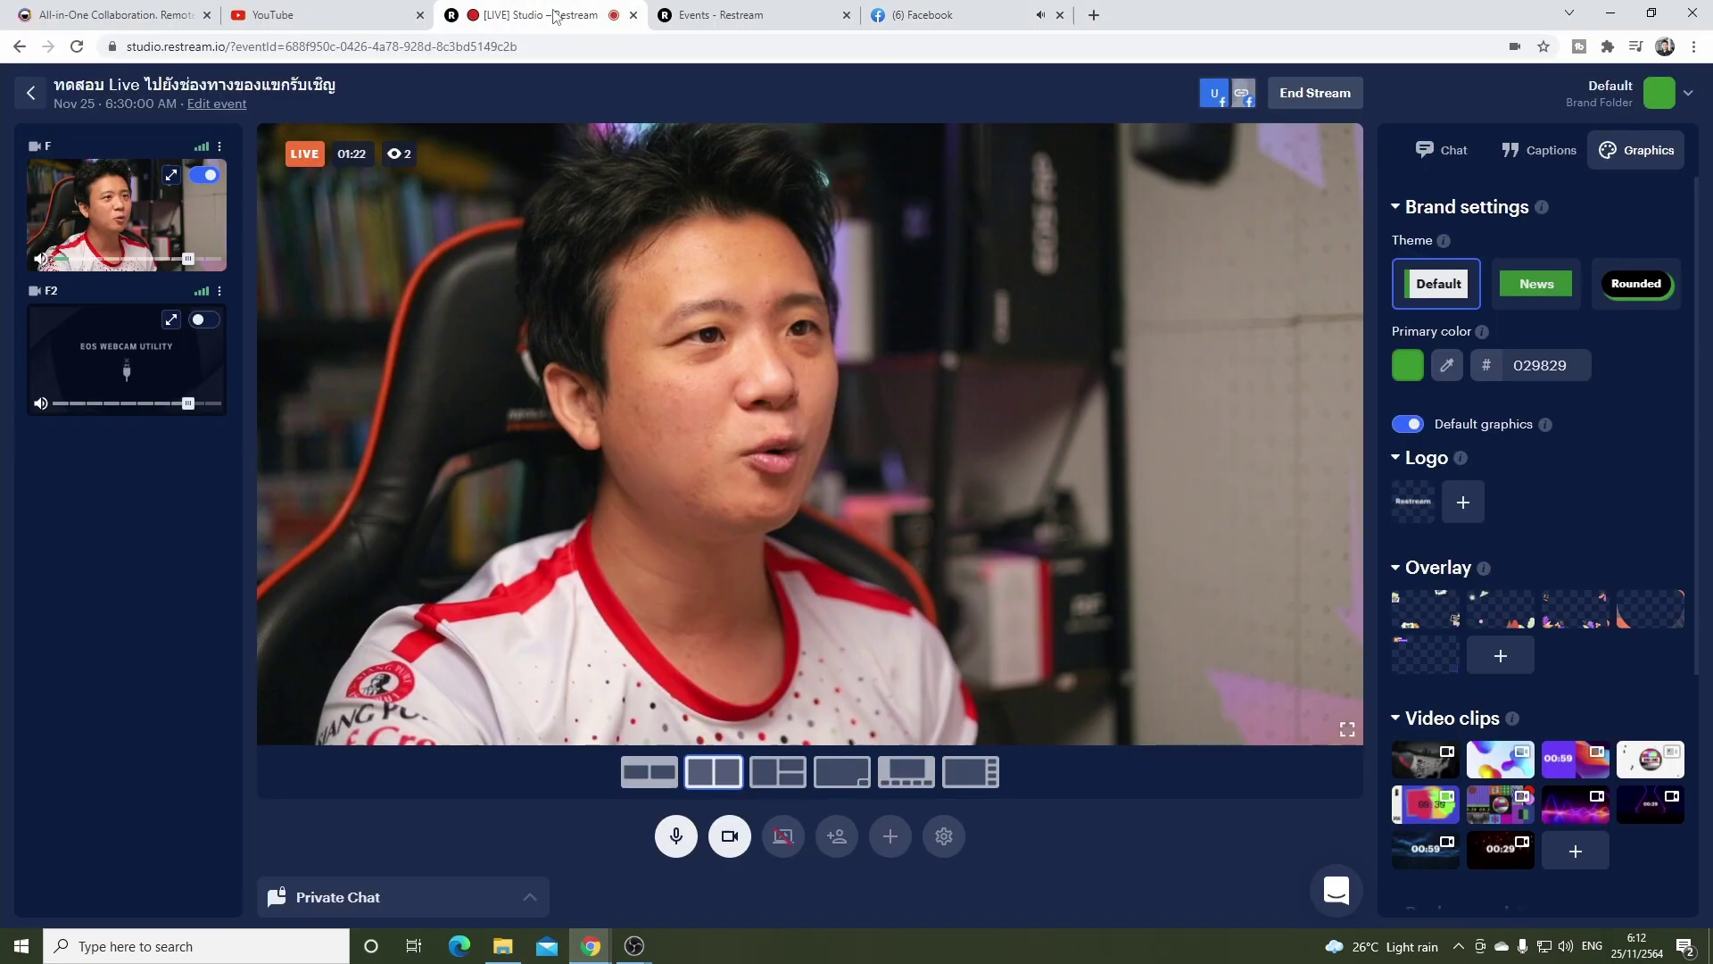
click(1335, 96)
click(948, 147)
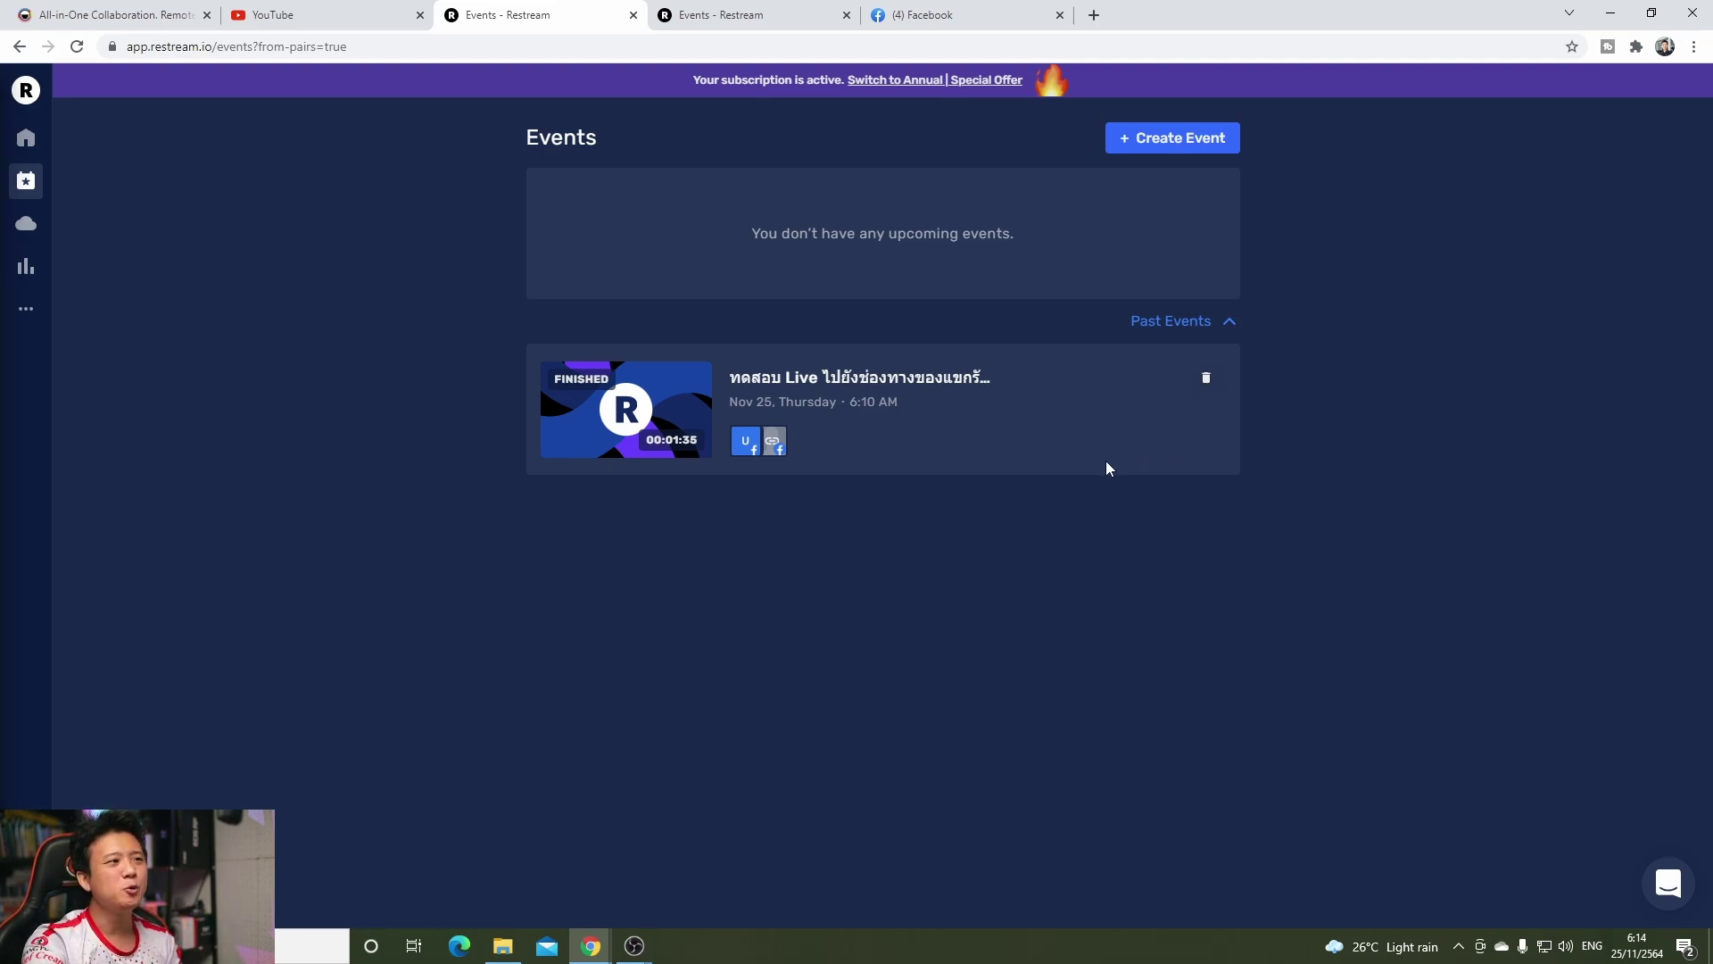
Step: Start a new scheduled Restream Studio event titled "test 2" and continue to its destinations
click(26, 138)
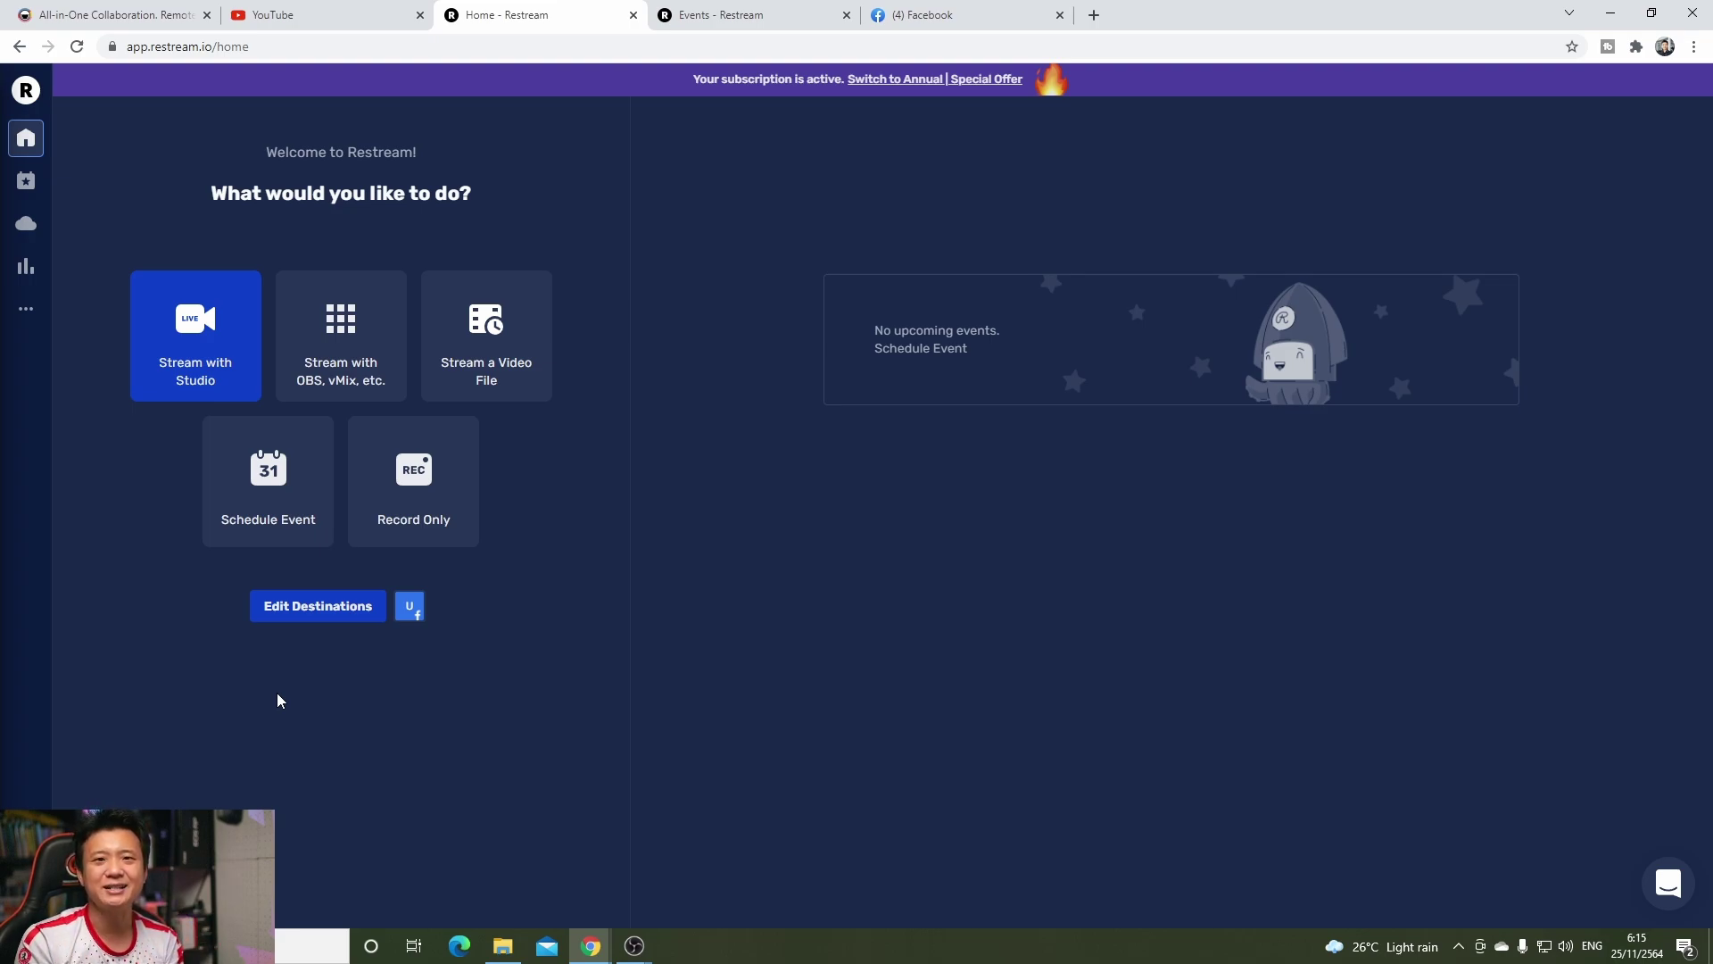
click(264, 529)
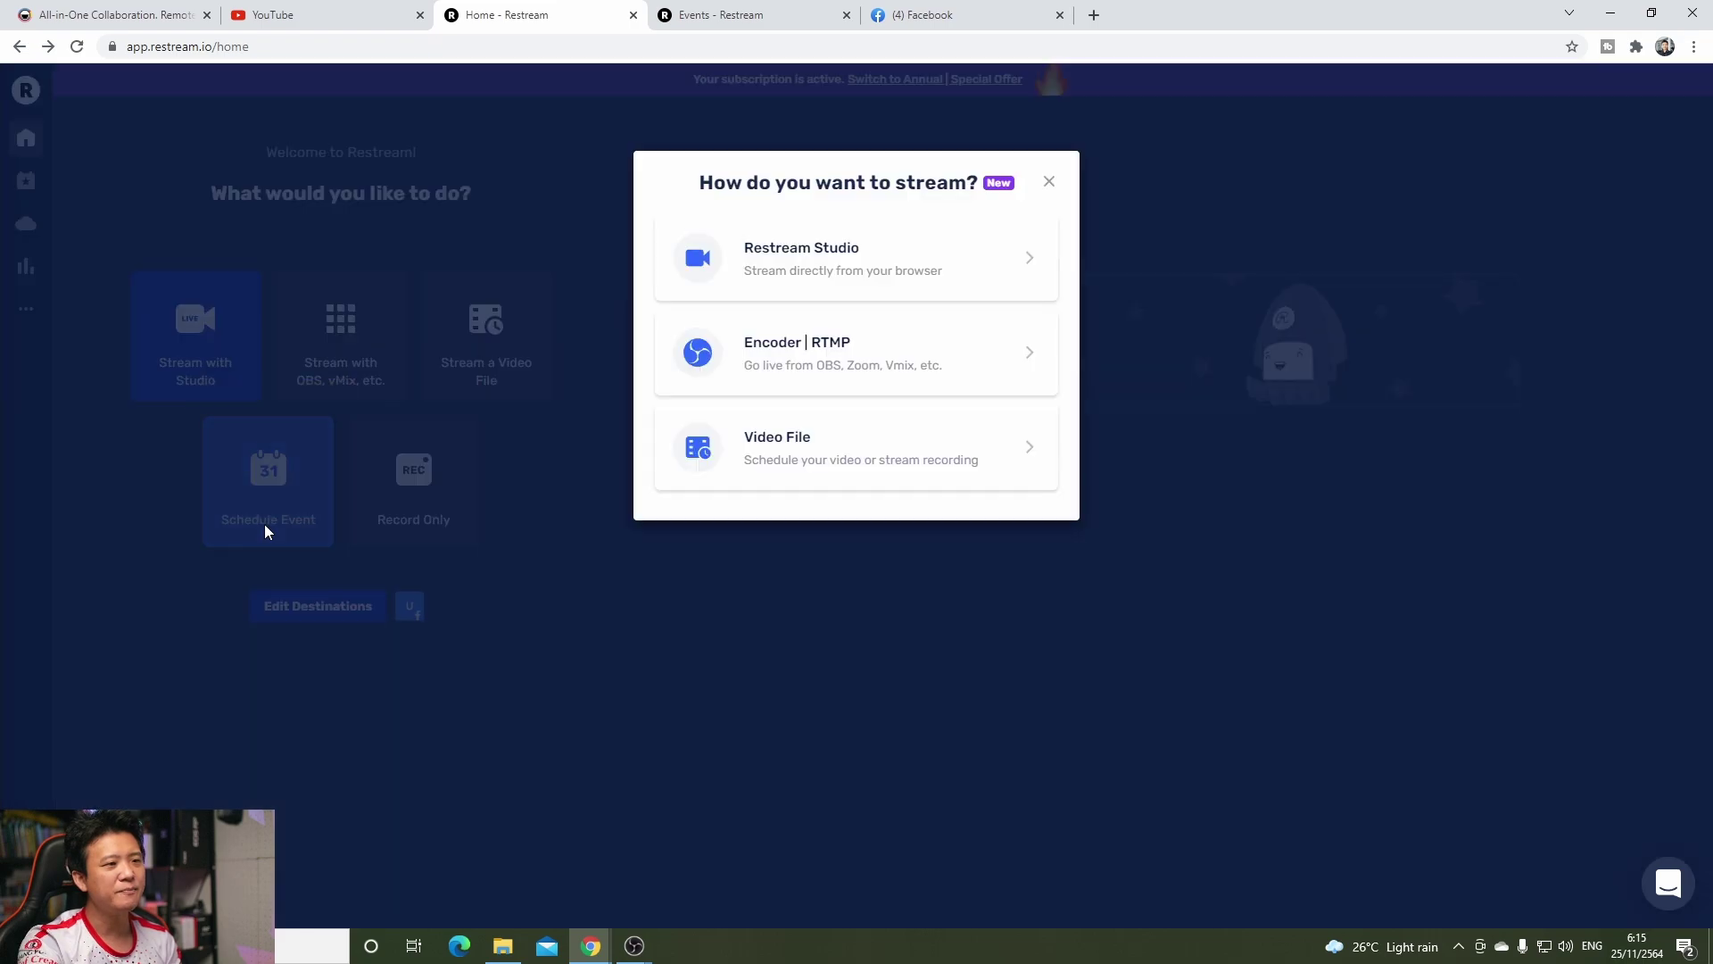
click(924, 257)
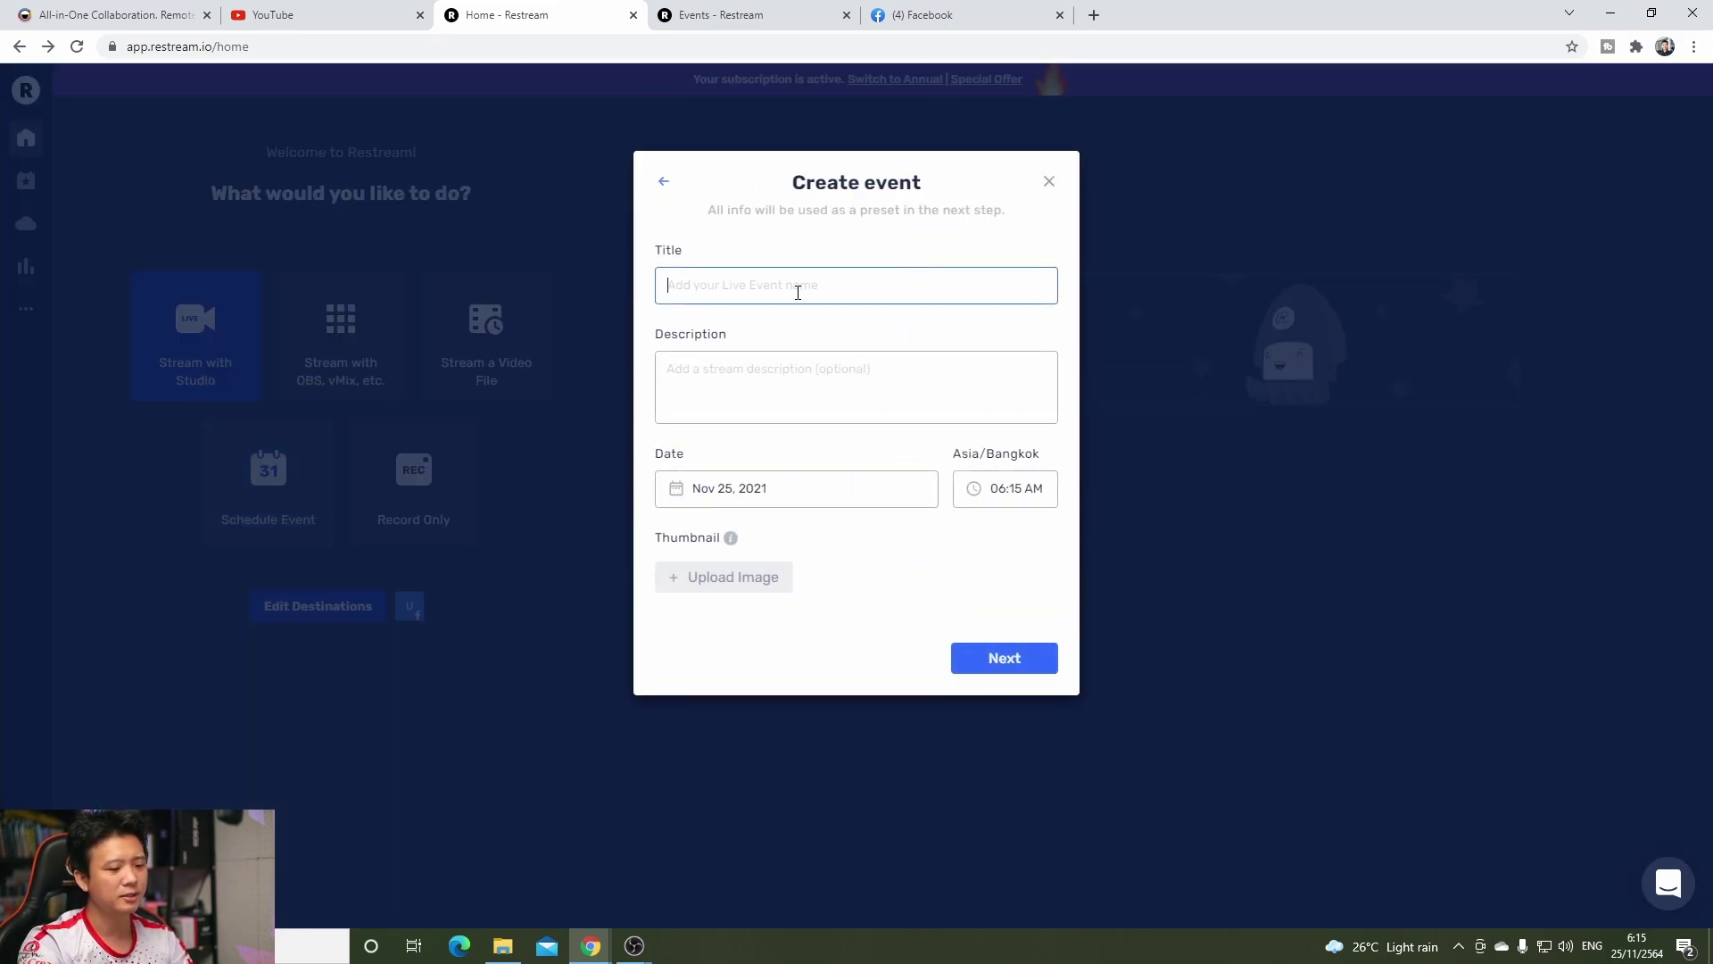
text(test 2)
click(1028, 674)
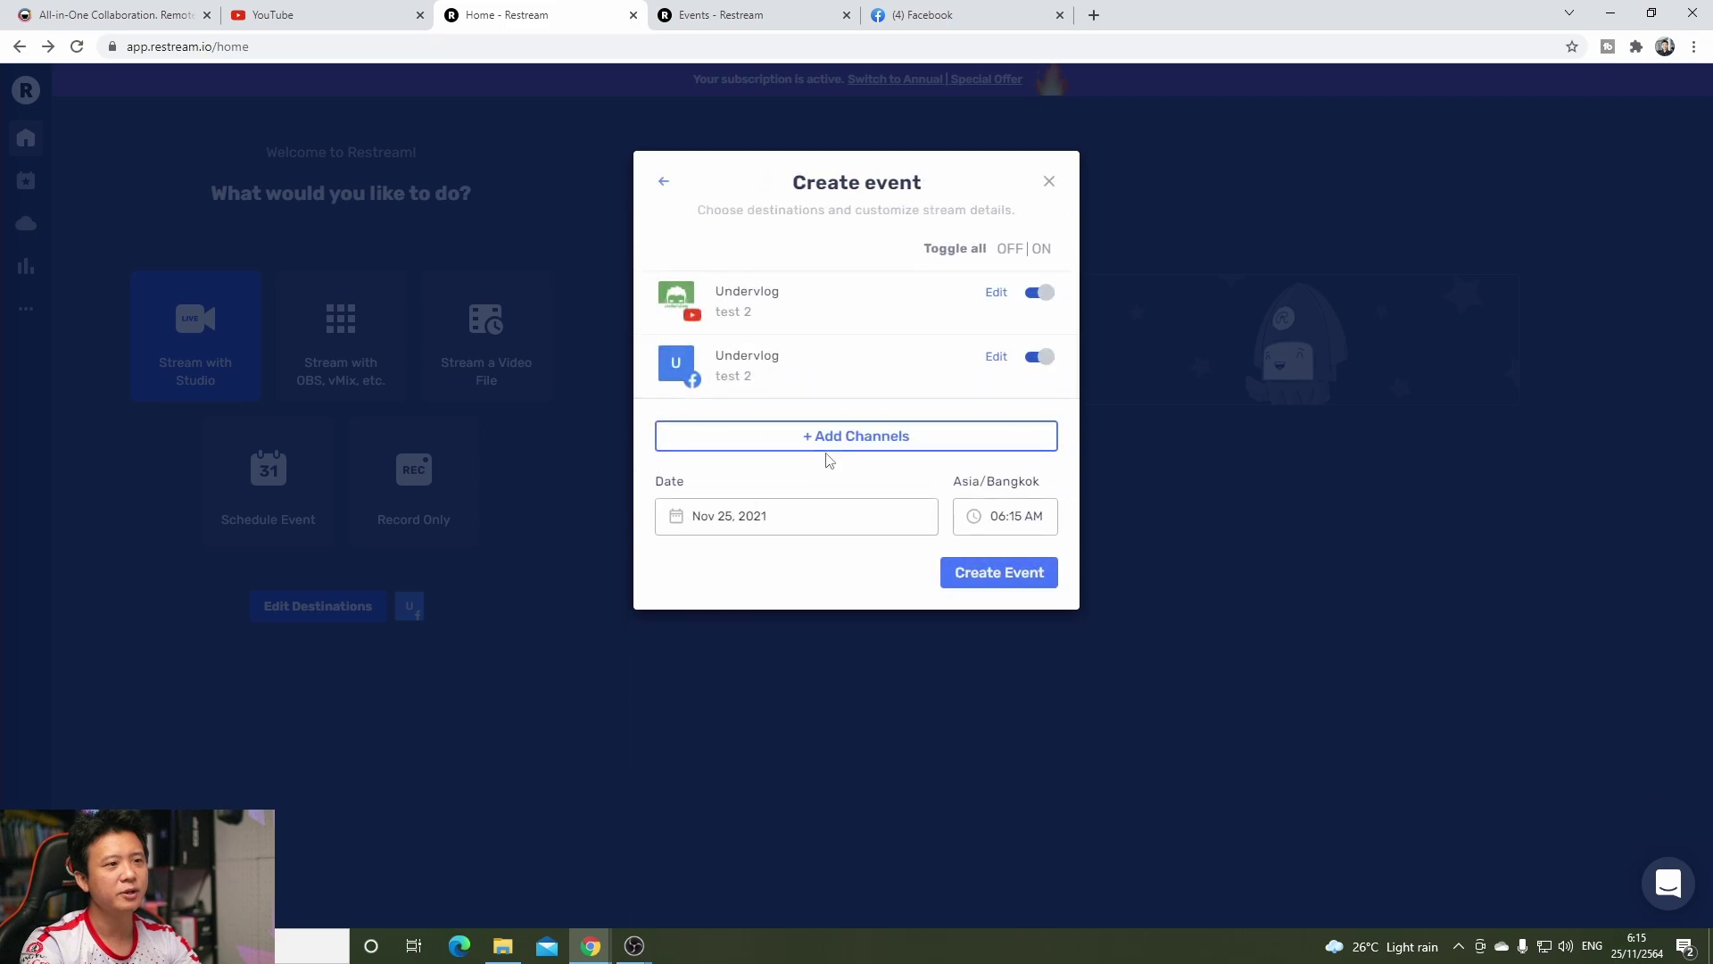
Step: Keep only the Undervlog Facebook channel enabled, turning off YouTube, create the event, and finish the guest invitation with Pairs on
click(1039, 357)
click(1039, 357)
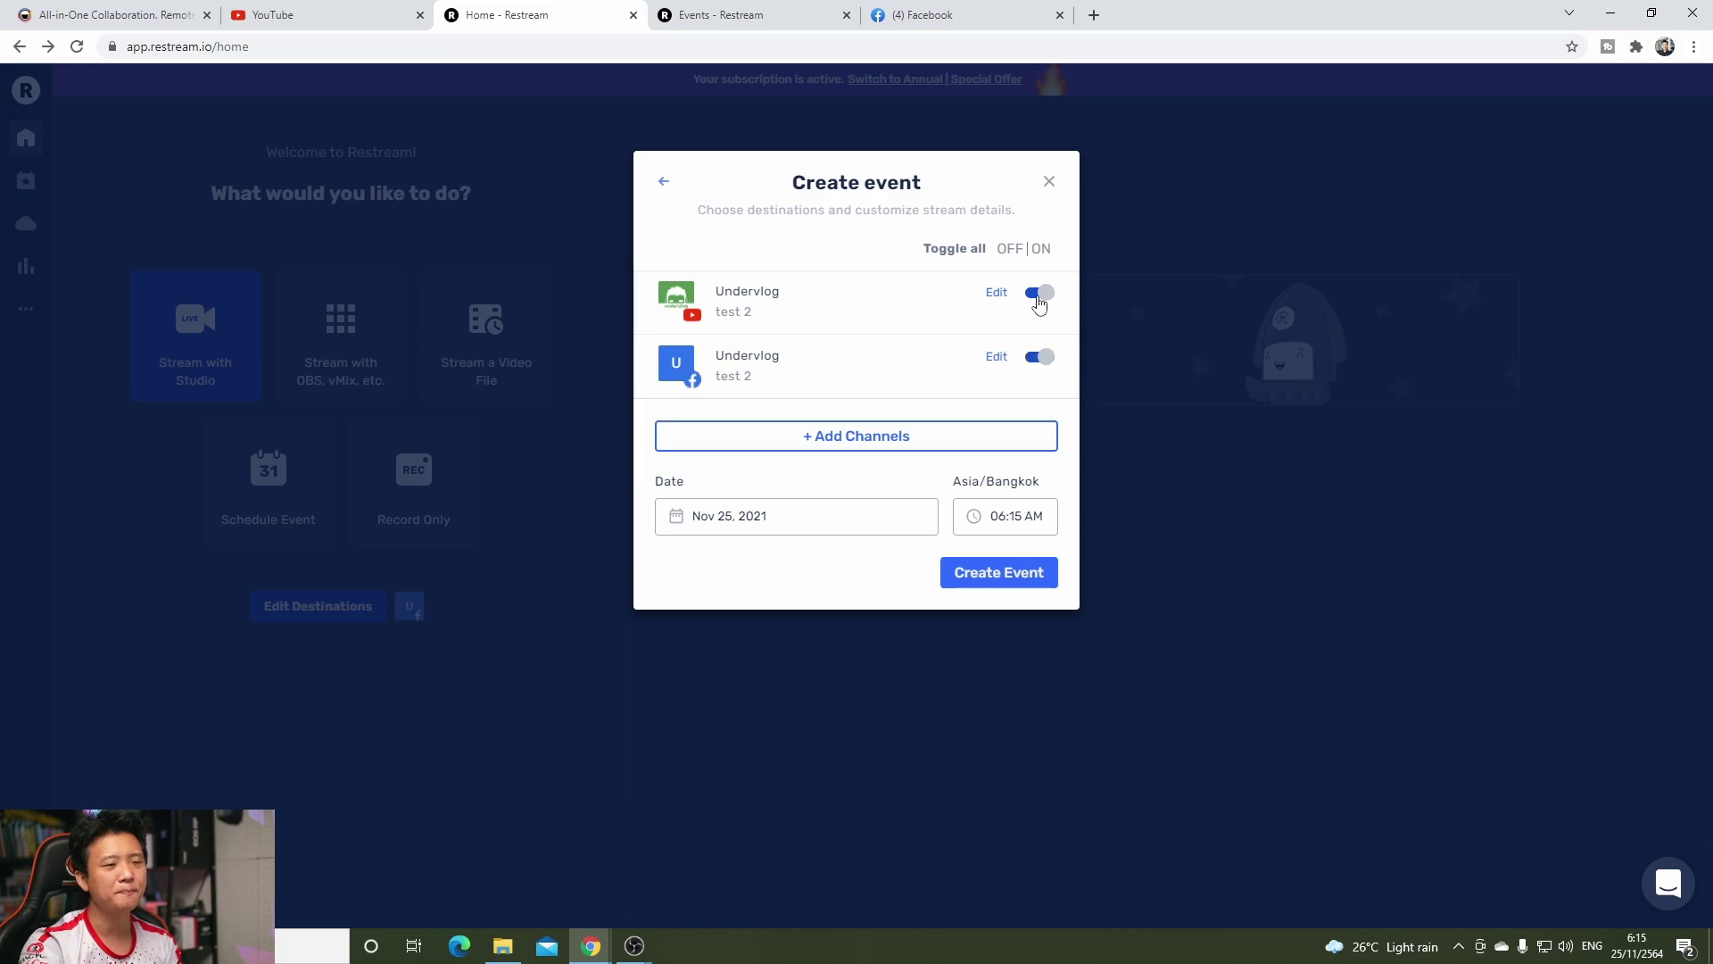
click(1039, 294)
click(1013, 582)
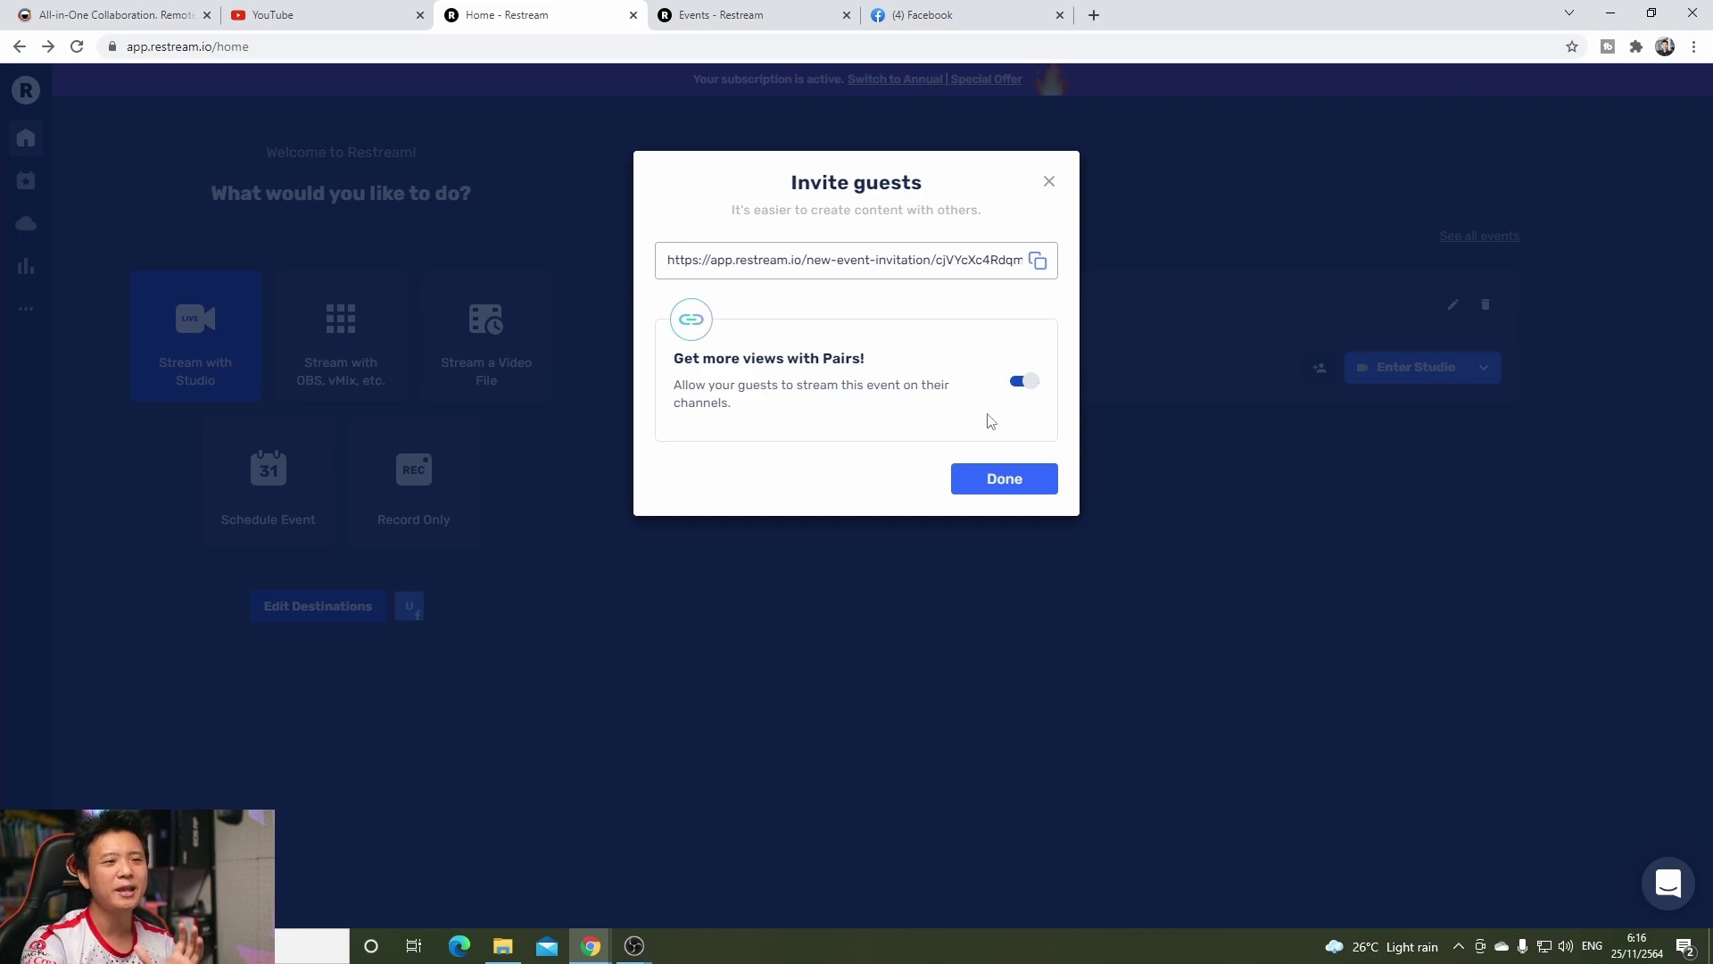
click(1008, 483)
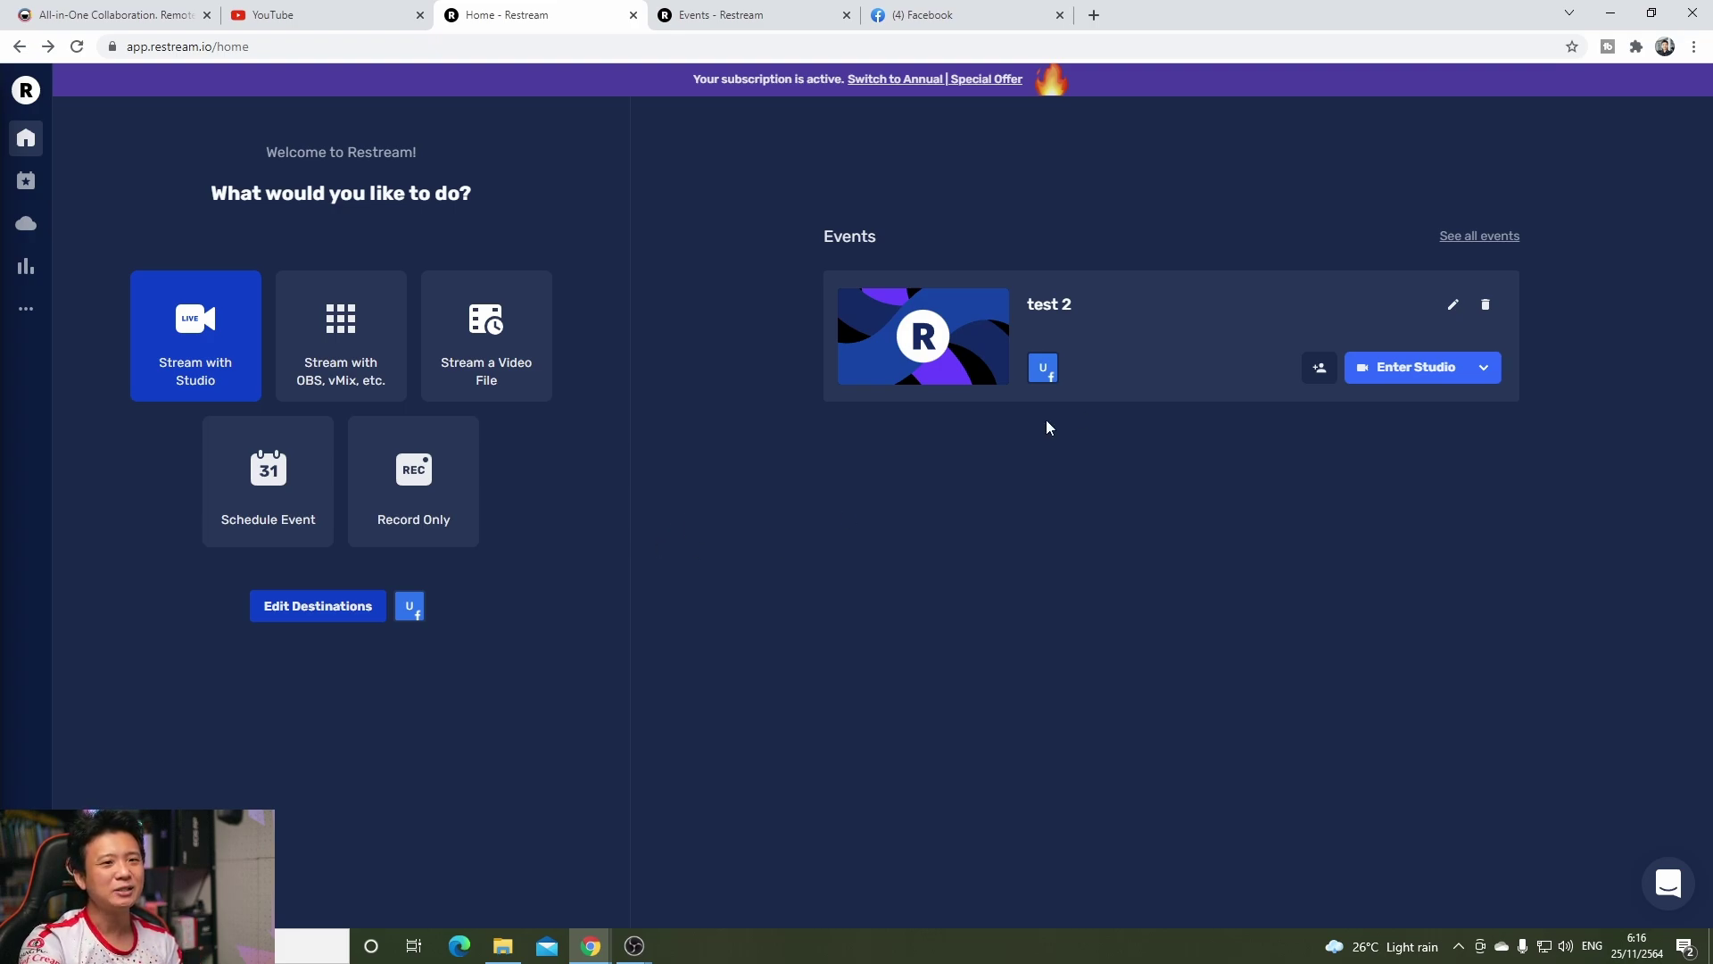
Step: Open the "test 2" event for editing and view its paired channels
click(1453, 305)
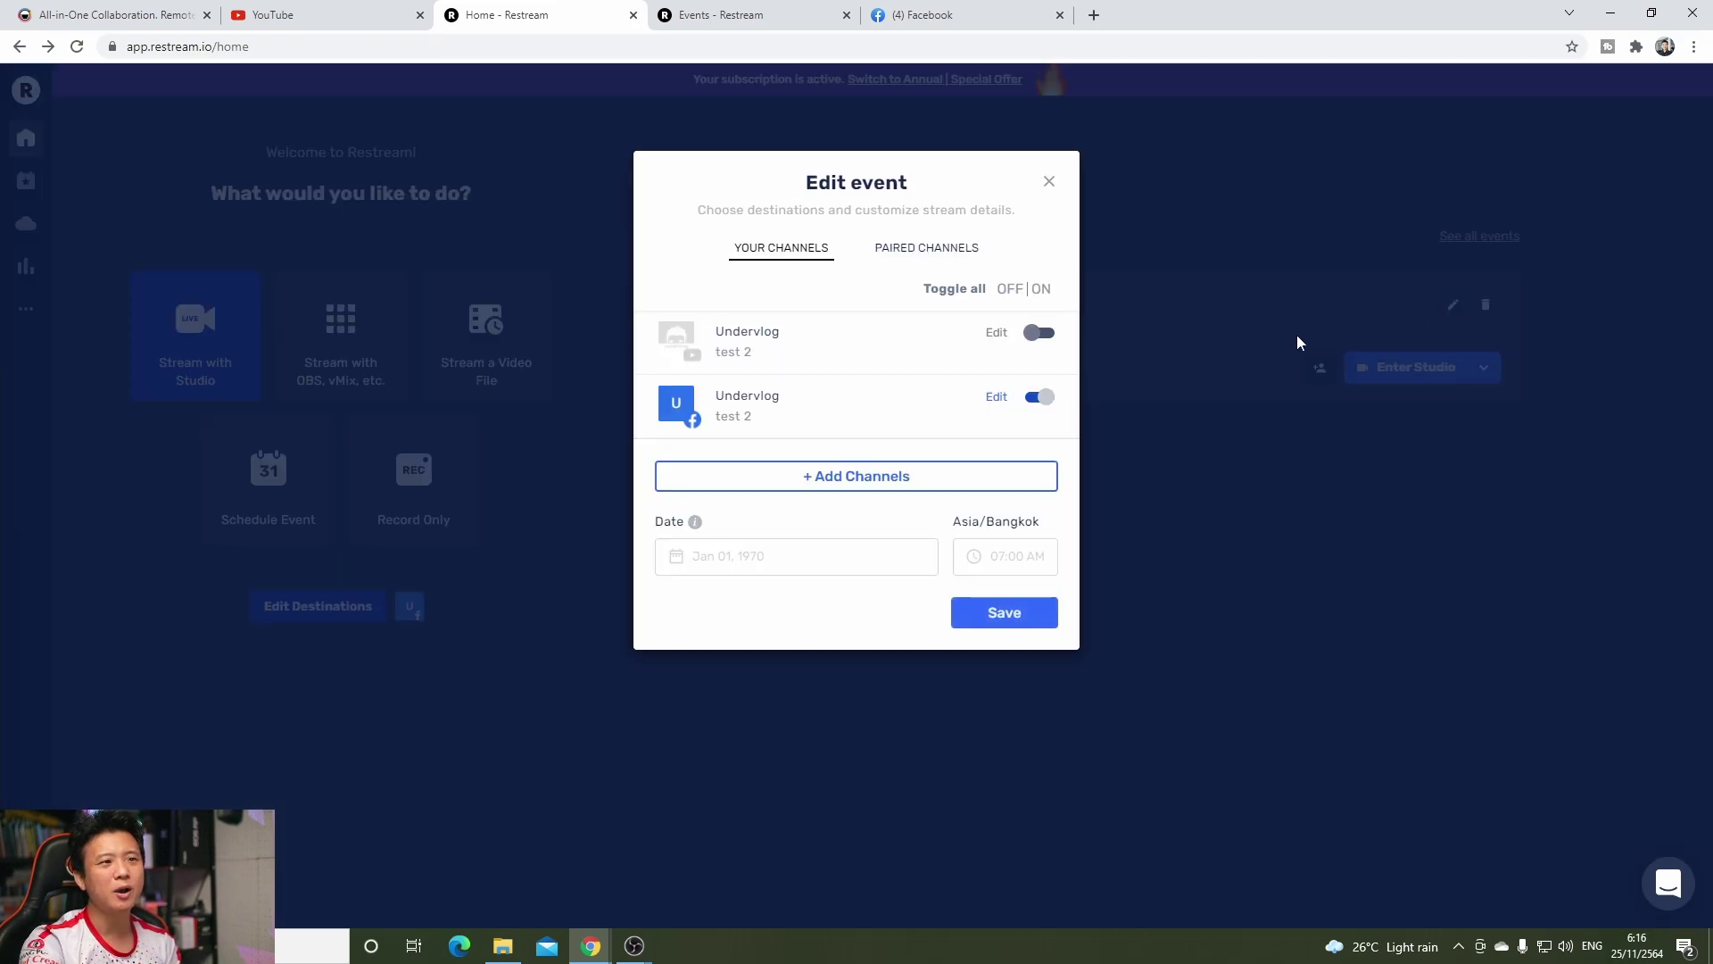
click(939, 250)
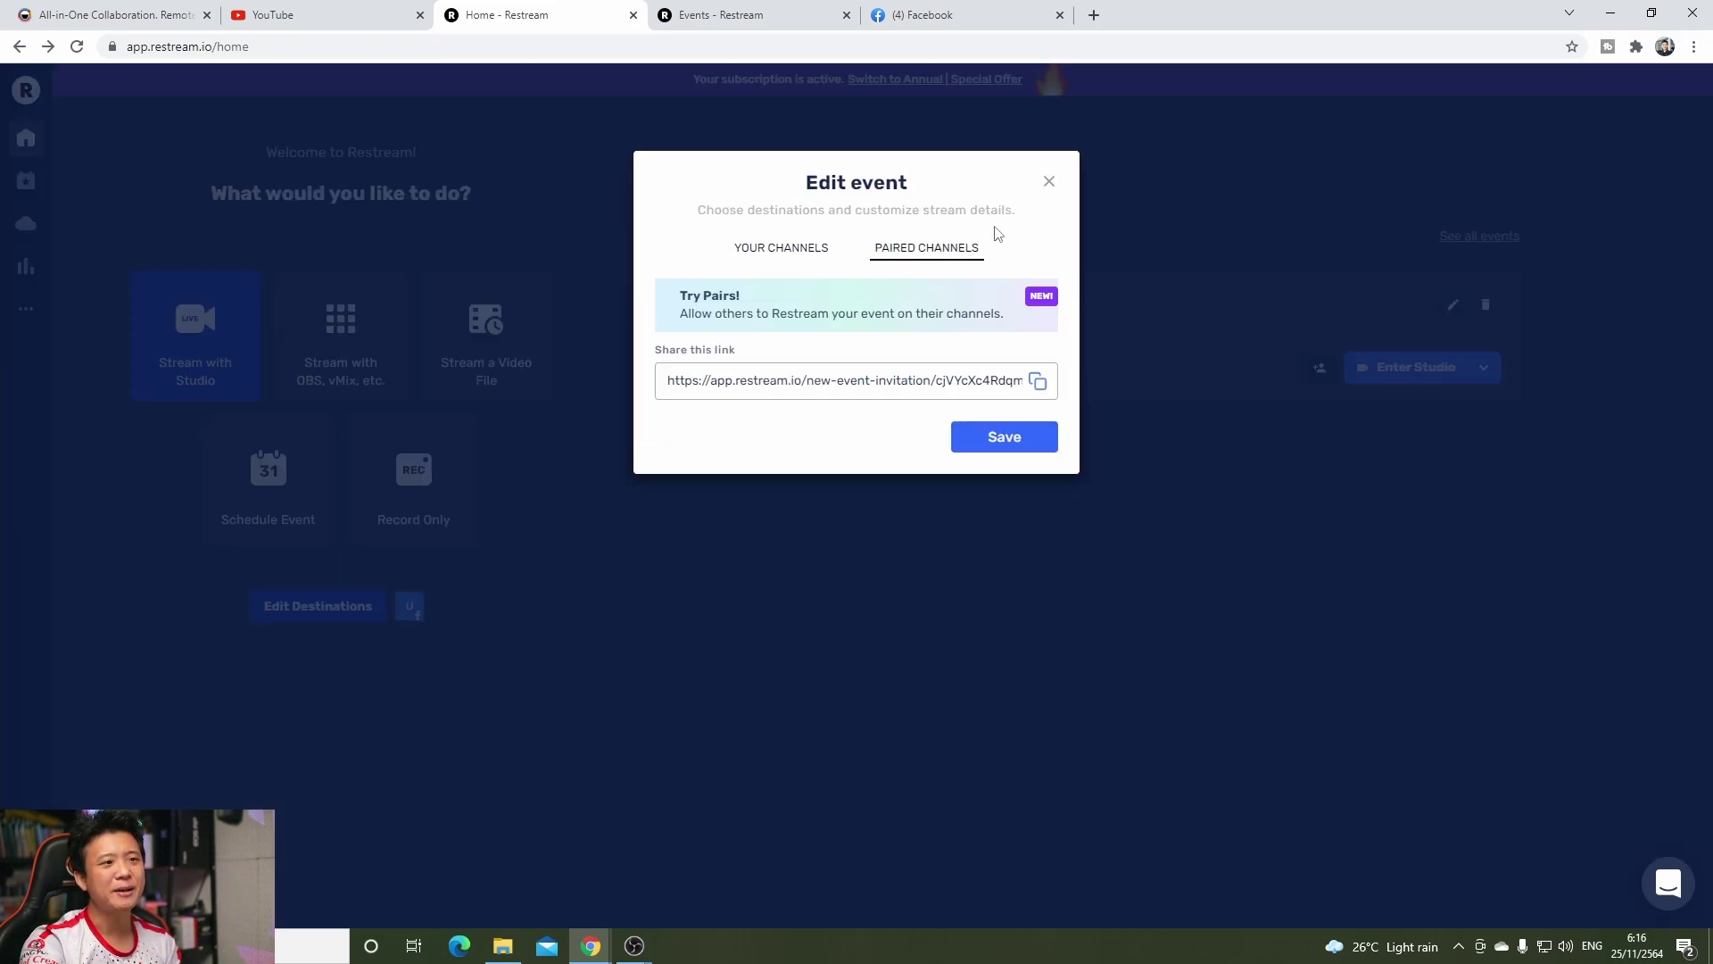